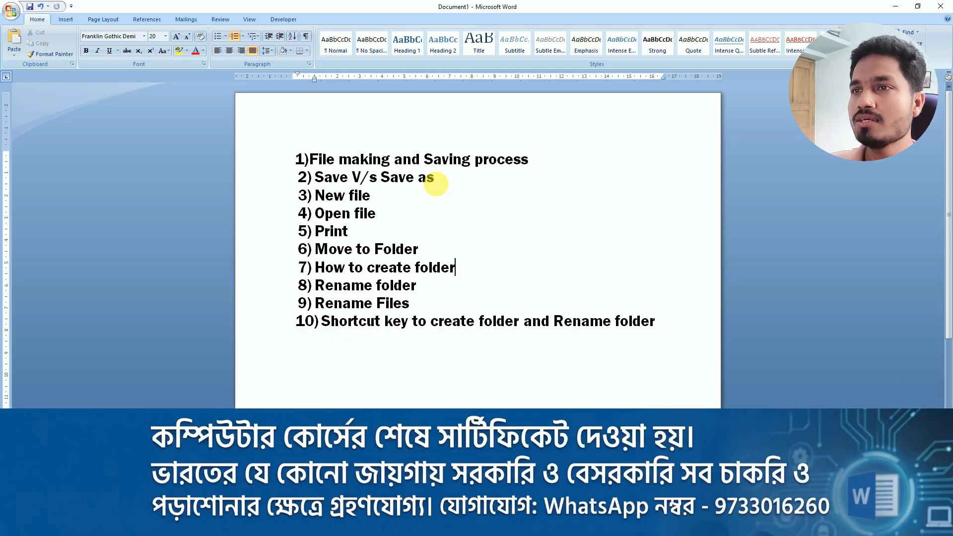
# Highlight the first two list items, "File making and Saving process" and "Save V/s Save as", in yellow
pyautogui.click(535, 161)
pyautogui.moveTo(534, 161); pyautogui.dragTo(309, 158)
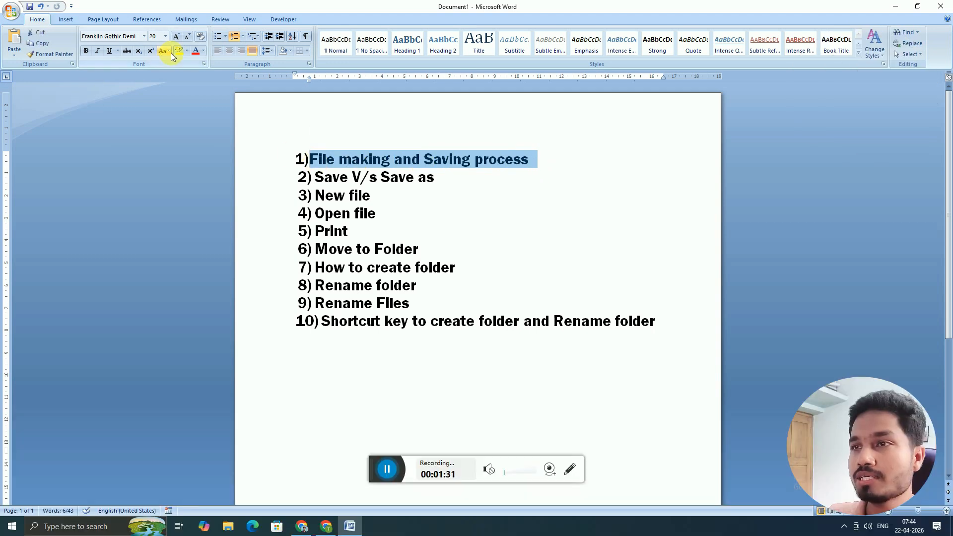
pyautogui.click(179, 51)
pyautogui.moveTo(442, 177); pyautogui.dragTo(315, 177)
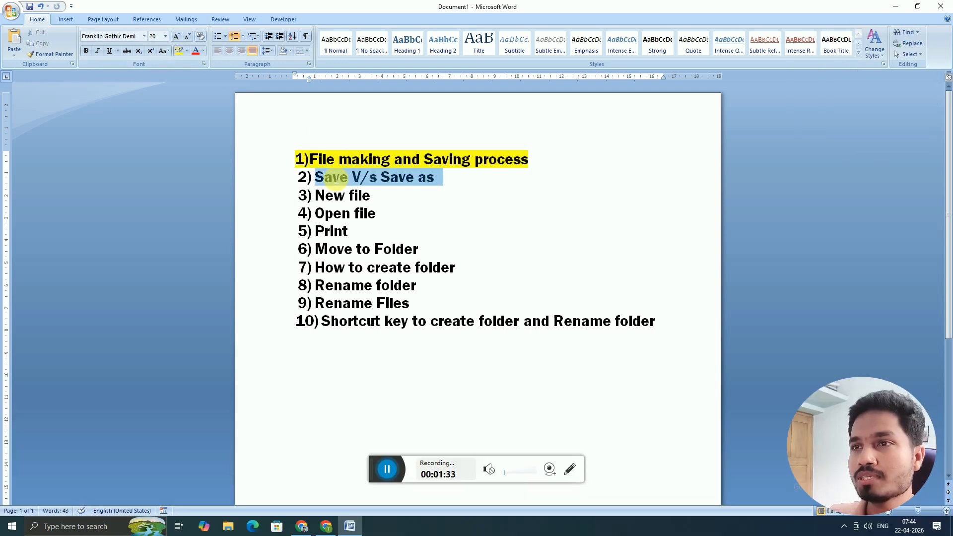
pyautogui.click(179, 51)
pyautogui.click(304, 138)
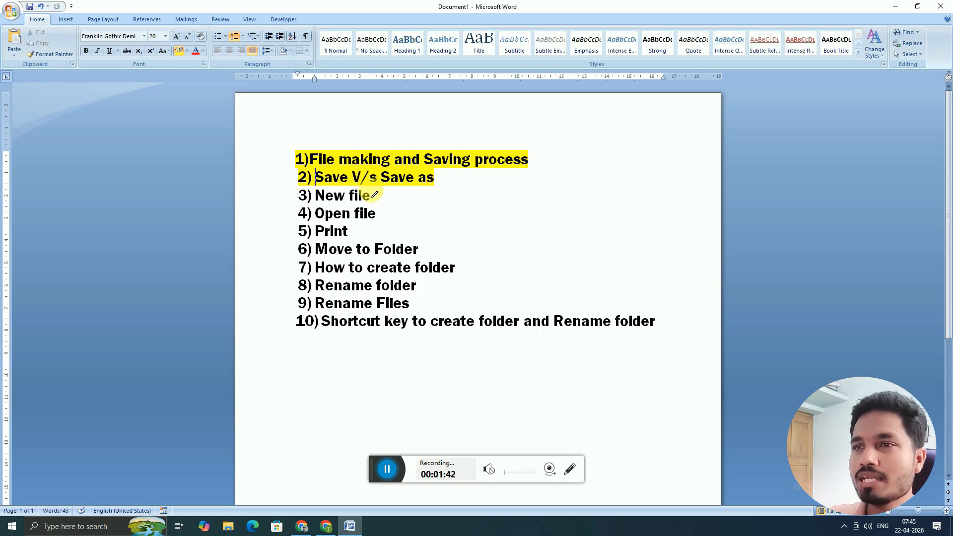
# Highlight list items 3 to 10, from "New file" to "Shortcut key to create folder and Rename folder", in yellow
pyautogui.moveTo(379, 199); pyautogui.dragTo(287, 195)
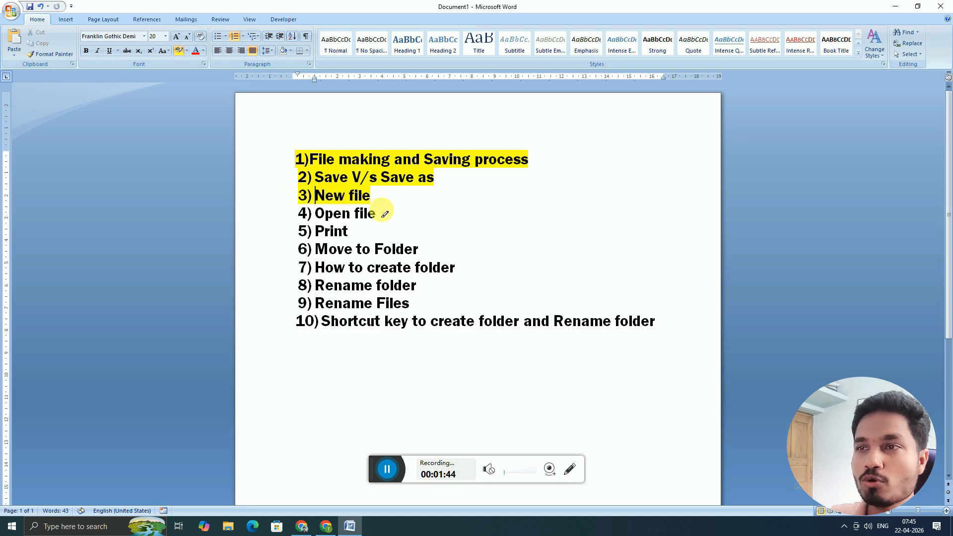
pyautogui.moveTo(385, 214); pyautogui.dragTo(297, 213)
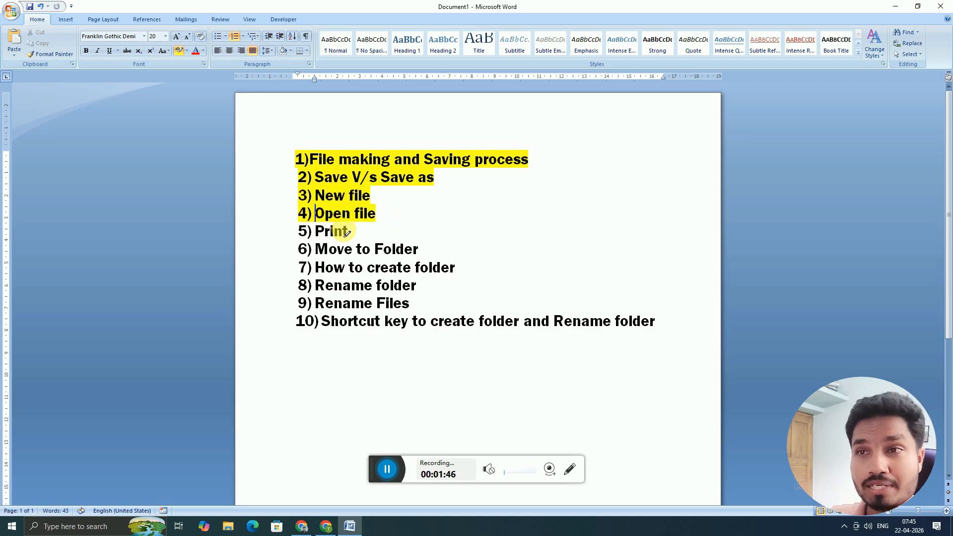
pyautogui.moveTo(344, 232); pyautogui.dragTo(297, 231)
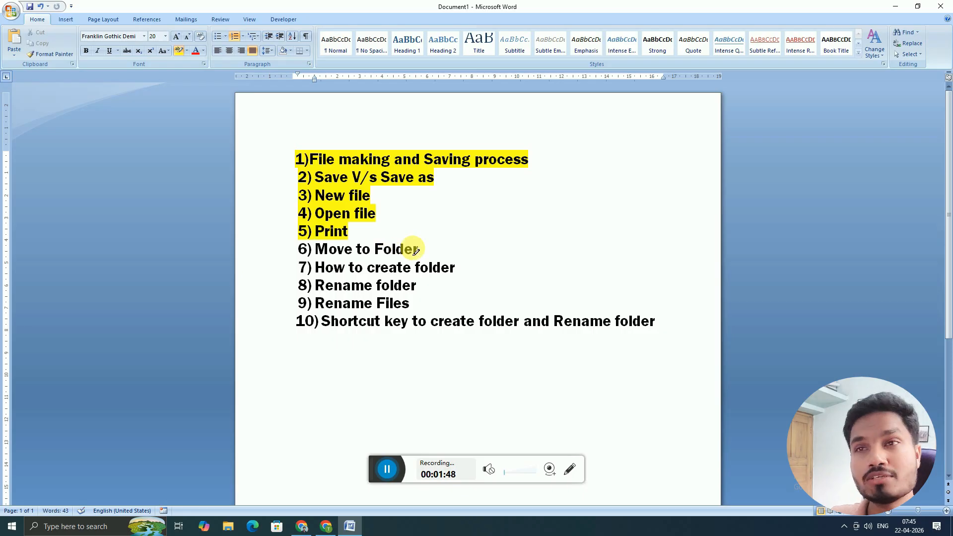
pyautogui.moveTo(419, 249); pyautogui.dragTo(300, 249)
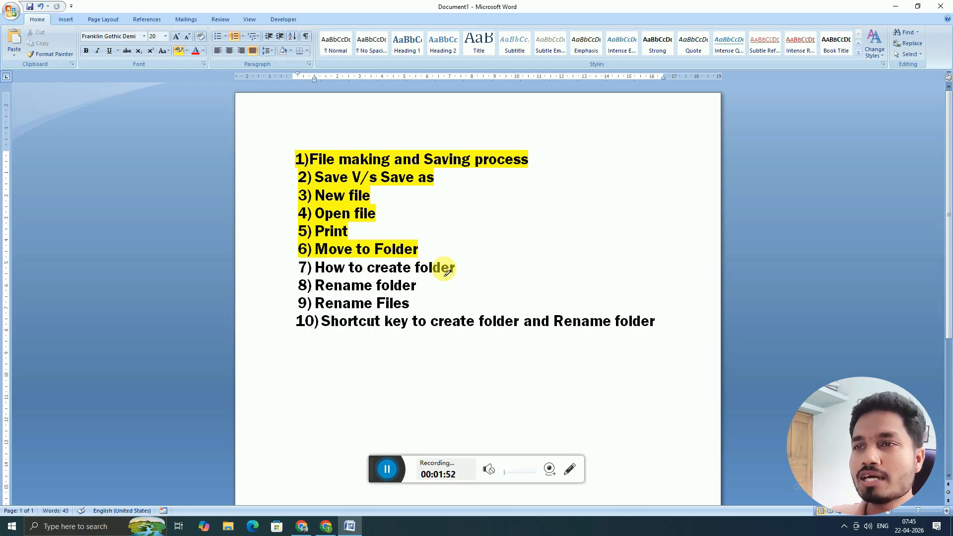
pyautogui.moveTo(462, 274); pyautogui.dragTo(300, 268)
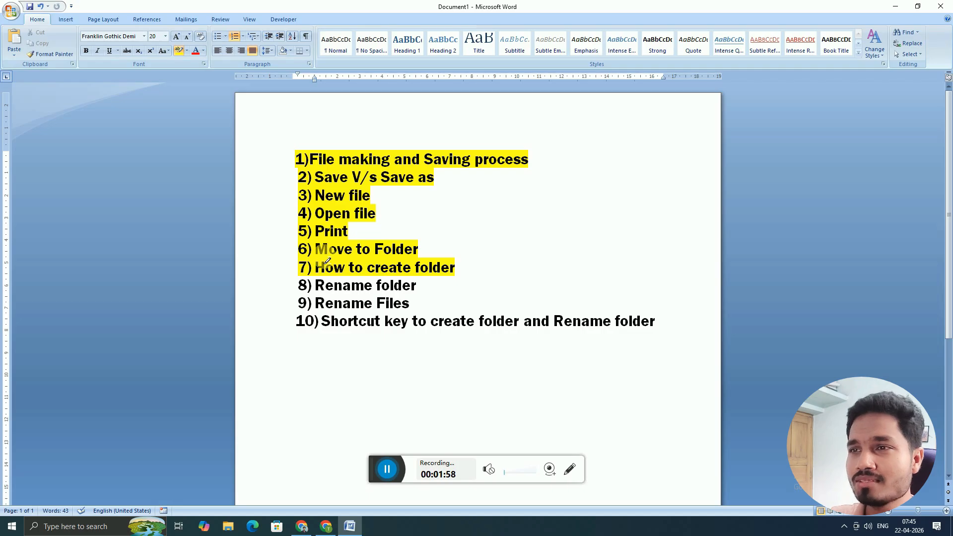
pyautogui.moveTo(427, 284); pyautogui.dragTo(316, 287)
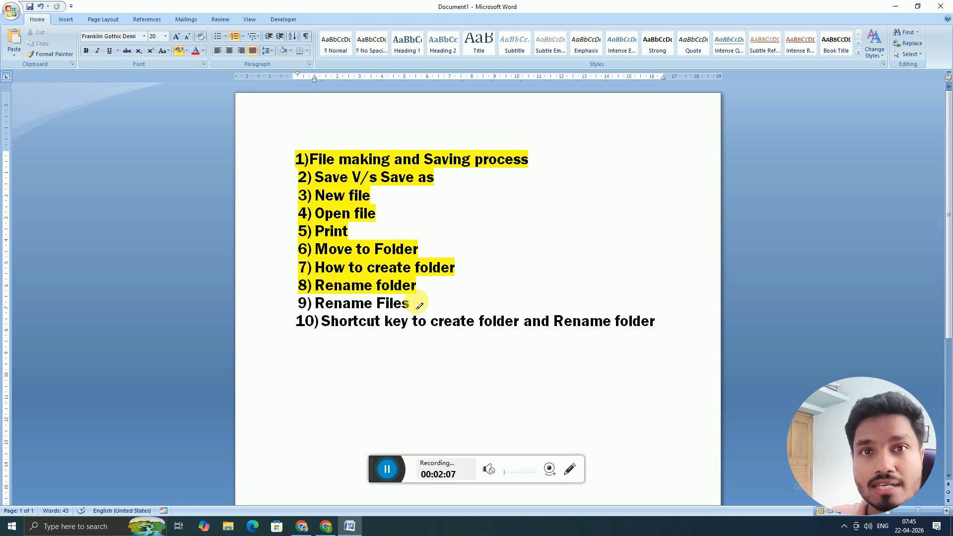
pyautogui.moveTo(417, 303); pyautogui.dragTo(315, 303)
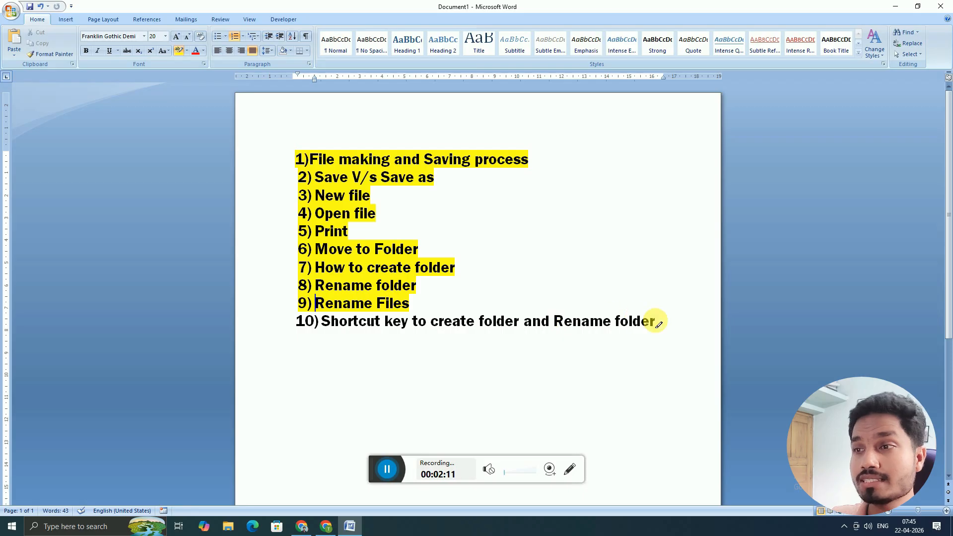
pyautogui.moveTo(662, 321); pyautogui.dragTo(300, 323)
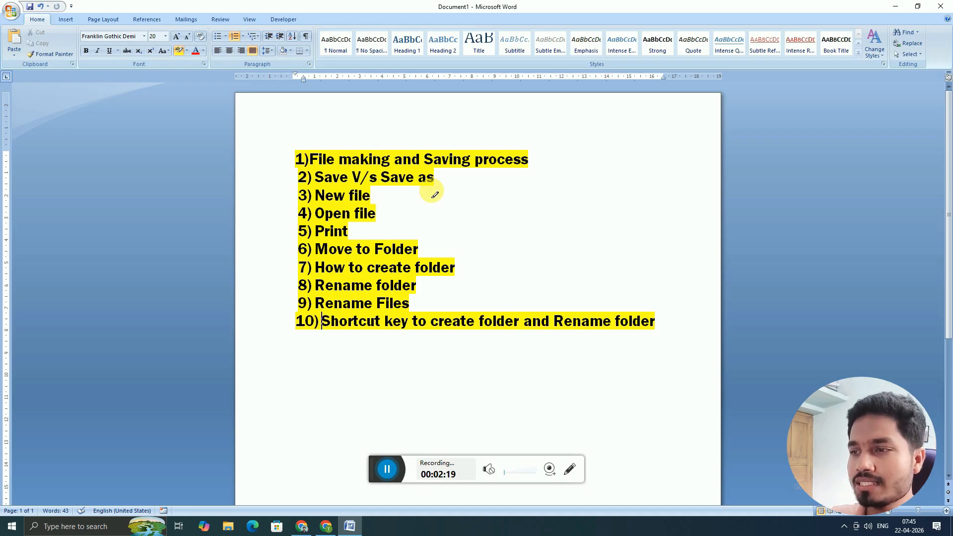
# Draw a thin red annotation rectangle across the screen and a thick red one around the topic list
pyautogui.click(571, 466)
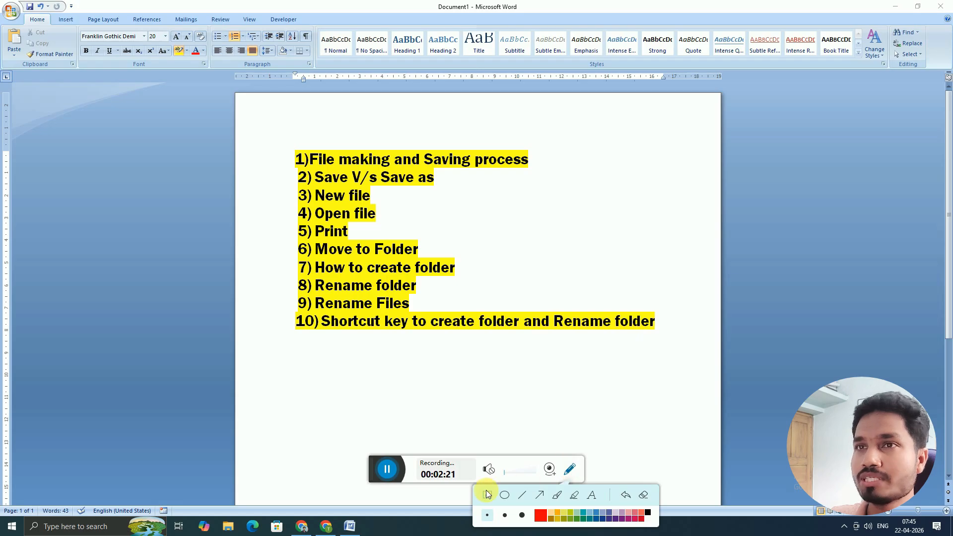
pyautogui.moveTo(151, 42)
pyautogui.mouseDown()
pyautogui.moveTo(297, 209)
pyautogui.moveTo(725, 400)
pyautogui.moveTo(770, 432)
pyautogui.mouseUp()
pyautogui.click(521, 515)
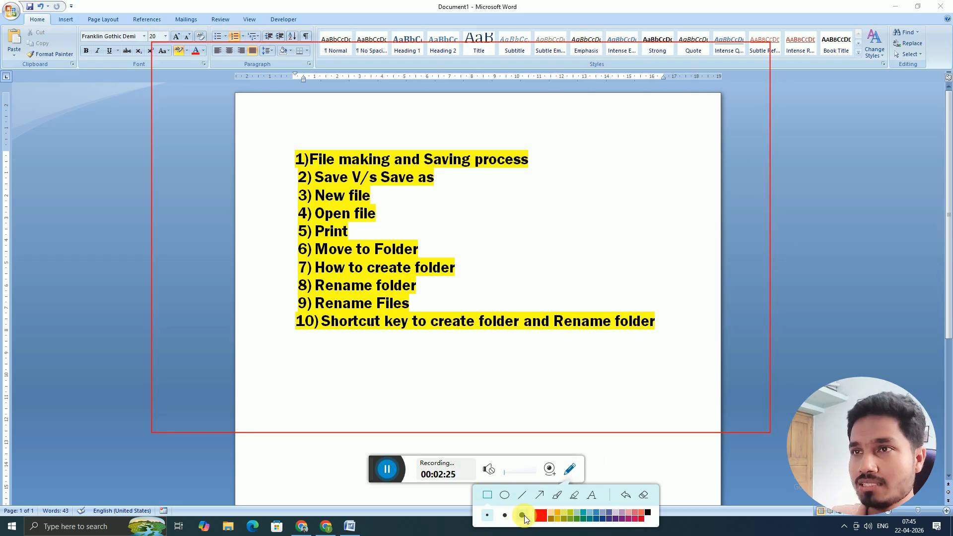
pyautogui.moveTo(252, 106)
pyautogui.mouseDown()
pyautogui.moveTo(499, 350)
pyautogui.moveTo(695, 389)
pyautogui.mouseUp()
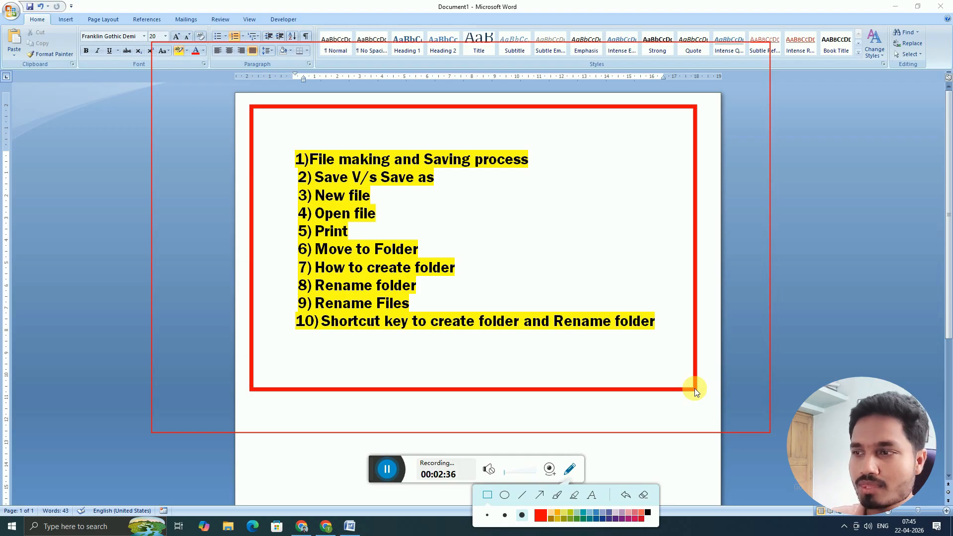
# Erase all the red annotation rectangles from the screen and put the drawing tools away
pyautogui.click(571, 471)
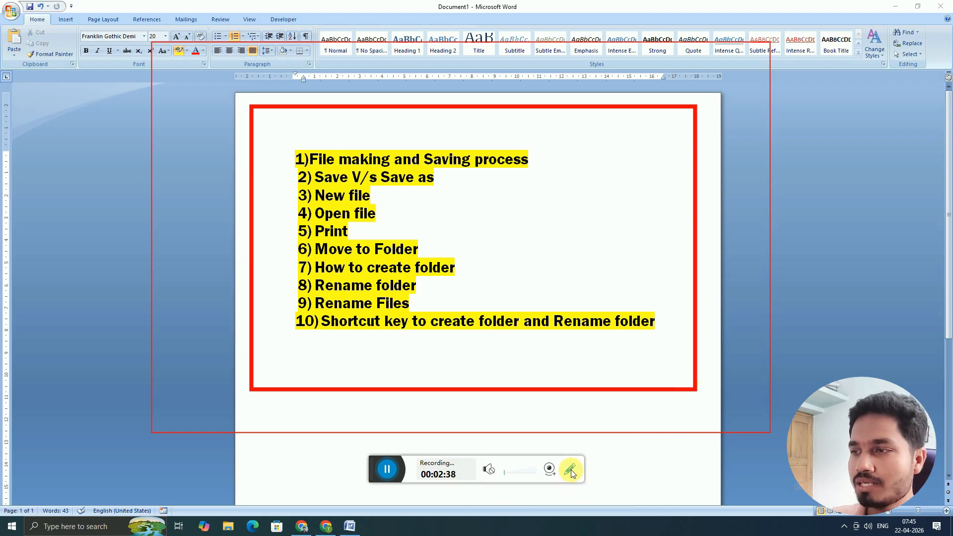
pyautogui.click(571, 469)
pyautogui.click(643, 494)
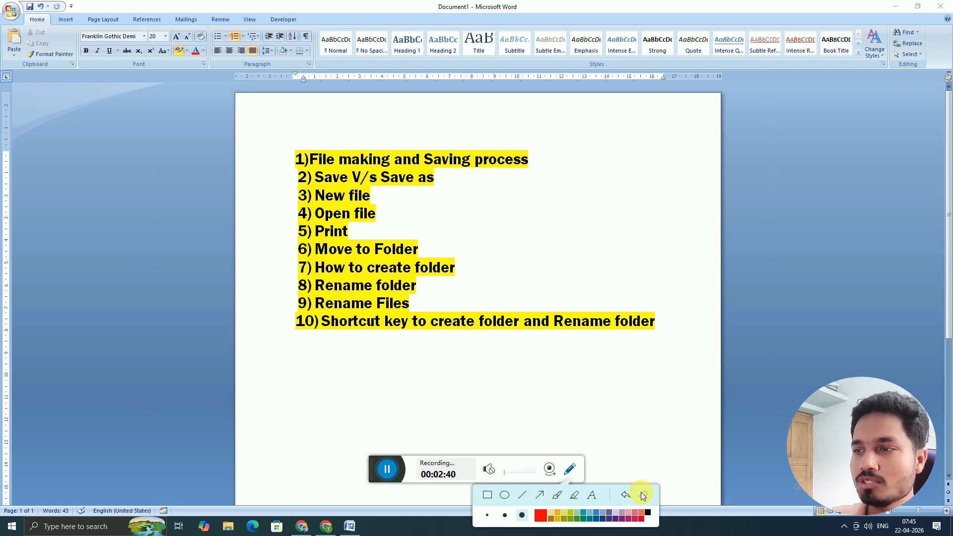
pyautogui.click(570, 472)
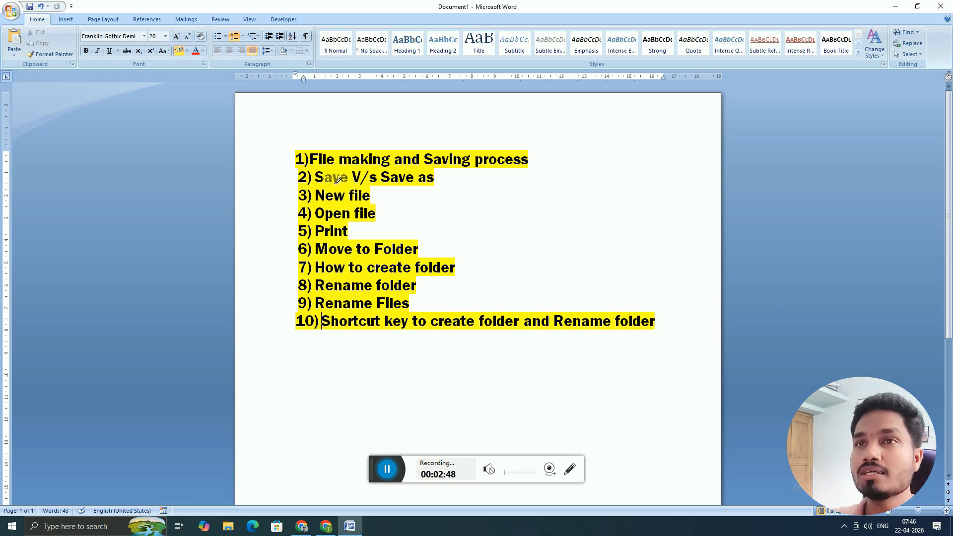
# Remove the yellow text highlighting from the entire document
pyautogui.hotkey('ctrl', 'a')
pyautogui.click(187, 51)
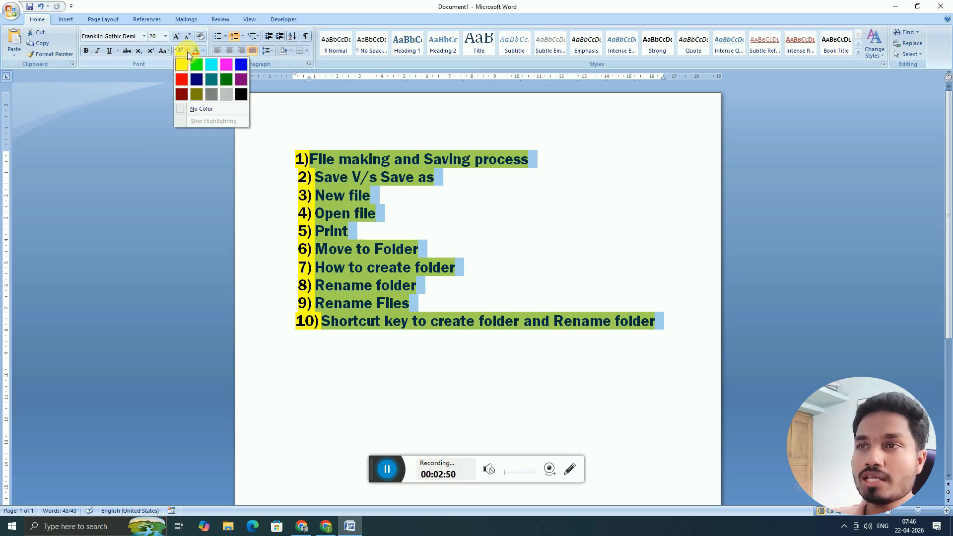
pyautogui.click(197, 107)
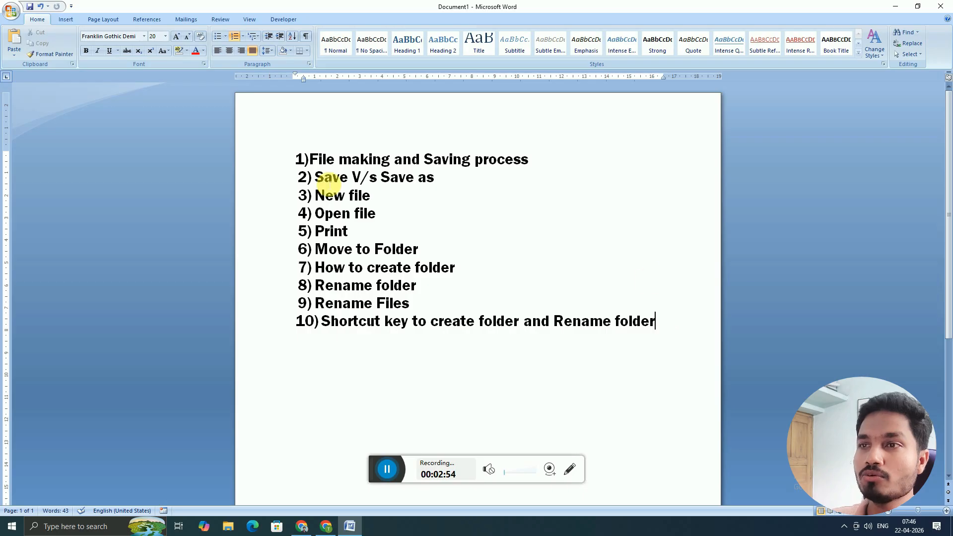
# Highlight the third list item, "New file", in yellow
pyautogui.moveTo(380, 196); pyautogui.dragTo(317, 182)
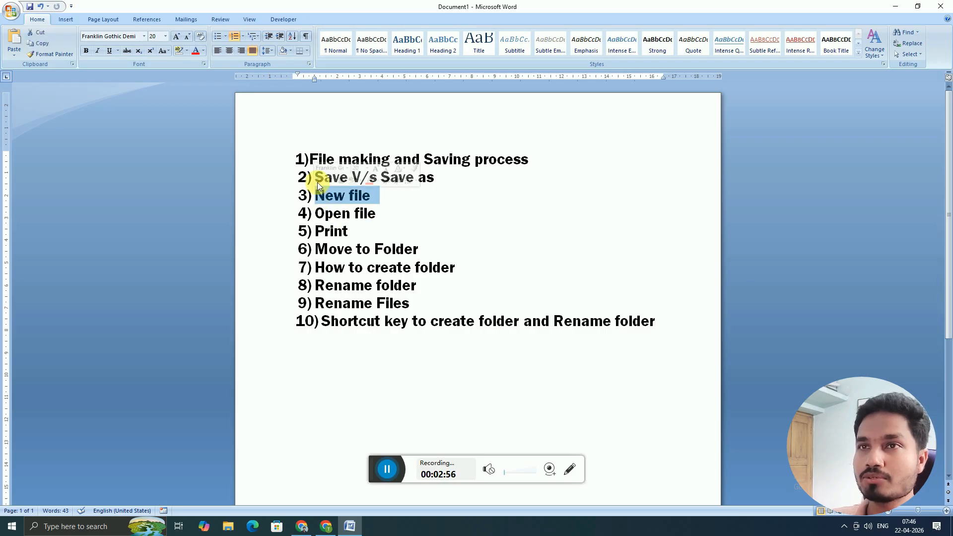
pyautogui.click(186, 51)
pyautogui.click(182, 65)
pyautogui.click(383, 201)
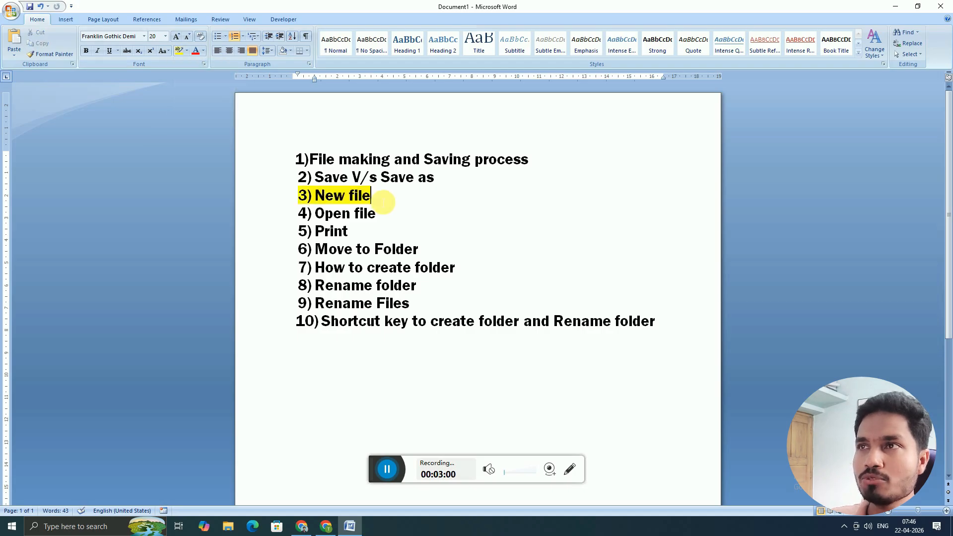
# Draw a red annotation arrow pointing at the document title, erase it and put the drawing tools away
pyautogui.click(578, 466)
pyautogui.click(569, 469)
pyautogui.click(542, 493)
pyautogui.moveTo(269, 120)
pyautogui.mouseDown()
pyautogui.moveTo(351, 48)
pyautogui.moveTo(433, 8)
pyautogui.mouseUp()
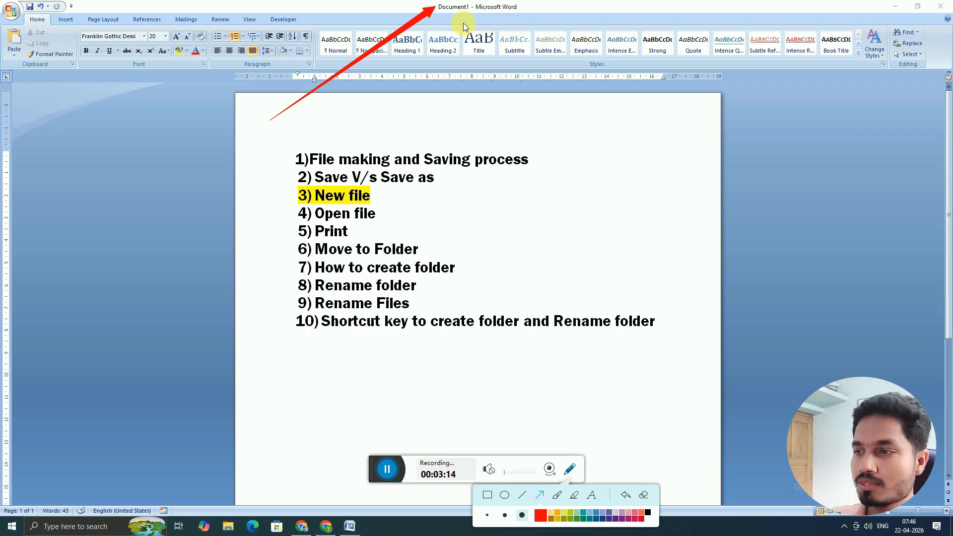
pyautogui.click(643, 494)
pyautogui.click(565, 476)
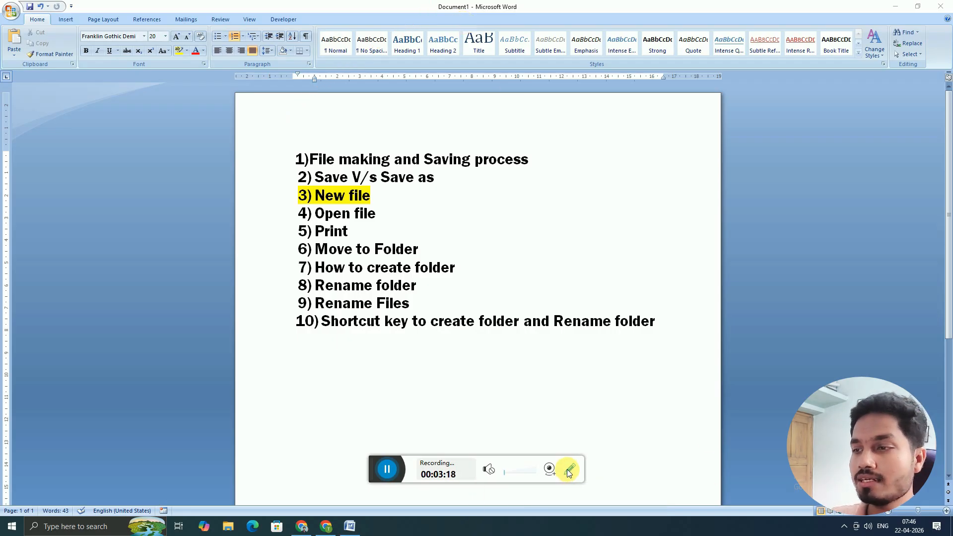
# Draw a red annotation arrow pointing at the Office button
pyautogui.click(569, 472)
pyautogui.click(540, 495)
pyautogui.moveTo(72, 175); pyautogui.dragTo(10, 10)
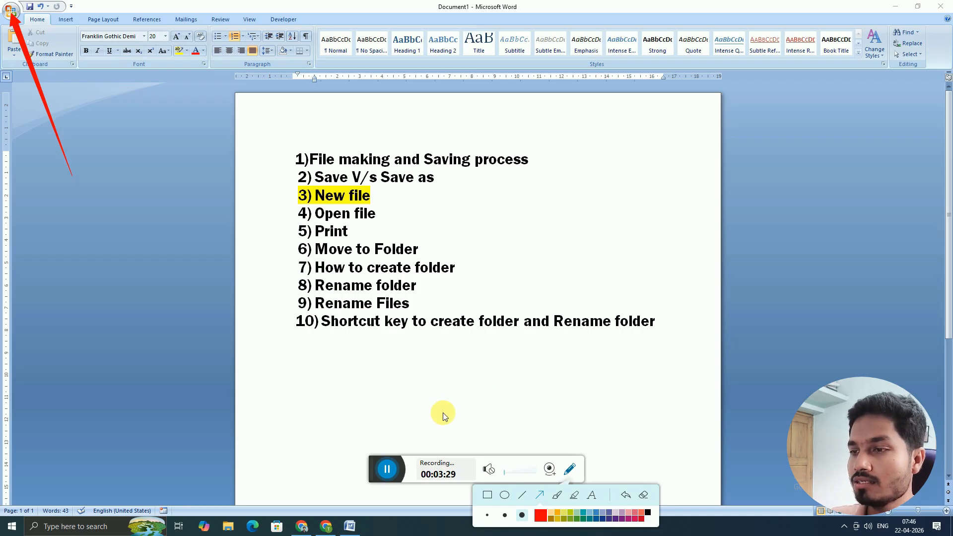
# Handwrite "Ctrl + N" in red with the annotation brush above the topic list and put the drawing tools away
pyautogui.click(557, 494)
pyautogui.moveTo(457, 116)
pyautogui.mouseDown()
pyautogui.moveTo(408, 124)
pyautogui.moveTo(437, 140)
pyautogui.moveTo(457, 116)
pyautogui.mouseUp()
pyautogui.moveTo(467, 102); pyautogui.dragTo(477, 149)
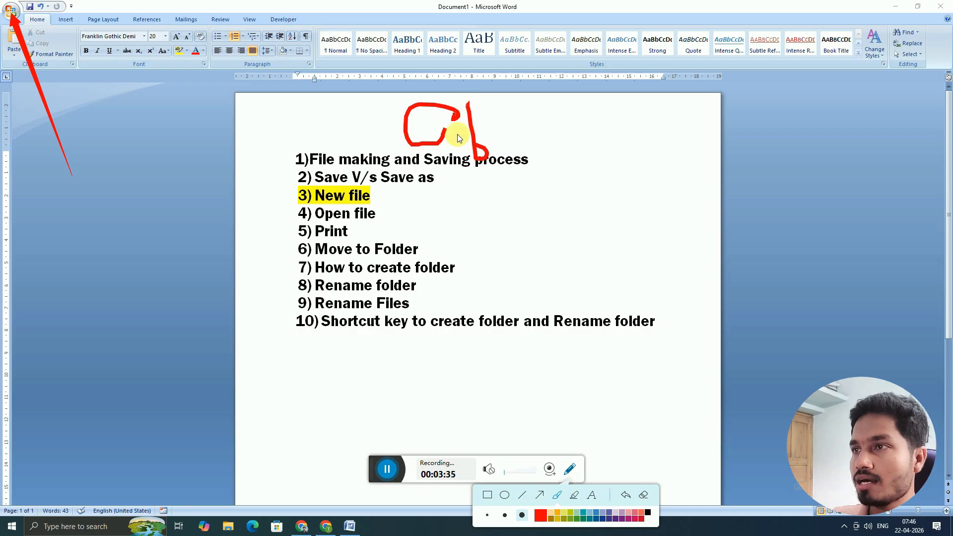
pyautogui.moveTo(544, 133)
pyautogui.mouseDown()
pyautogui.moveTo(575, 102)
pyautogui.moveTo(588, 129)
pyautogui.moveTo(653, 113)
pyautogui.moveTo(630, 149)
pyautogui.mouseUp()
pyautogui.moveTo(695, 97)
pyautogui.mouseDown()
pyautogui.moveTo(701, 133)
pyautogui.moveTo(734, 98)
pyautogui.mouseUp()
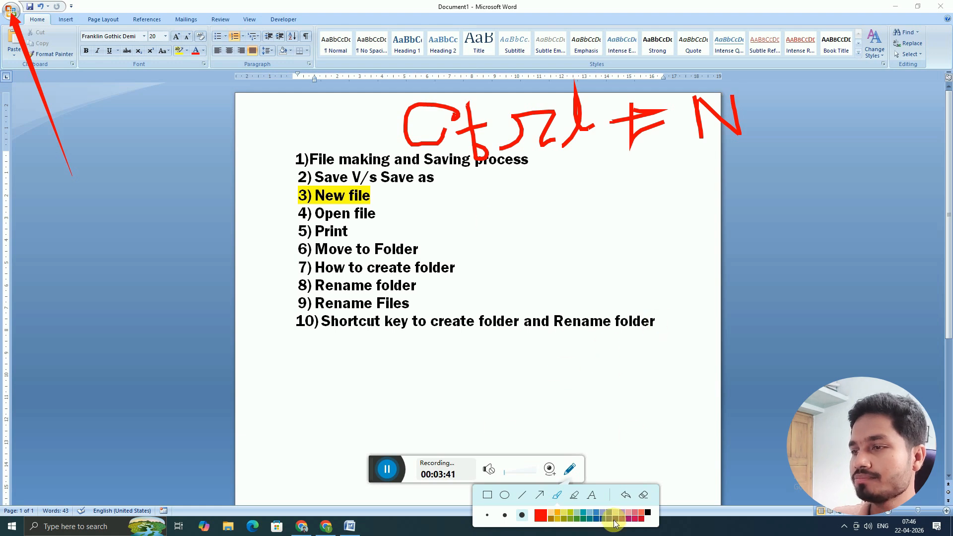
pyautogui.click(569, 468)
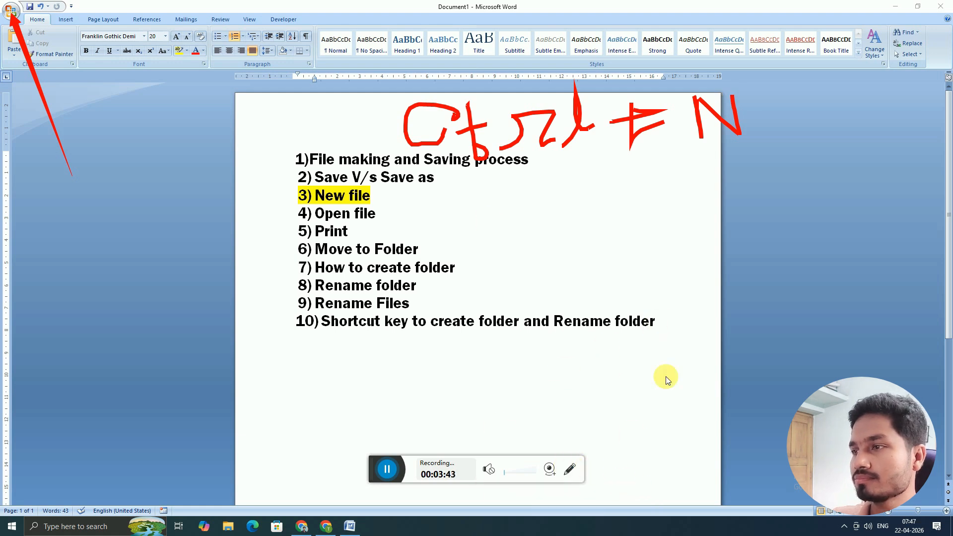
# Add the line "Ctrl+N > New File" below the numbered list, leaving blank space after the last item
pyautogui.click(658, 323)
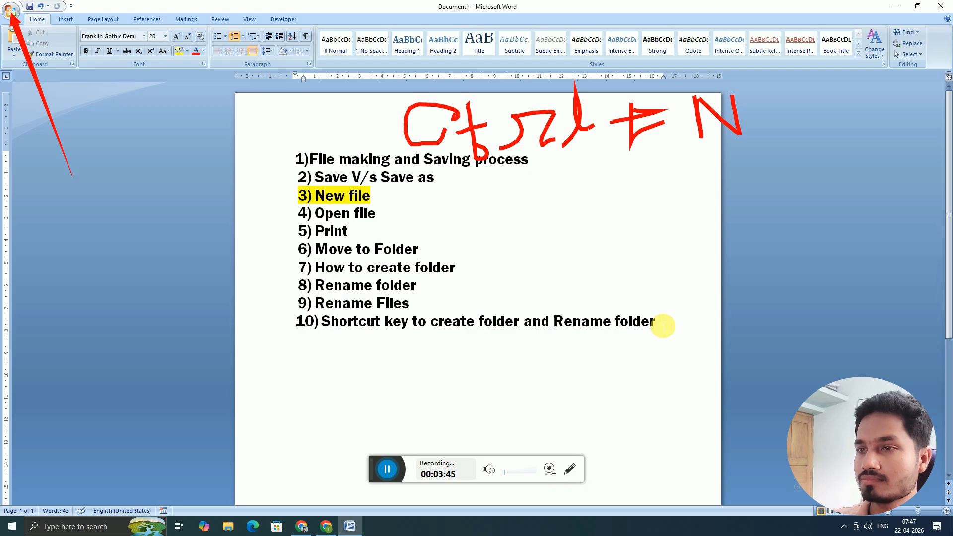
pyautogui.press('Return')
pyautogui.press('Return')
pyautogui.press('Return')
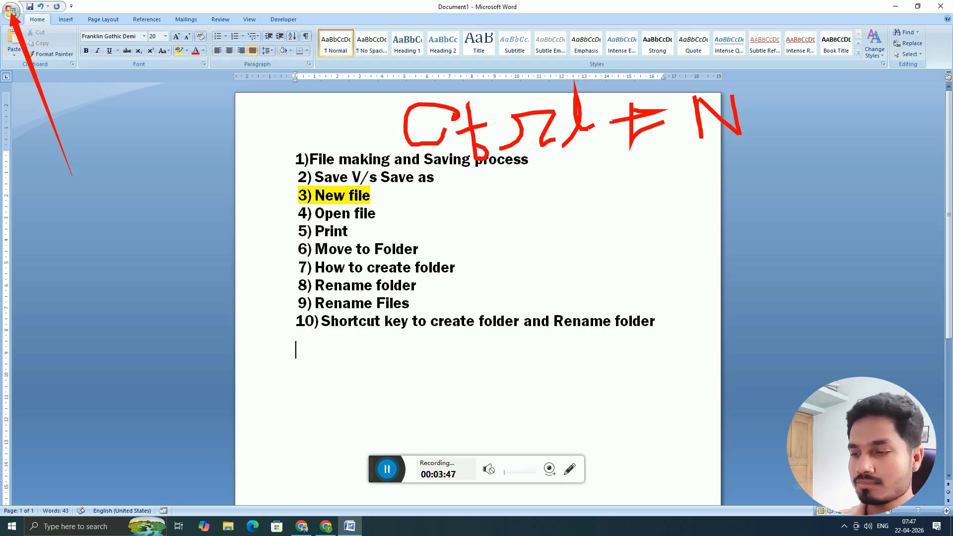
pyautogui.write('Ctrl')
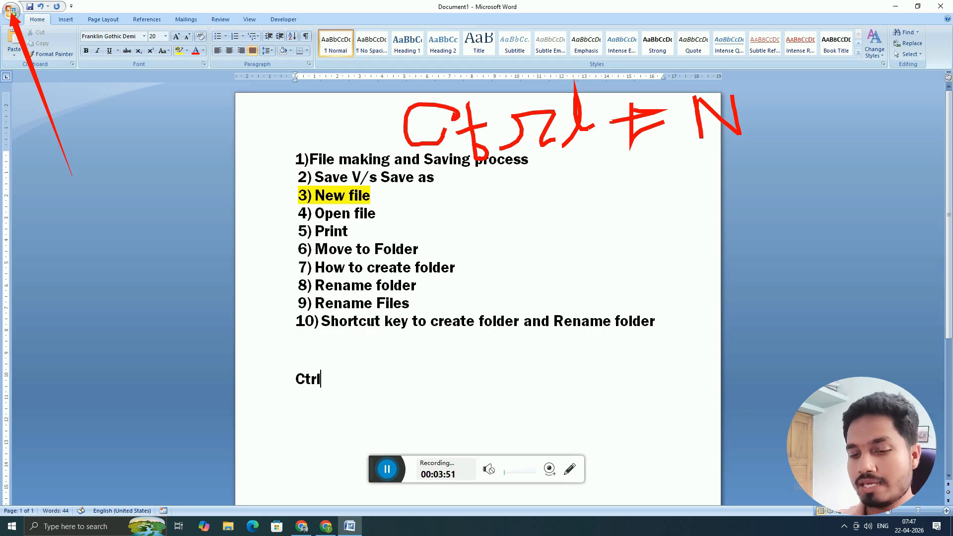
pyautogui.write('+N')
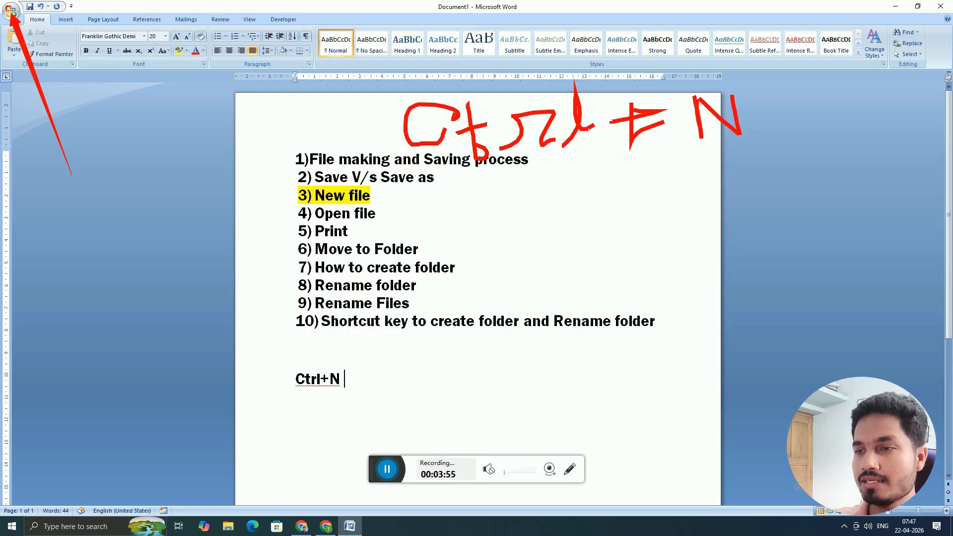
pyautogui.write(' > ')
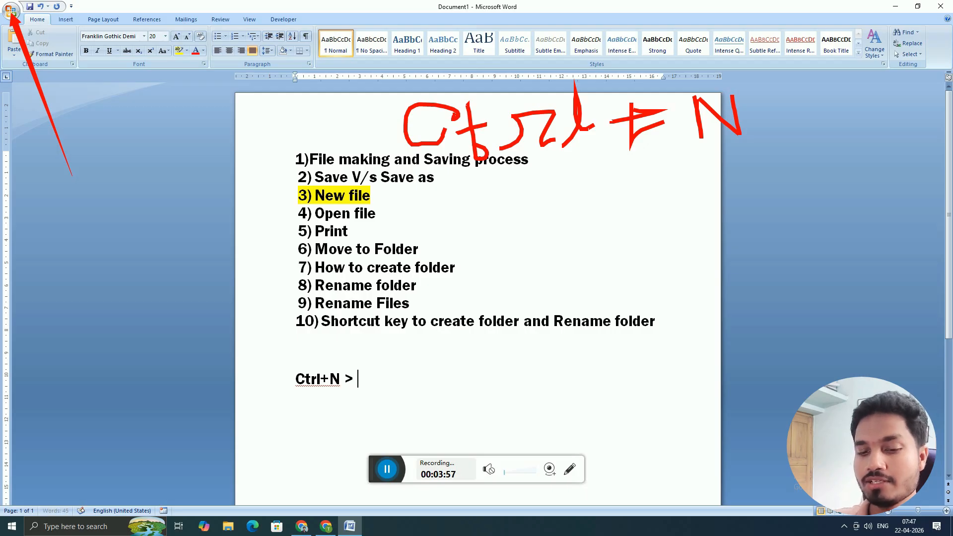
pyautogui.write('New Fi')
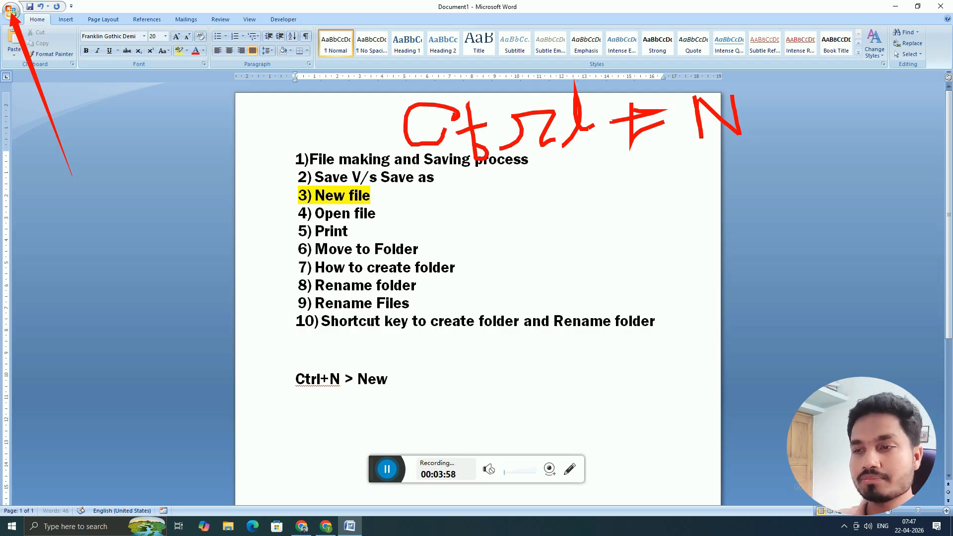
pyautogui.write('le')
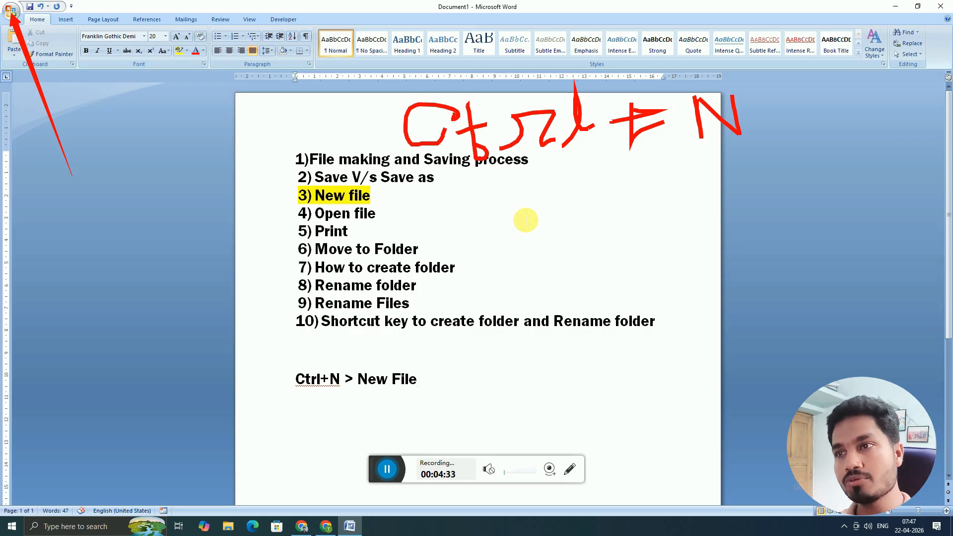
# Create a new blank document
pyautogui.hotkey('ctrl', 'n')
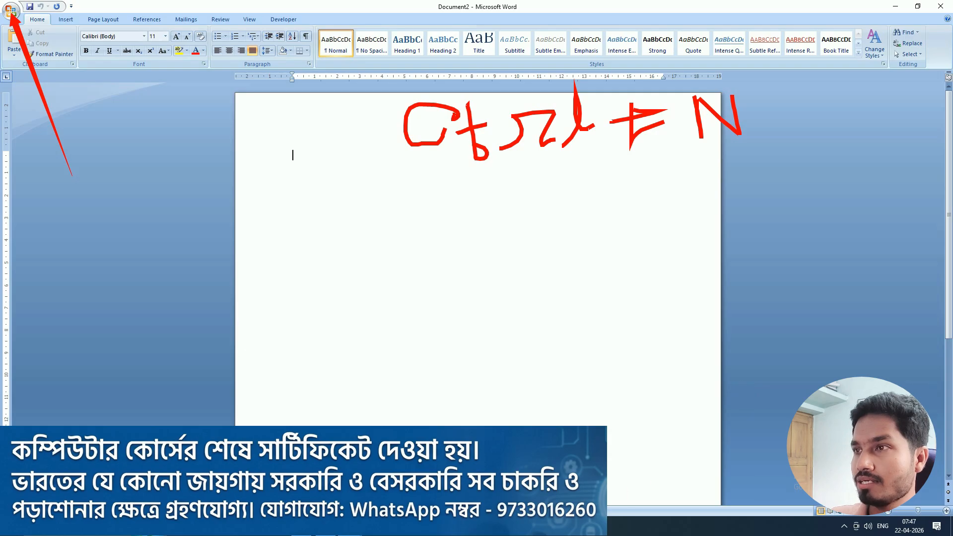
# Erase the existing red annotations and draw a red arrow pointing at the Word icon on the taskbar
pyautogui.click(861, 484)
pyautogui.click(640, 494)
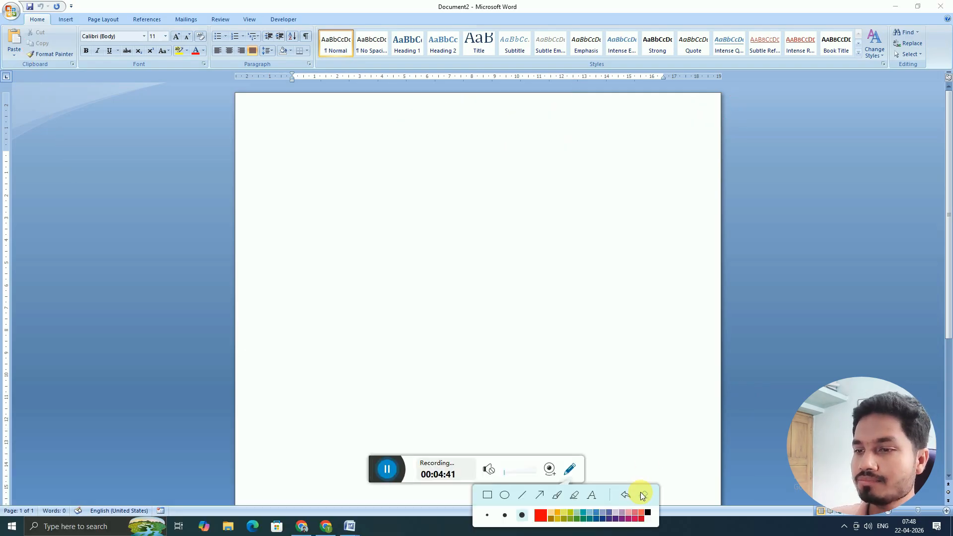
pyautogui.moveTo(322, 421); pyautogui.dragTo(347, 519)
# Preview the open Document1 and Document2 windows from the taskbar, clear the red arrow and put the drawing tools away
pyautogui.moveTo(357, 531)
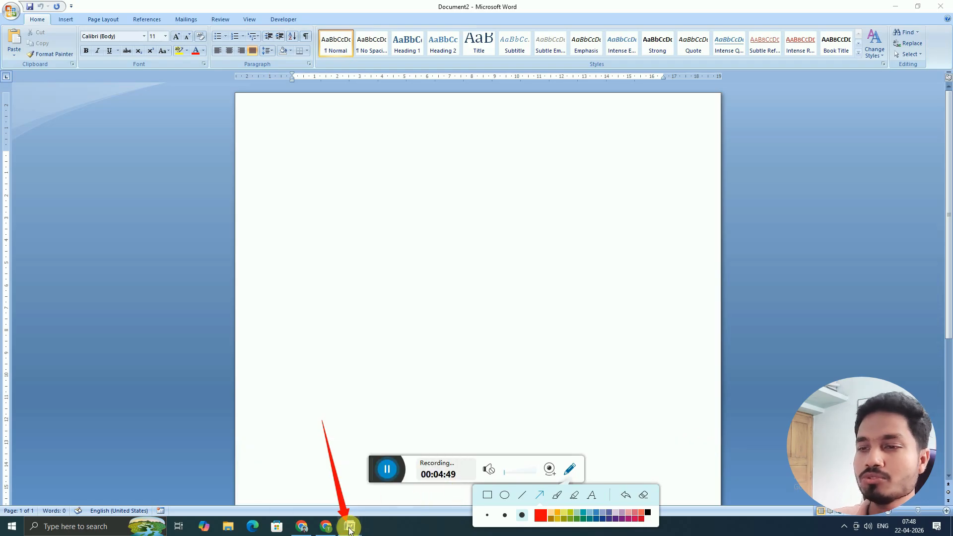
pyautogui.moveTo(350, 529)
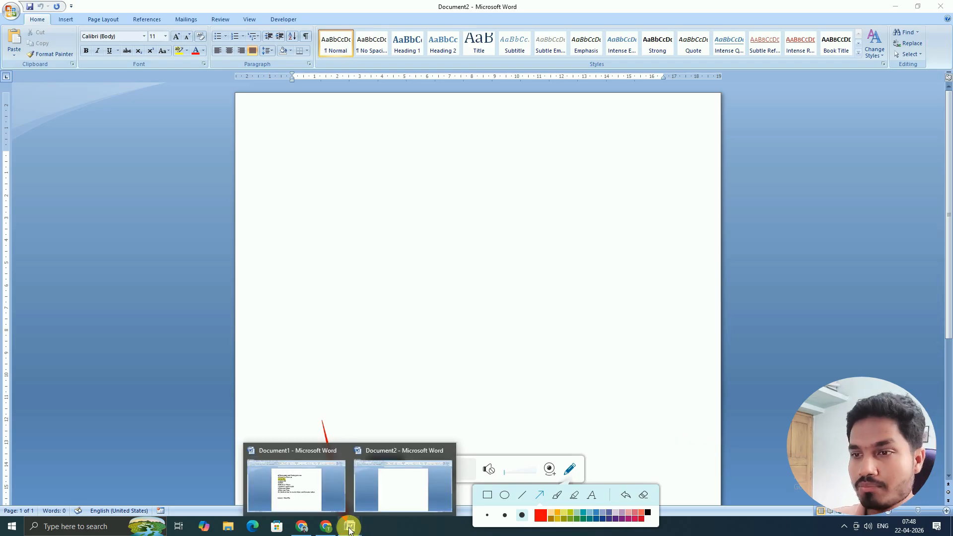
pyautogui.moveTo(296, 501)
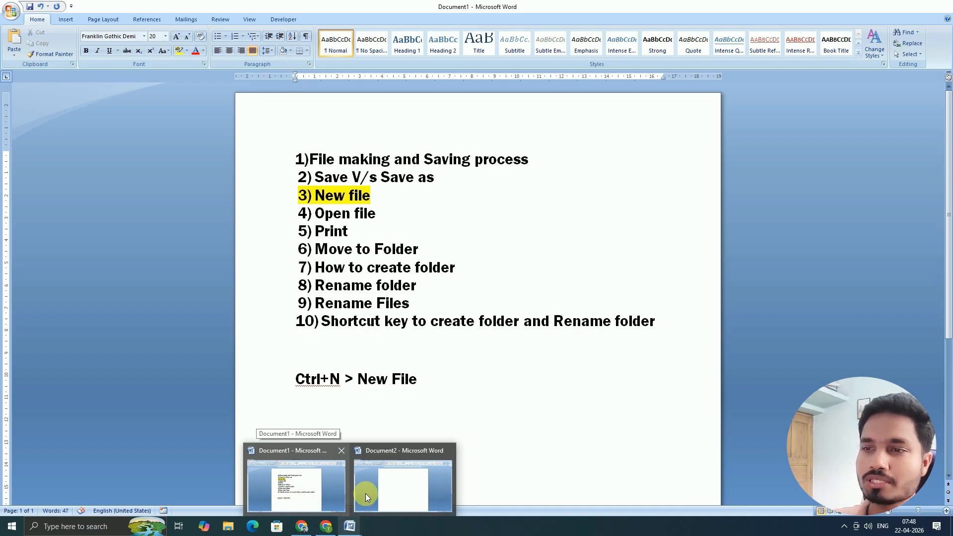
pyautogui.moveTo(398, 487)
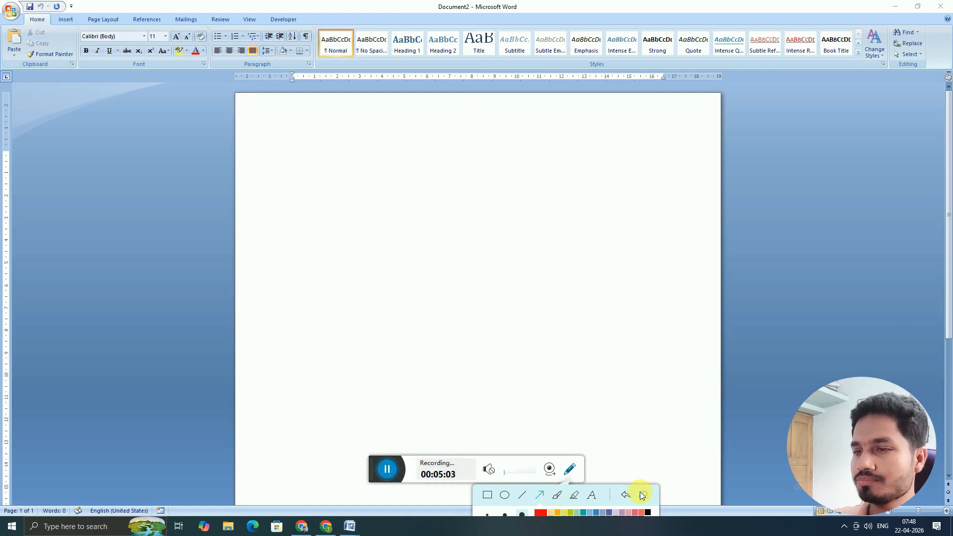
pyautogui.click(569, 470)
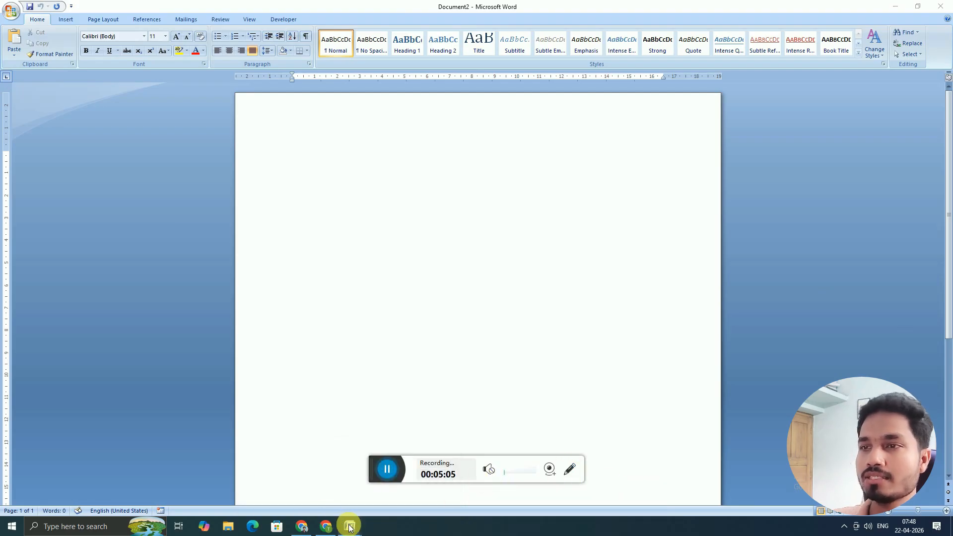
# Switch back and forth between the Document1 topic list and the blank Document2, finishing on Document1
pyautogui.click(298, 485)
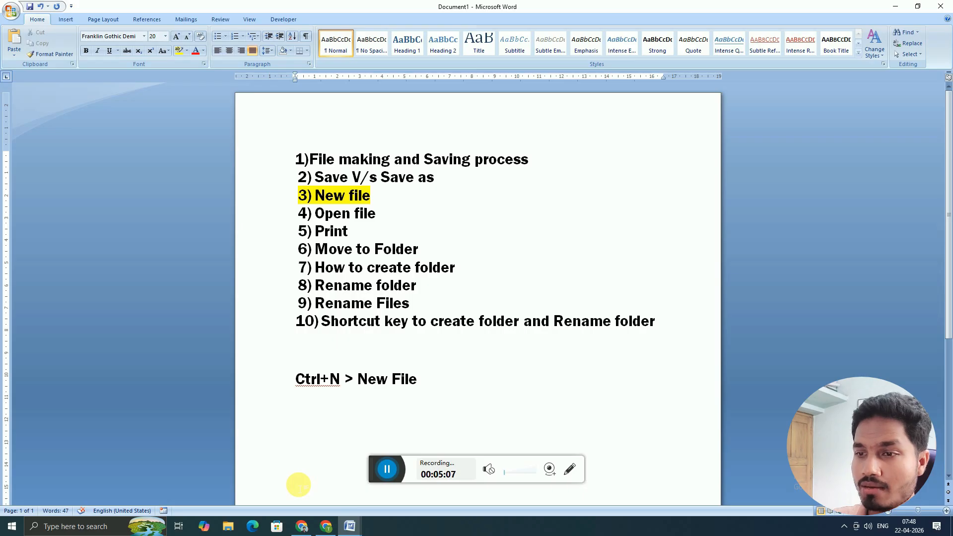
pyautogui.moveTo(350, 526)
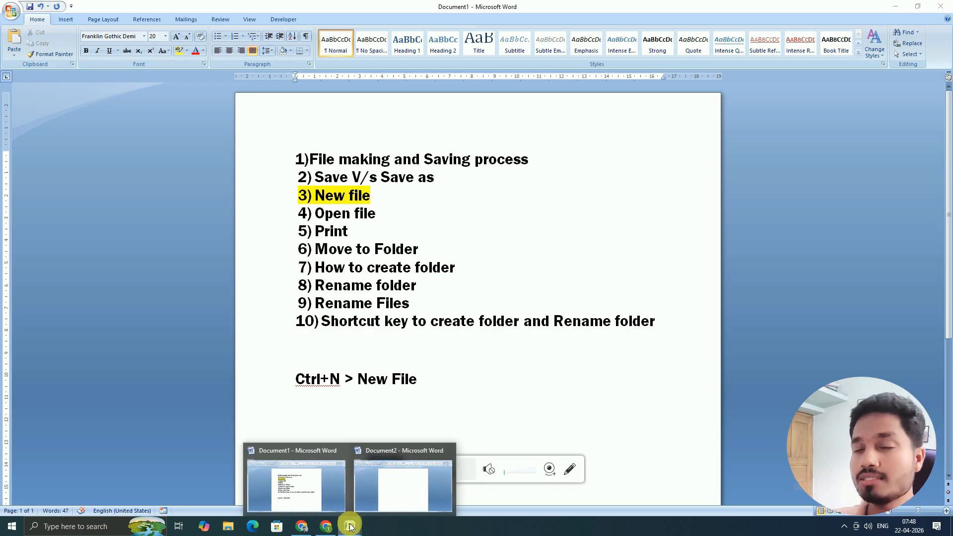
pyautogui.click(415, 495)
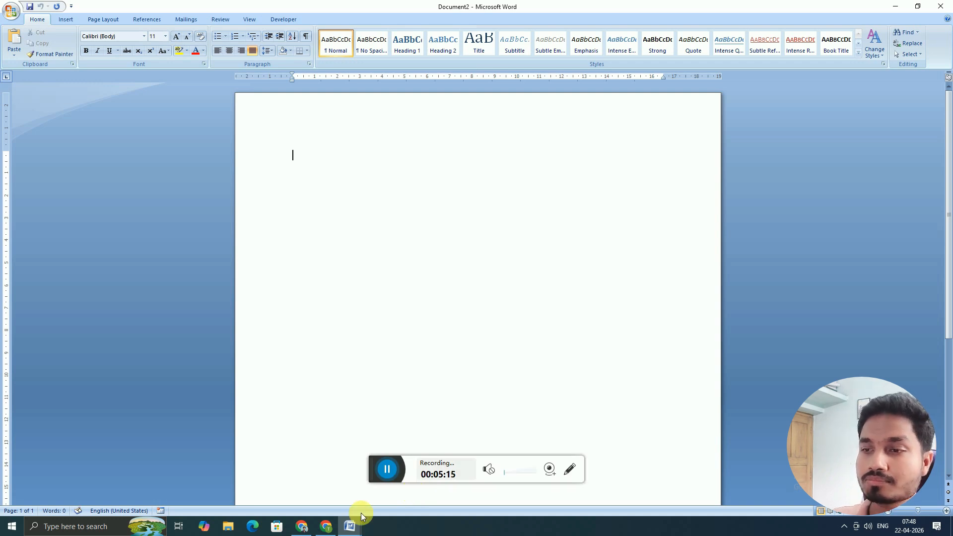
pyautogui.moveTo(351, 522)
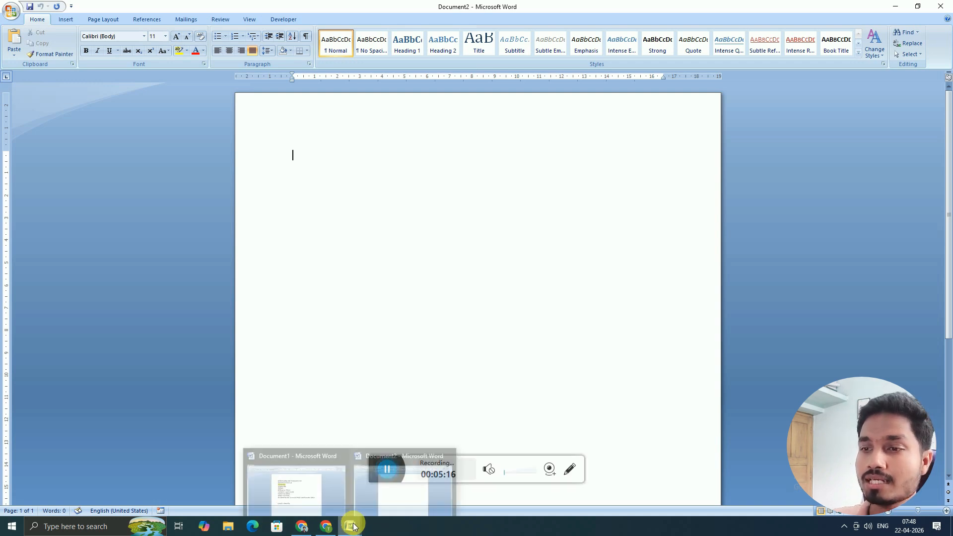
pyautogui.click(312, 494)
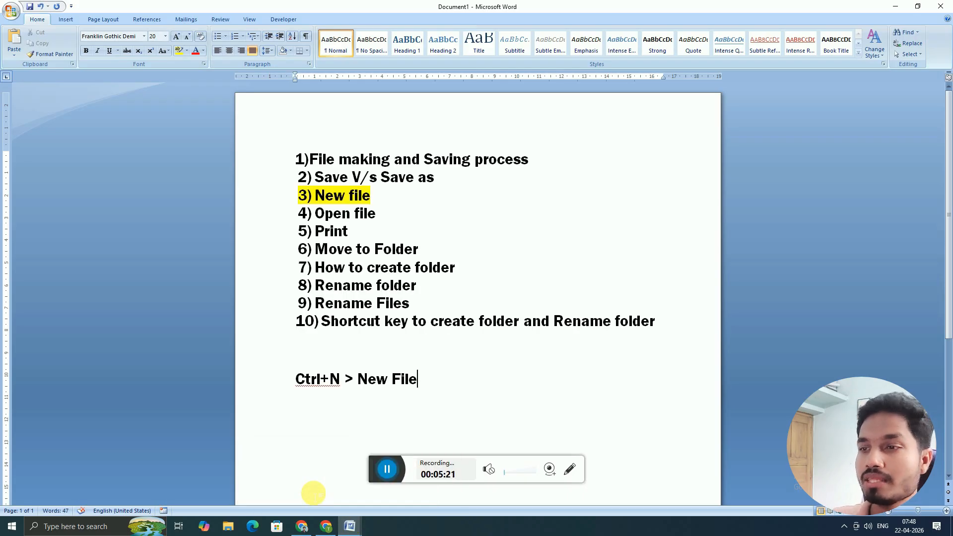
# Highlight "File making" and "Saving process" in the first list item in yellow
pyautogui.click(570, 470)
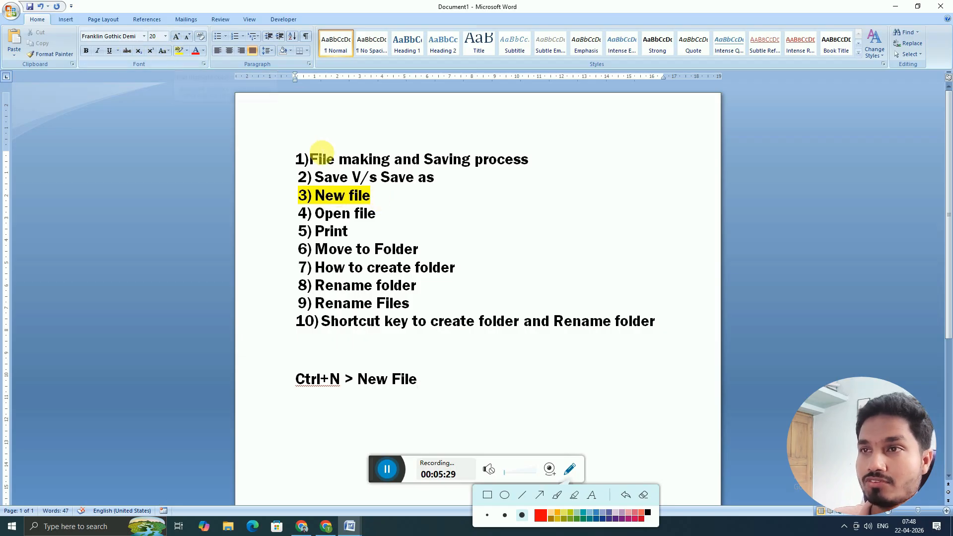
pyautogui.moveTo(387, 159); pyautogui.dragTo(309, 159)
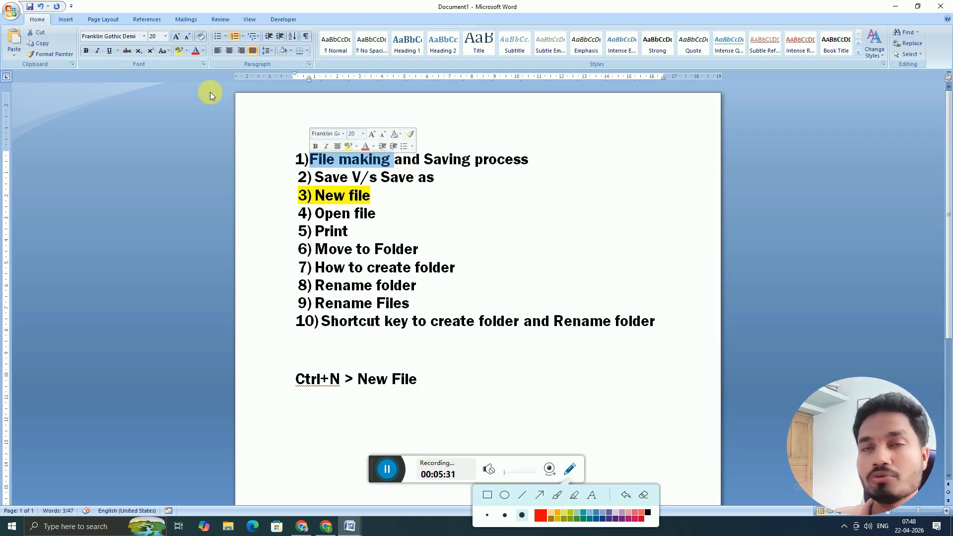
pyautogui.click(178, 51)
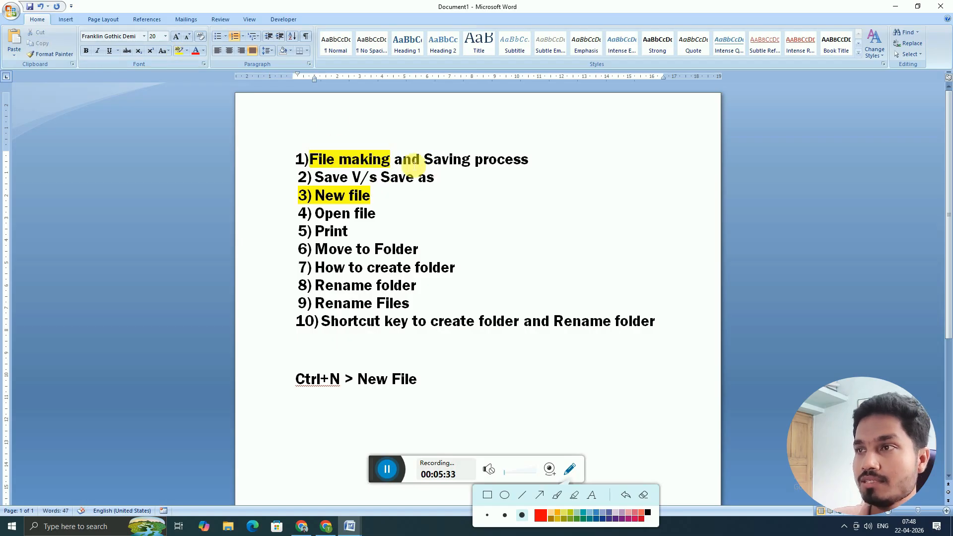
pyautogui.moveTo(425, 159); pyautogui.dragTo(503, 162)
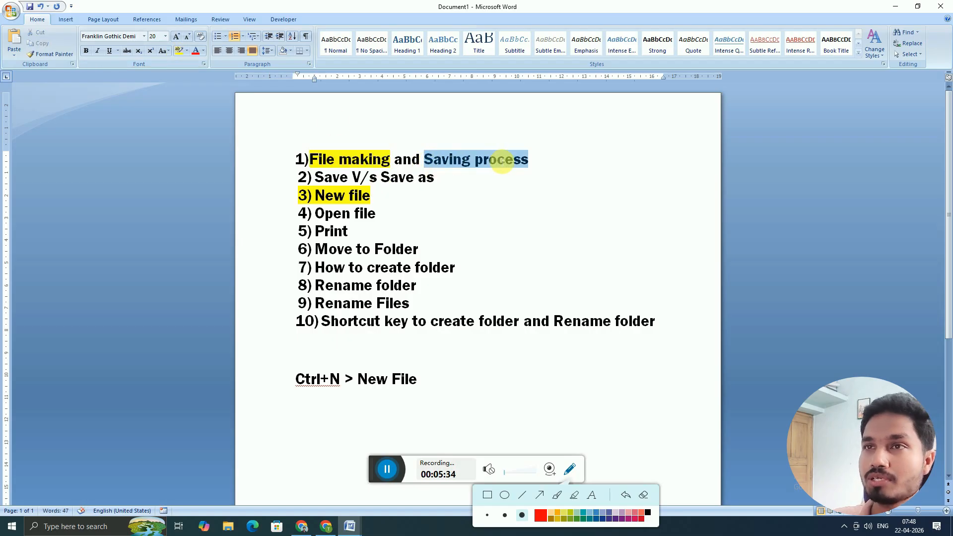
pyautogui.click(178, 51)
pyautogui.click(465, 172)
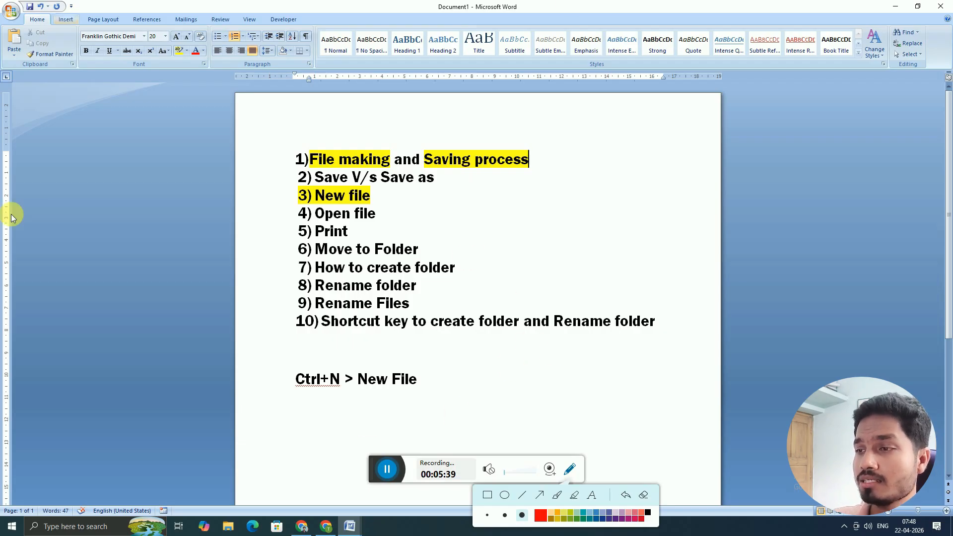
pyautogui.click(570, 470)
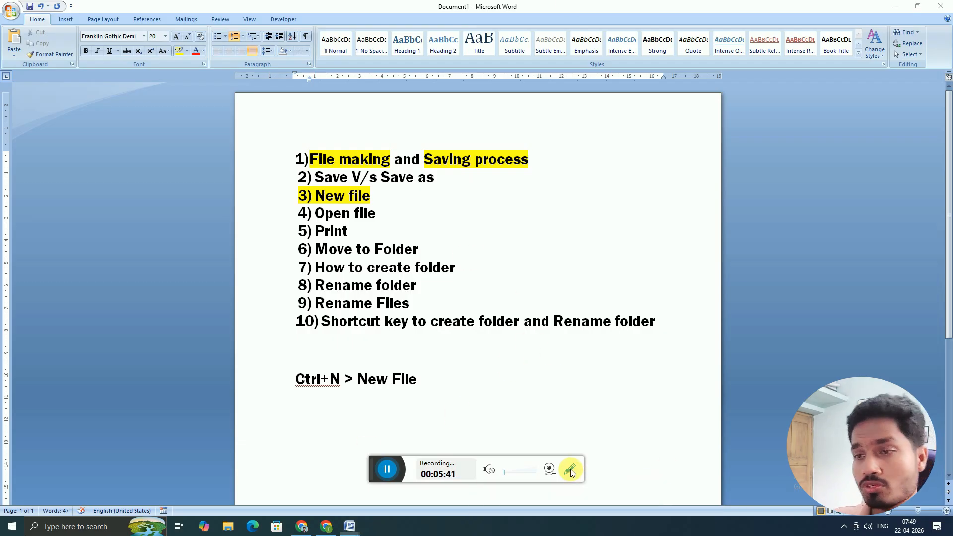
# Switch to the blank Document2 and enter "ABCD" and "65656+9+56" on two separate lines
pyautogui.moveTo(350, 525)
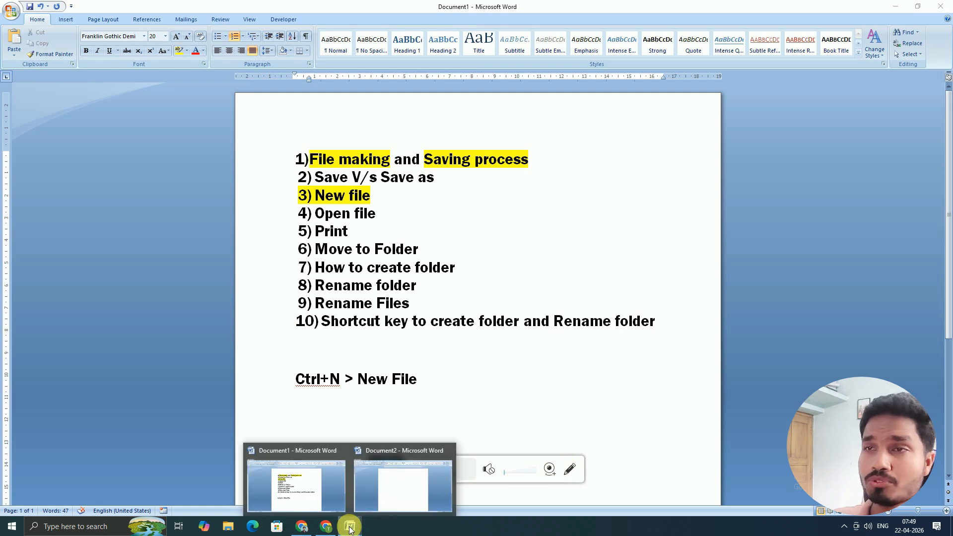
pyautogui.click(392, 484)
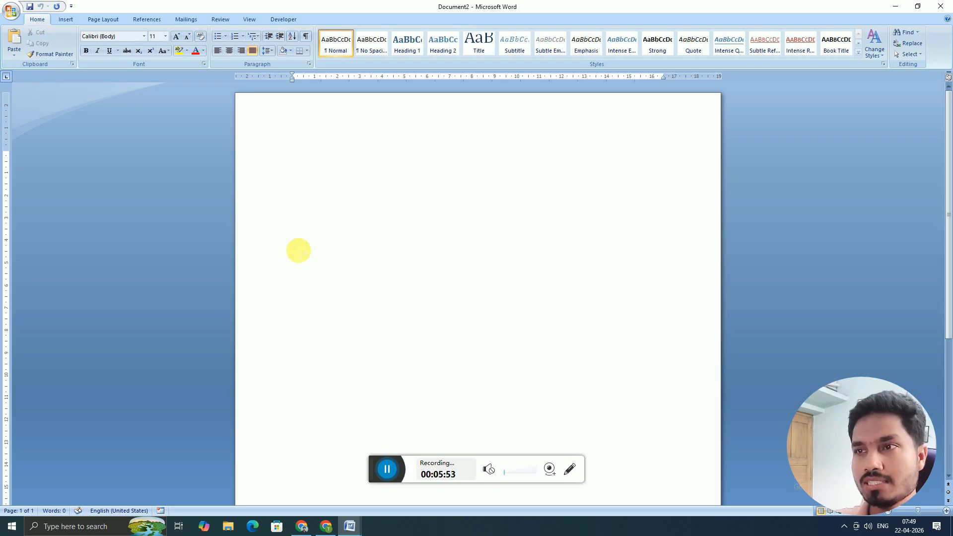
pyautogui.write('ABCD')
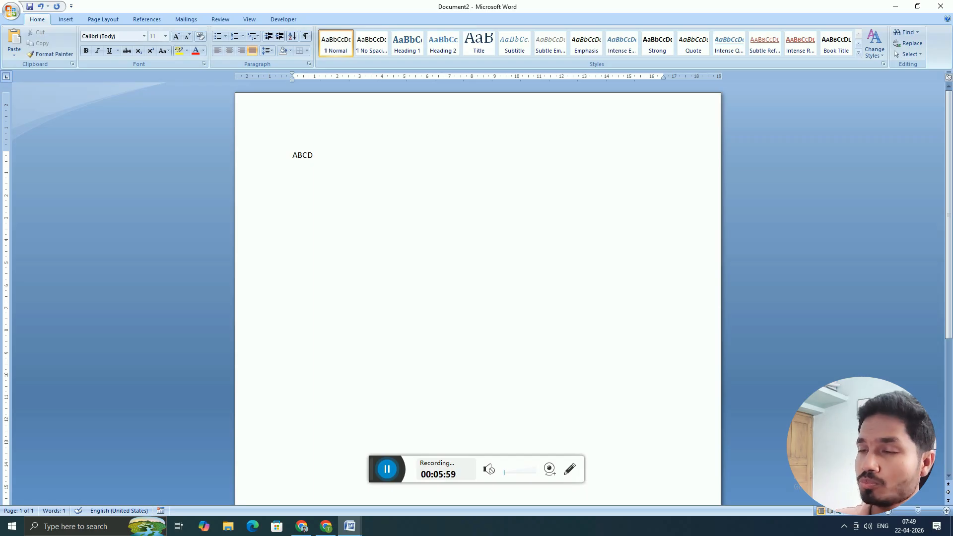
pyautogui.press('Return')
pyautogui.write('65656+9+56')
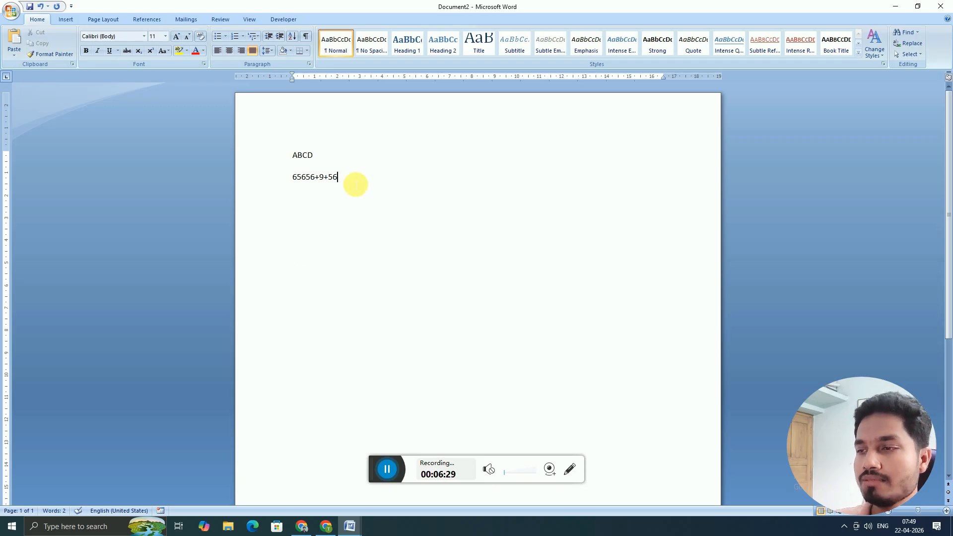
# Point out the Office button with a red annotation arrow, erase the arrow and put the drawing tools away
pyautogui.click(564, 471)
pyautogui.click(544, 496)
pyautogui.moveTo(141, 171)
pyautogui.mouseDown()
pyautogui.moveTo(52, 49)
pyautogui.moveTo(15, 18)
pyautogui.mouseUp()
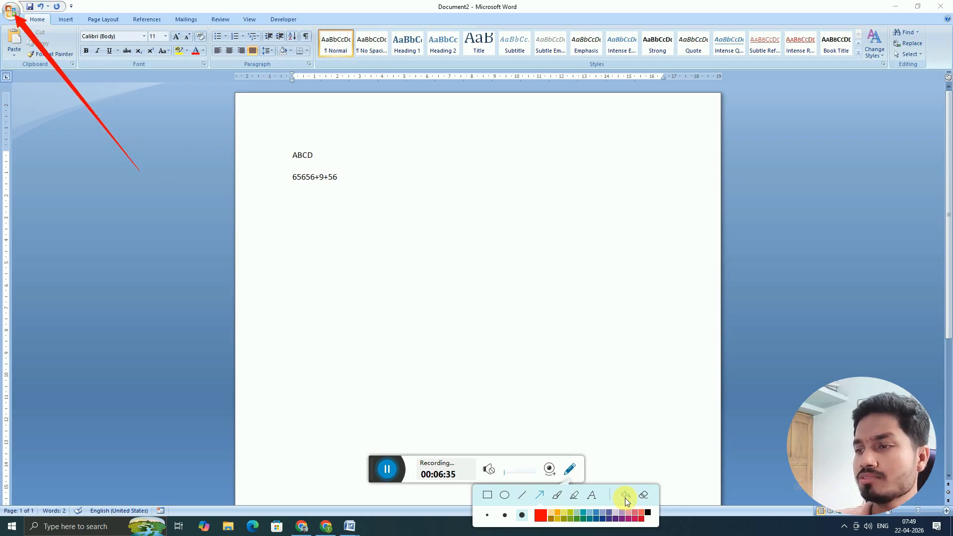
pyautogui.click(570, 471)
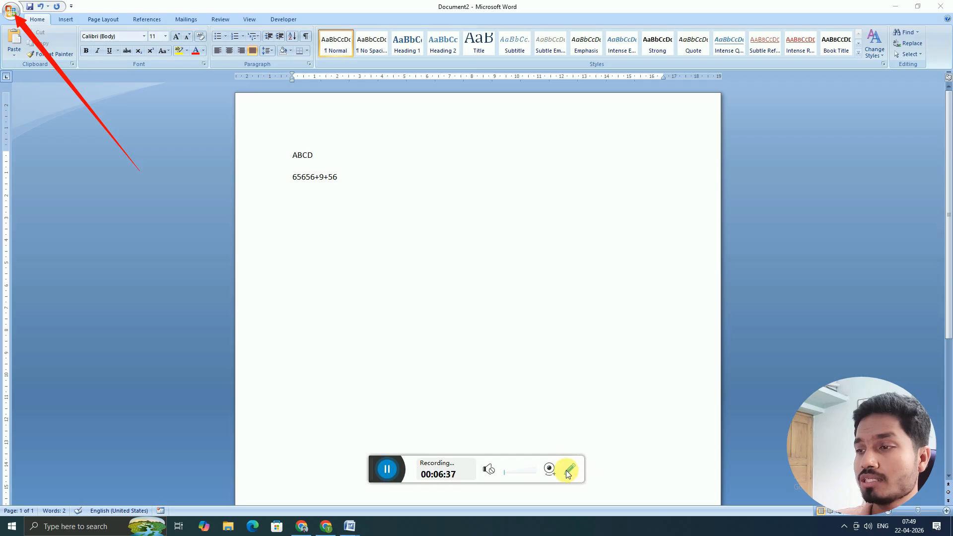
pyautogui.click(569, 474)
pyautogui.click(642, 494)
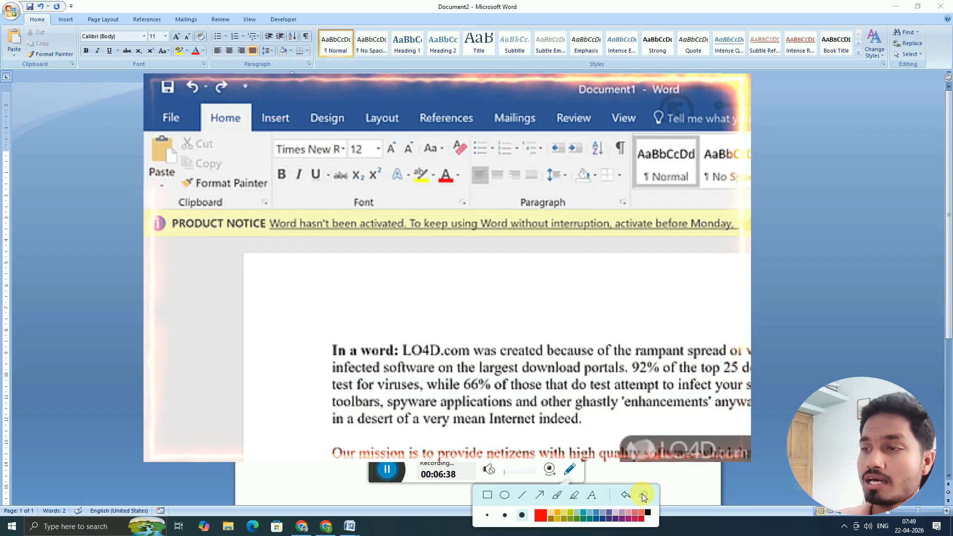
pyautogui.click(570, 471)
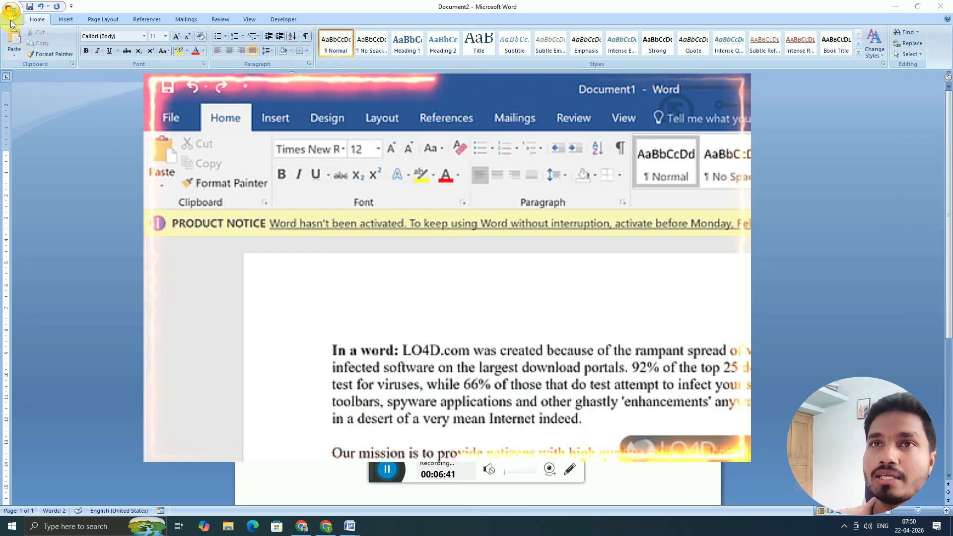
# Start saving Document2, choose the Desktop as the save location and move the Save As dialog lower
pyautogui.click(11, 14)
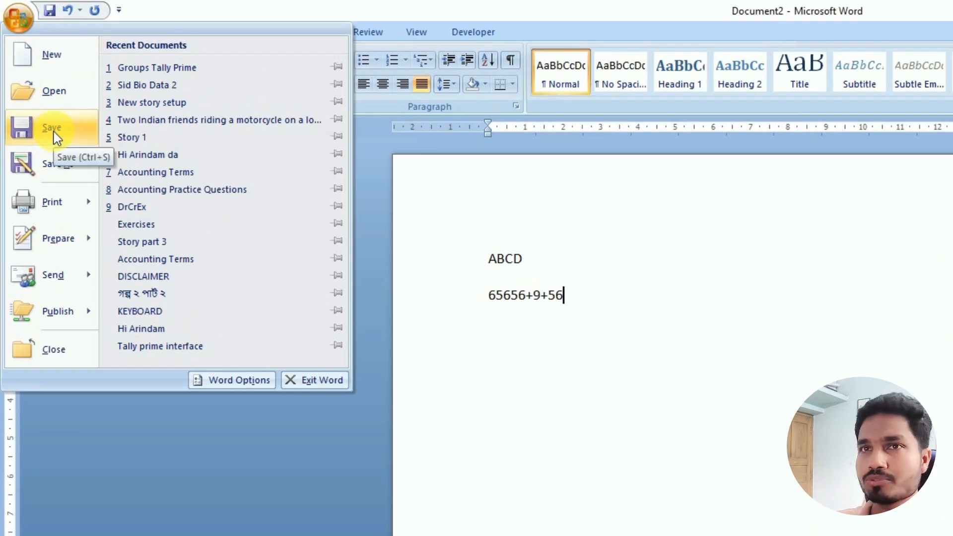
pyautogui.click(54, 132)
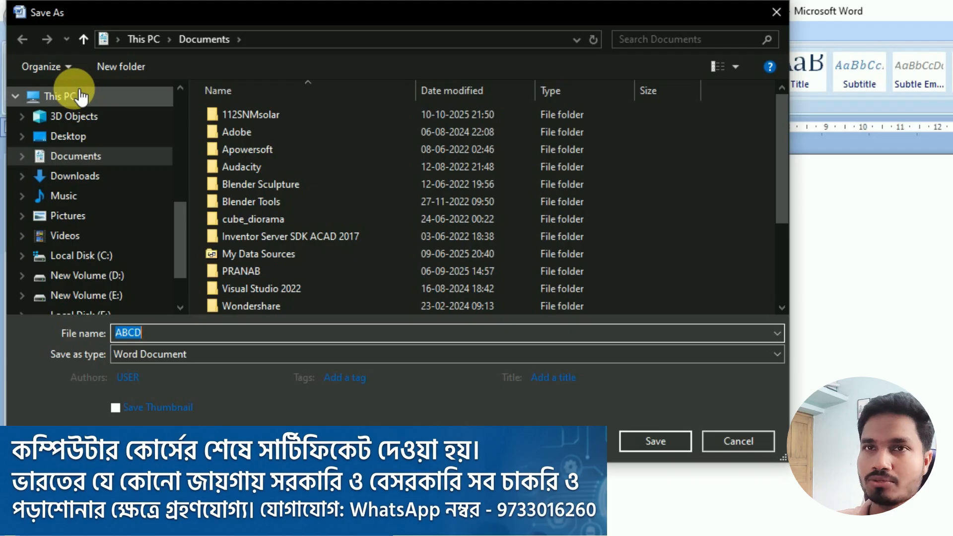
pyautogui.click(92, 137)
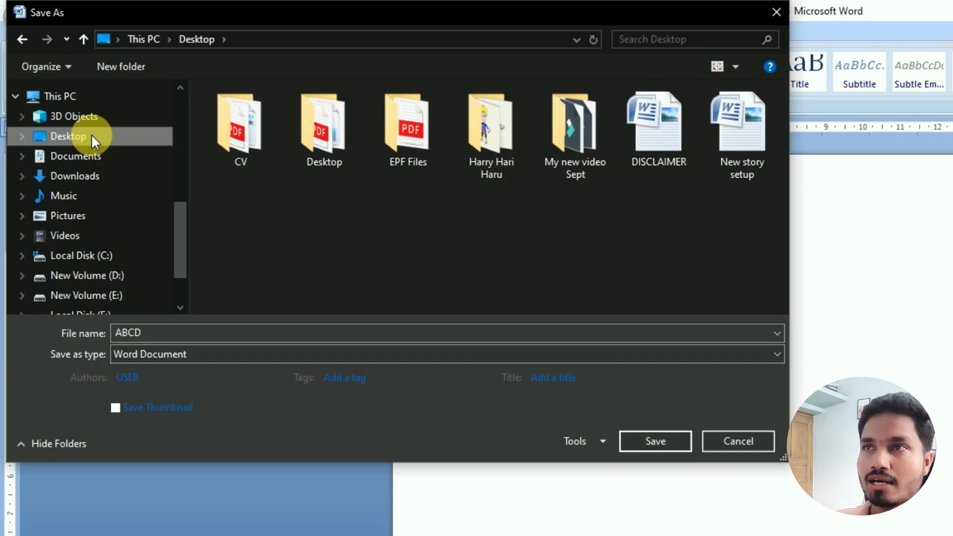
pyautogui.moveTo(426, 19); pyautogui.dragTo(427, 107)
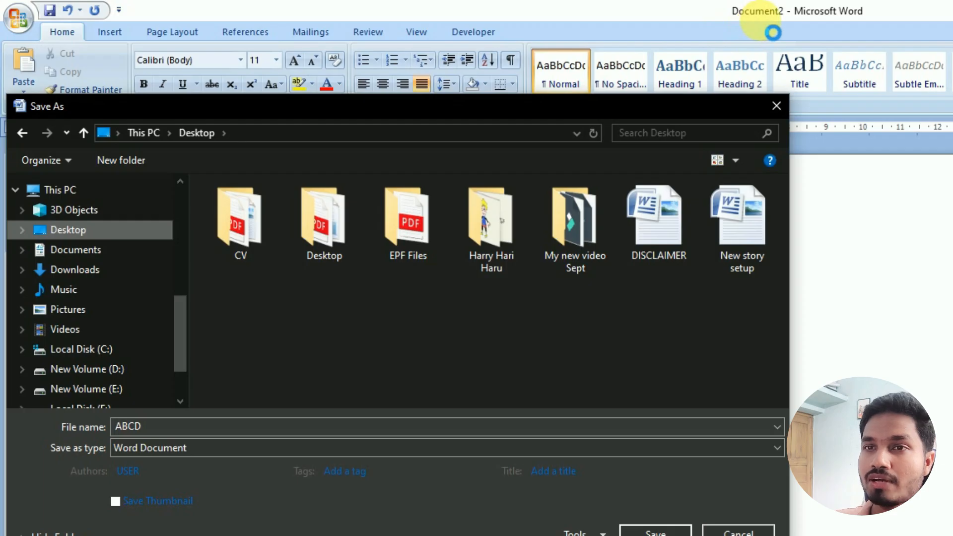
# Set the file name to "My first MS Word file" in the Save As dialog
pyautogui.doubleClick(171, 430)
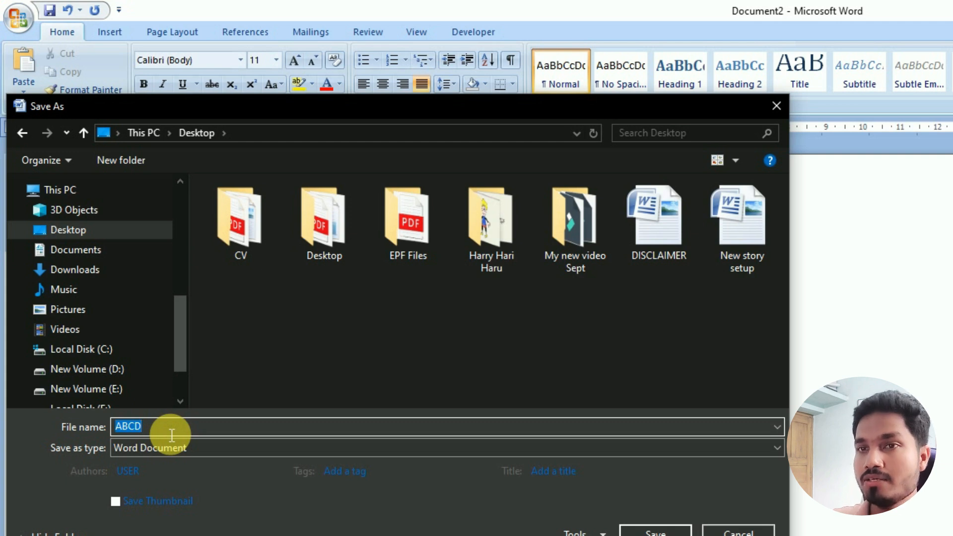
pyautogui.write('My')
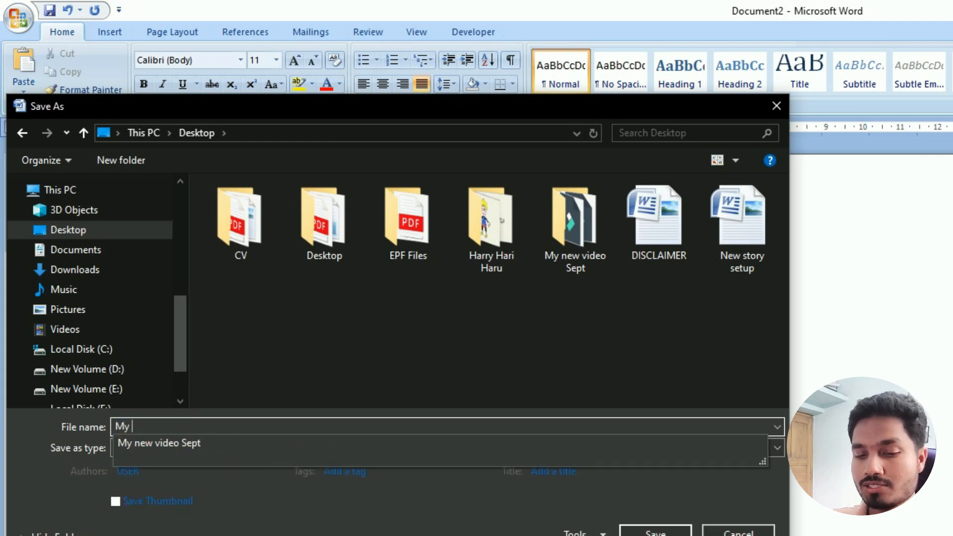
pyautogui.write(' firs')
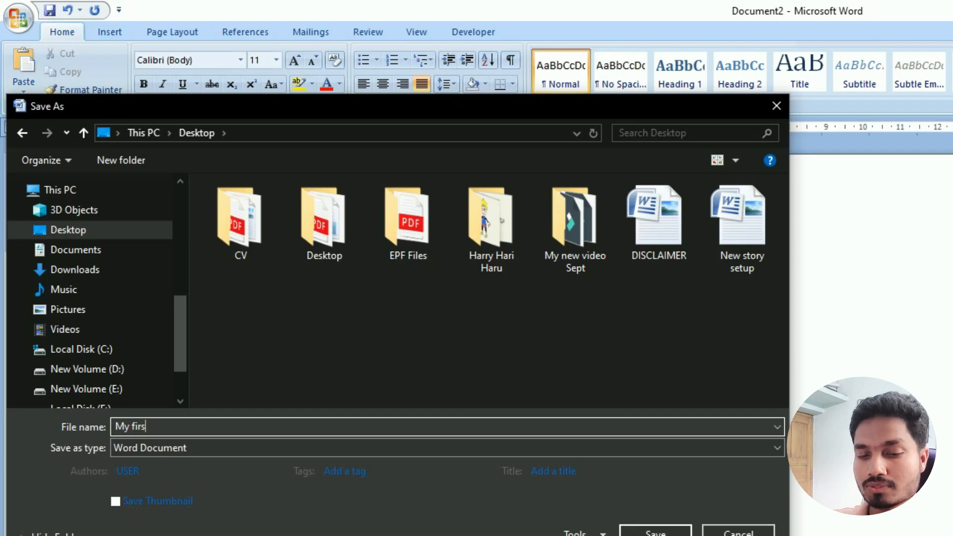
pyautogui.write('t M')
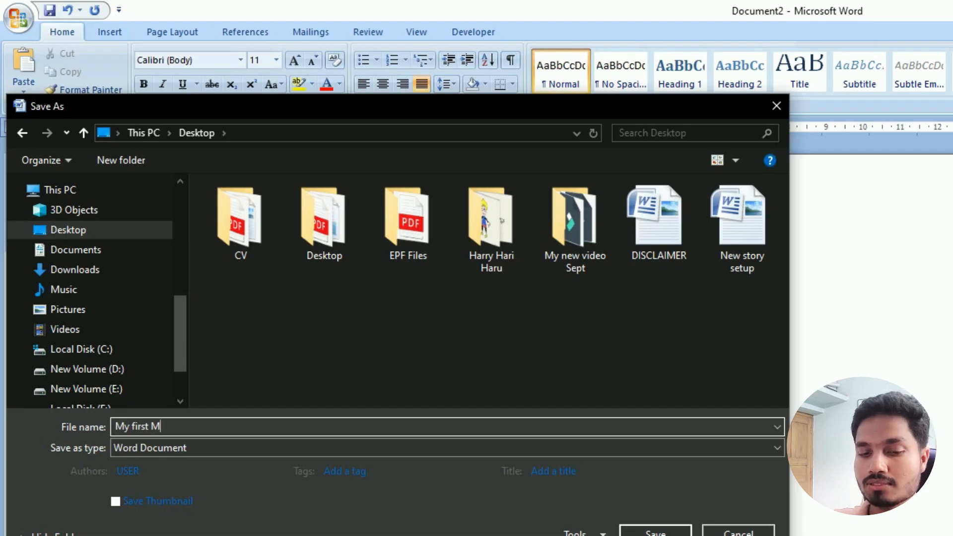
pyautogui.write('S Word ')
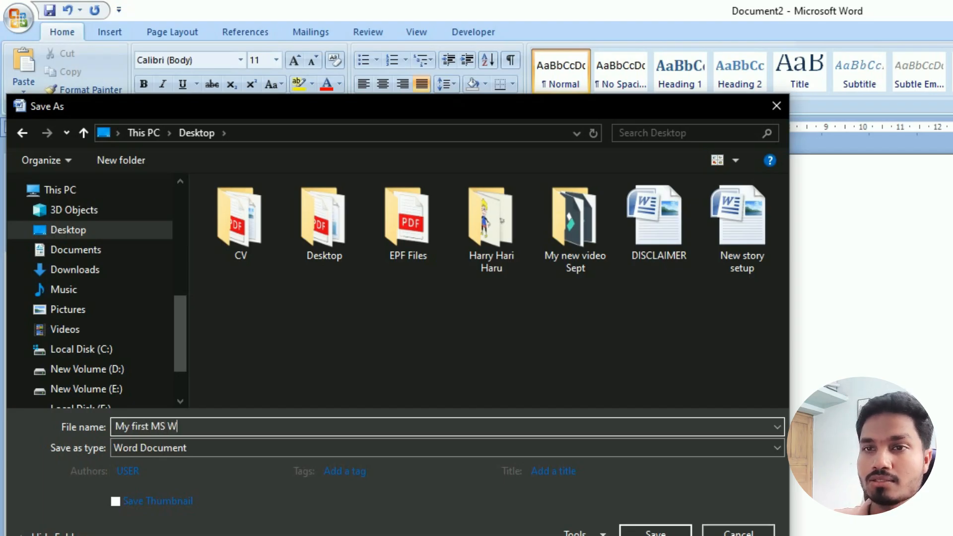
pyautogui.write('file')
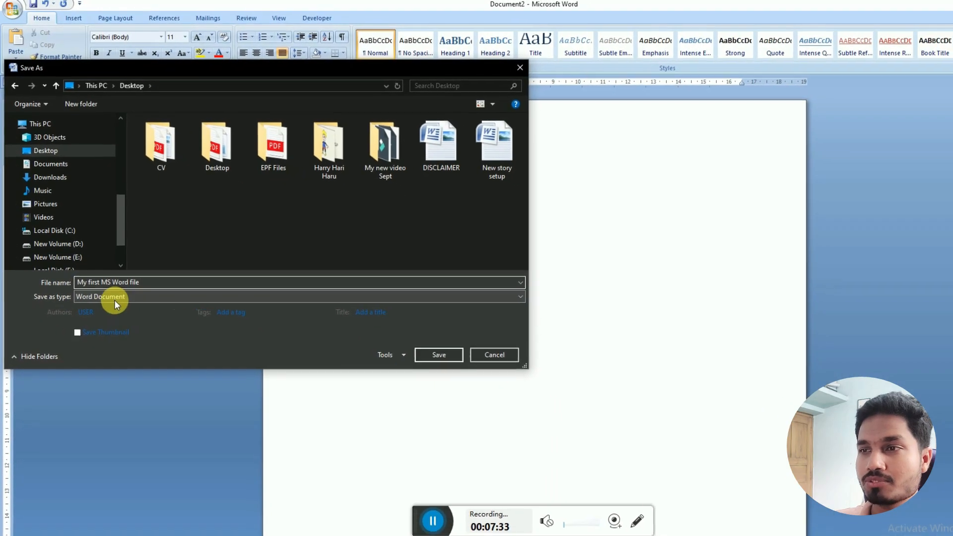
# Save the new document and point out its file name in the title bar with a red annotation arrow
pyautogui.click(438, 355)
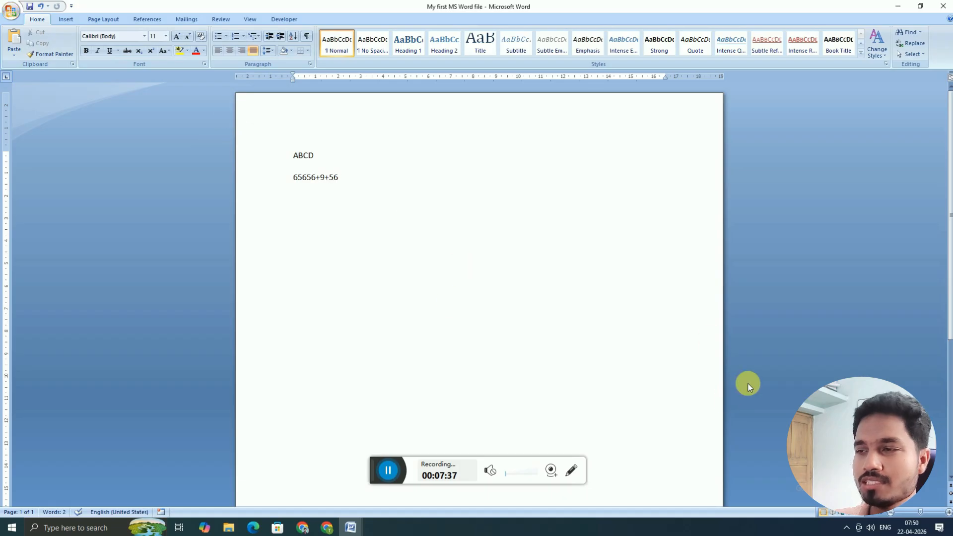
pyautogui.click(571, 470)
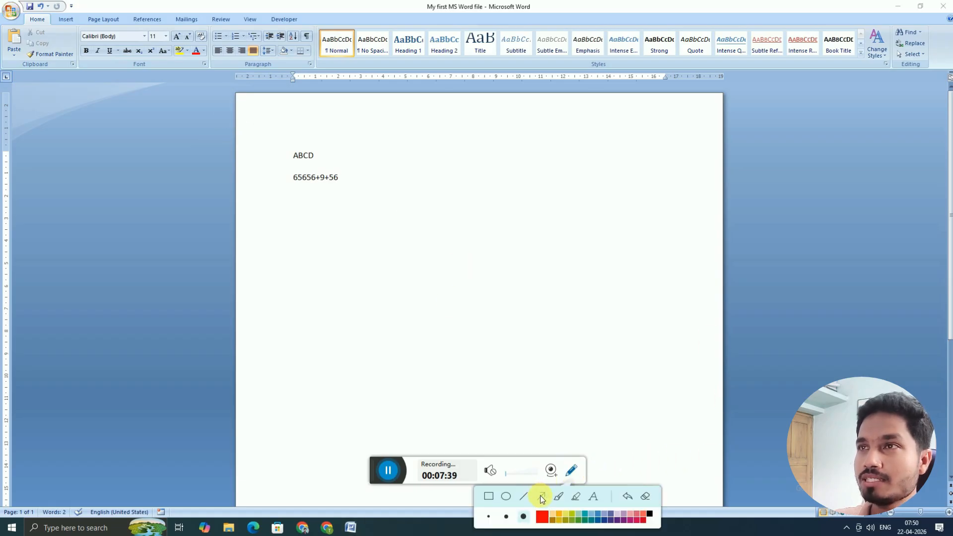
pyautogui.click(309, 118)
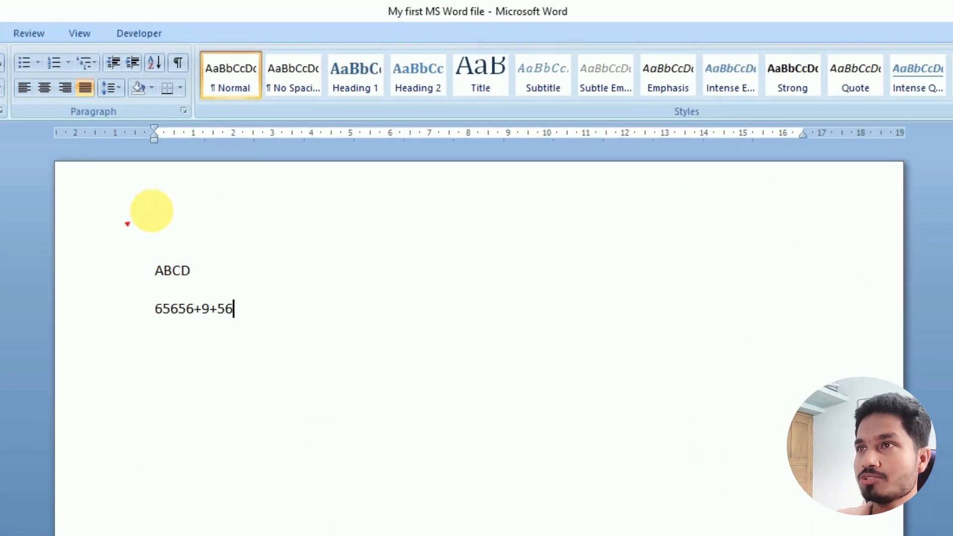
pyautogui.moveTo(127, 223)
pyautogui.mouseDown()
pyautogui.moveTo(389, 32)
pyautogui.moveTo(384, 24)
pyautogui.mouseUp()
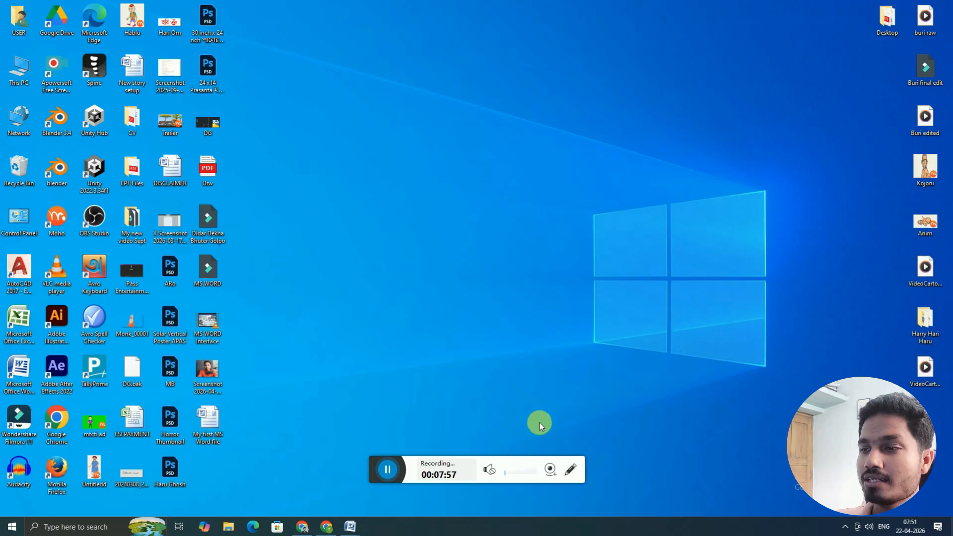
# Mark the "My first MS Word file" icon on the desktop with a red rectangle, erase it and put the drawing tools away
pyautogui.click(570, 470)
pyautogui.click(488, 495)
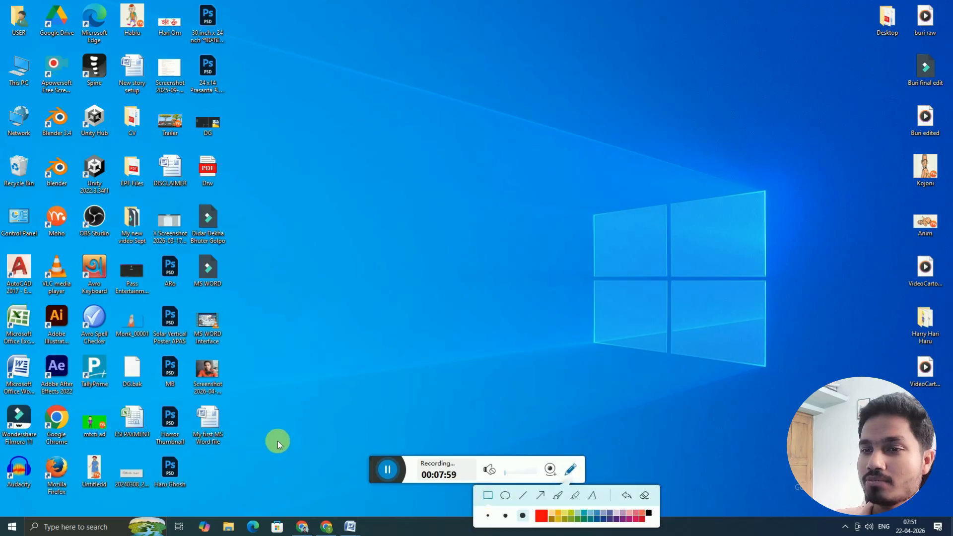
pyautogui.moveTo(187, 399); pyautogui.dragTo(234, 454)
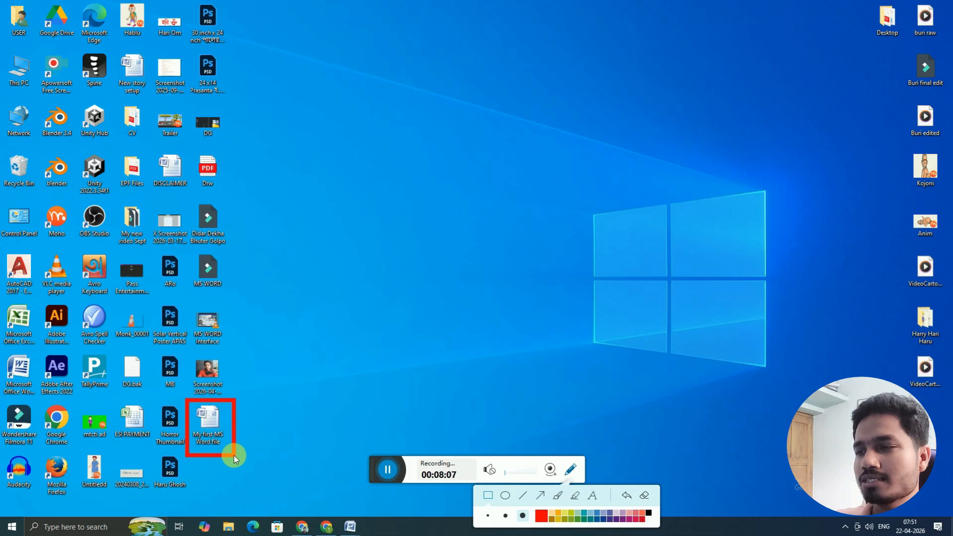
pyautogui.click(643, 497)
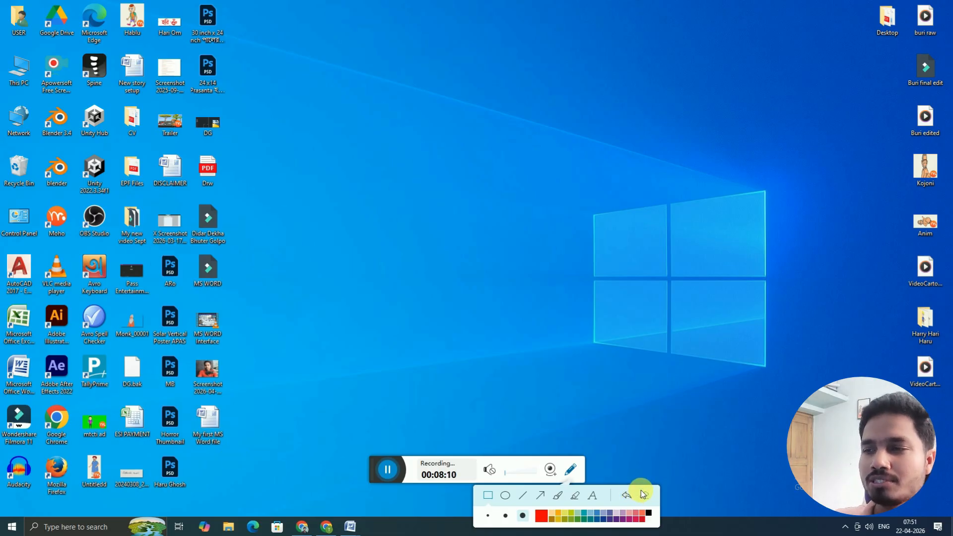
pyautogui.click(569, 472)
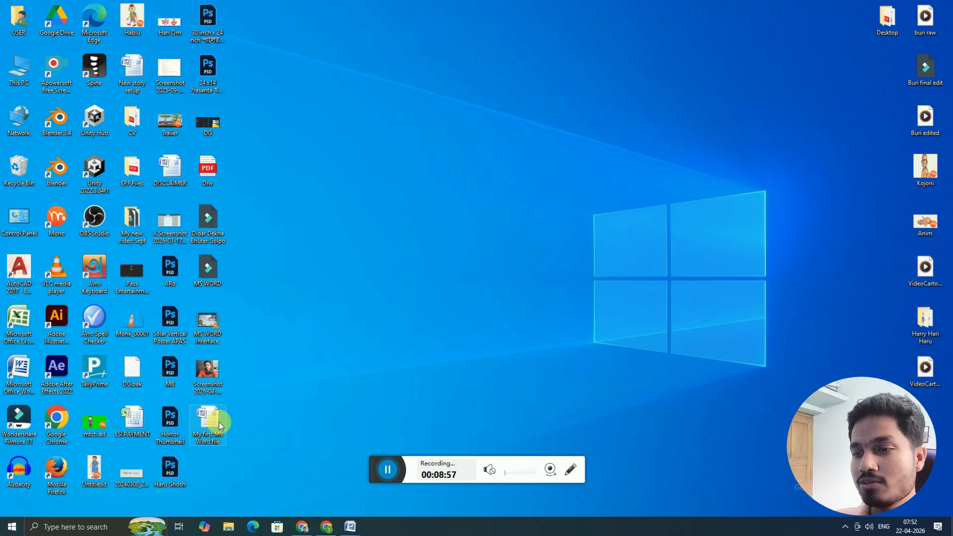
# Switch to Document1 and highlight "Save" and "Save as" in yellow in the second list item
pyautogui.moveTo(354, 531)
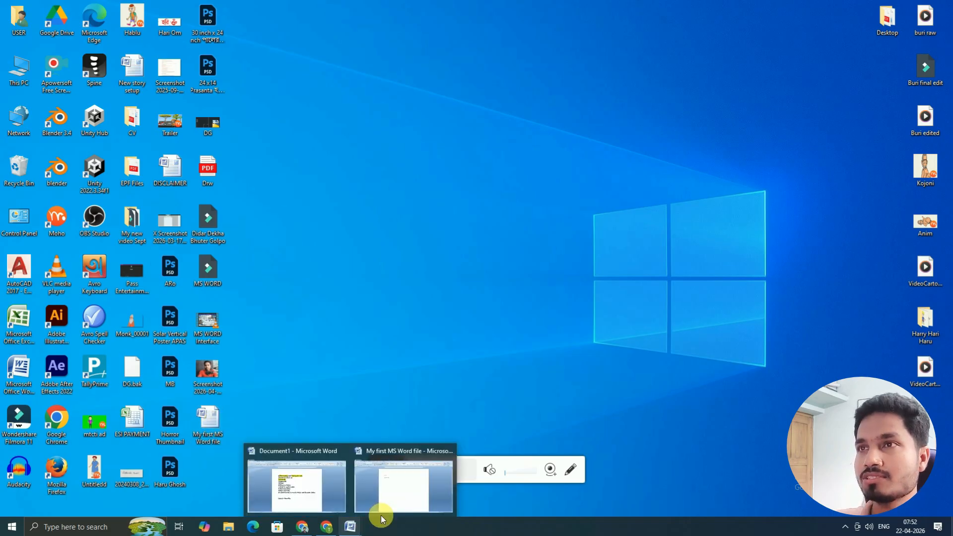
pyautogui.click(397, 503)
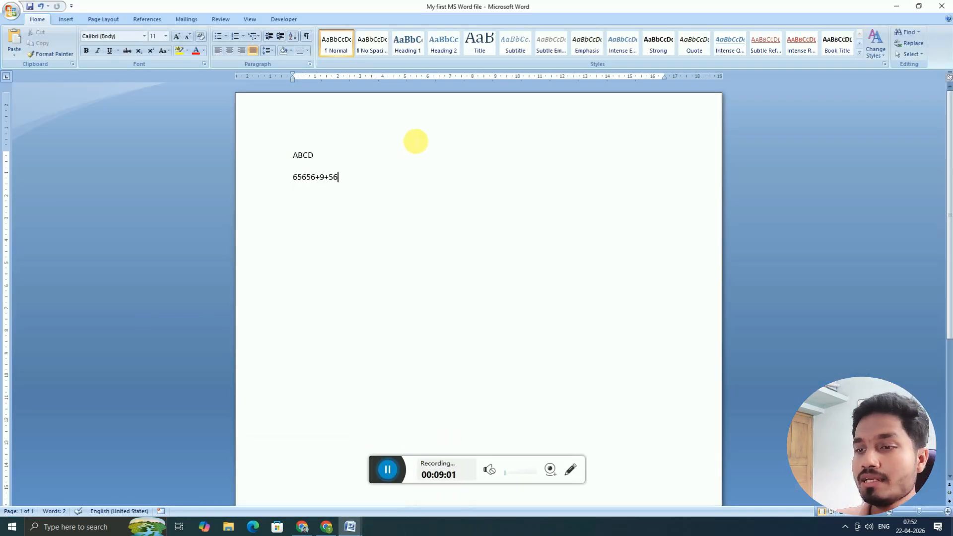
pyautogui.moveTo(351, 527)
pyautogui.click(319, 484)
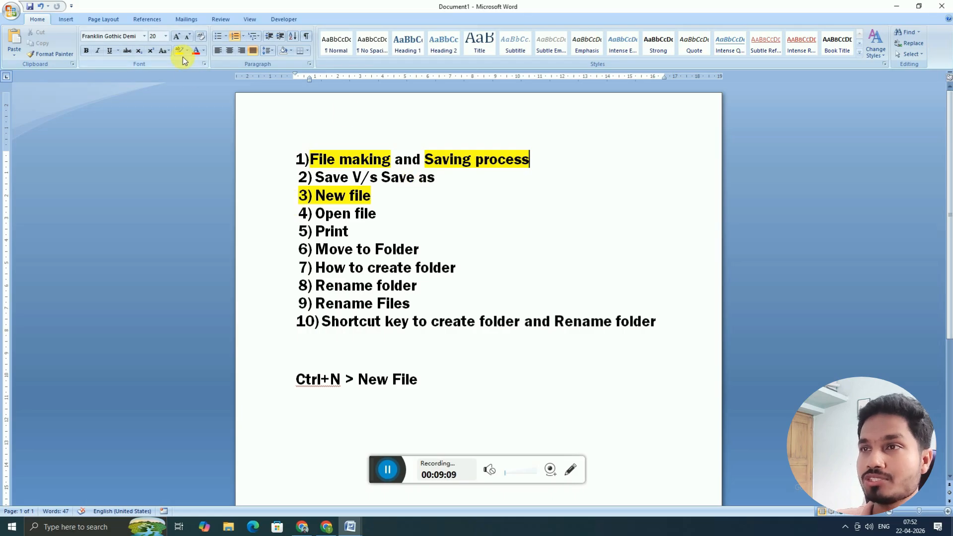
pyautogui.moveTo(381, 177); pyautogui.dragTo(434, 177)
pyautogui.click(391, 177)
pyautogui.click(179, 50)
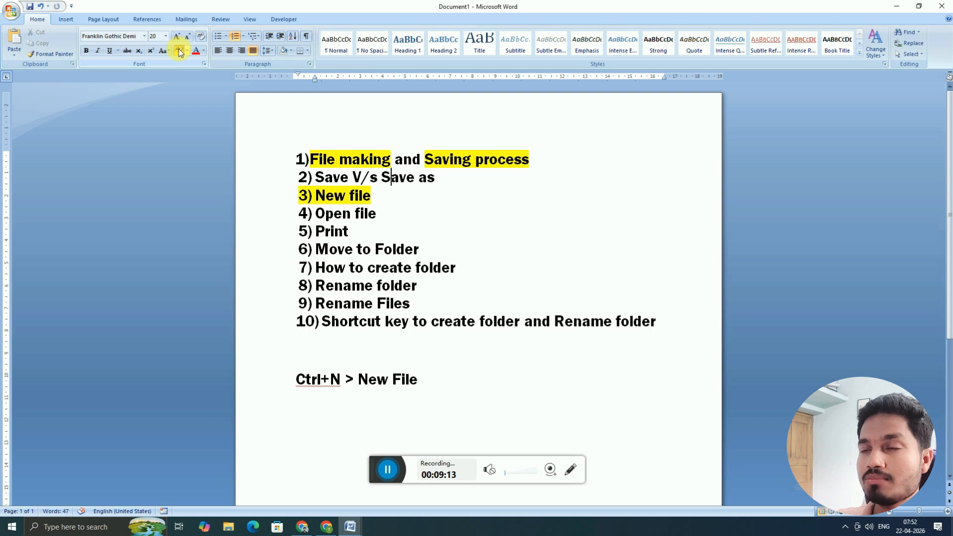
pyautogui.moveTo(325, 179); pyautogui.dragTo(437, 177)
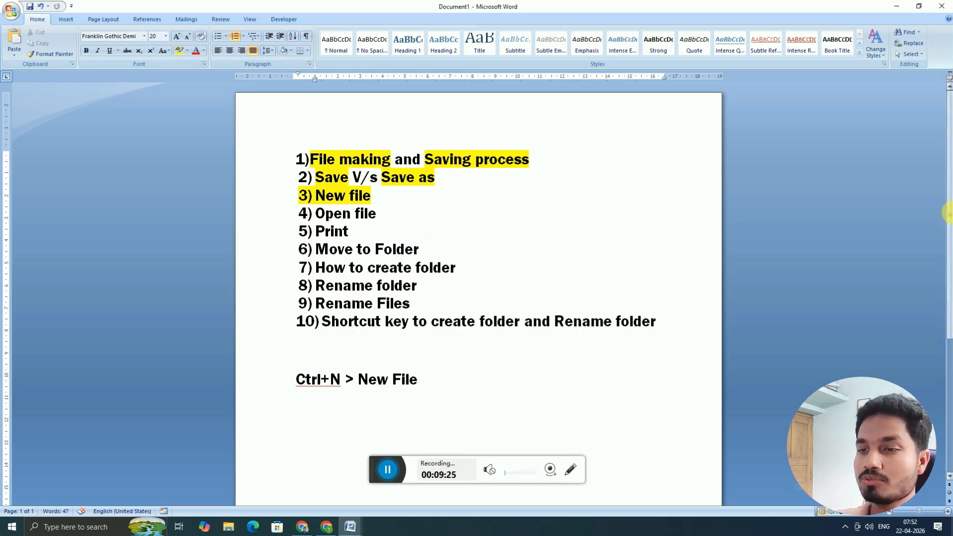
# Add the line "Ojfdjfop ljkglfdkglp" below the existing text in "My first MS Word file" and save the document
pyautogui.moveTo(351, 526)
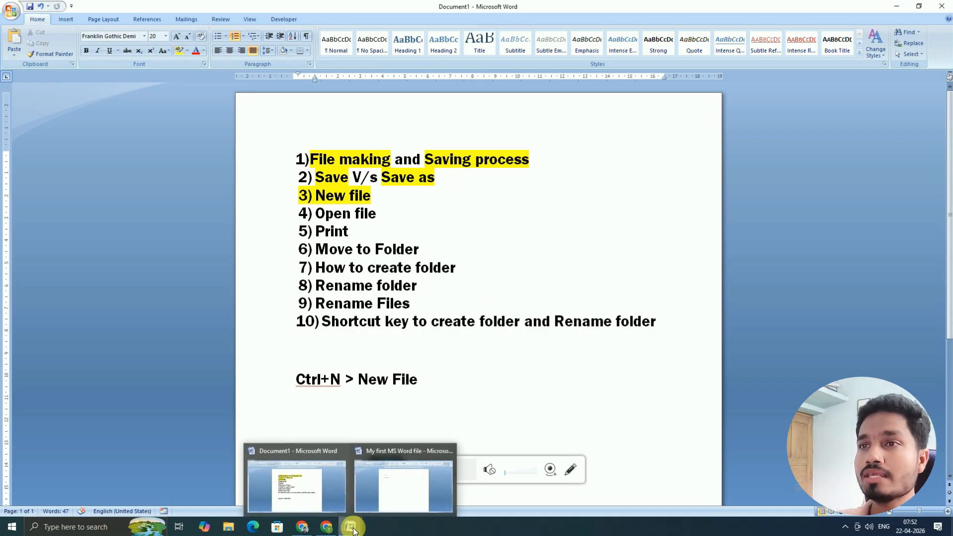
pyautogui.click(400, 484)
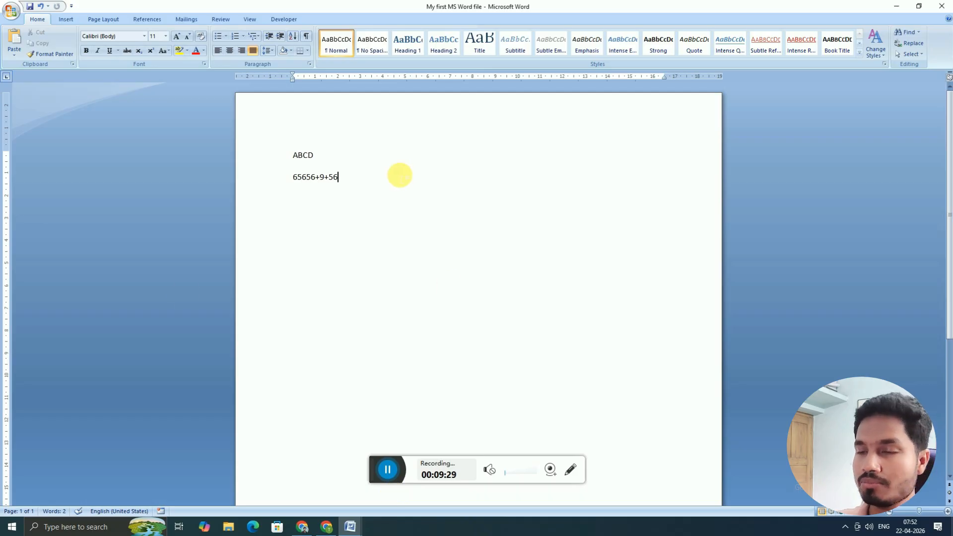
pyautogui.press('Return')
pyautogui.write('ojfdjfop ljkglfdkglp')
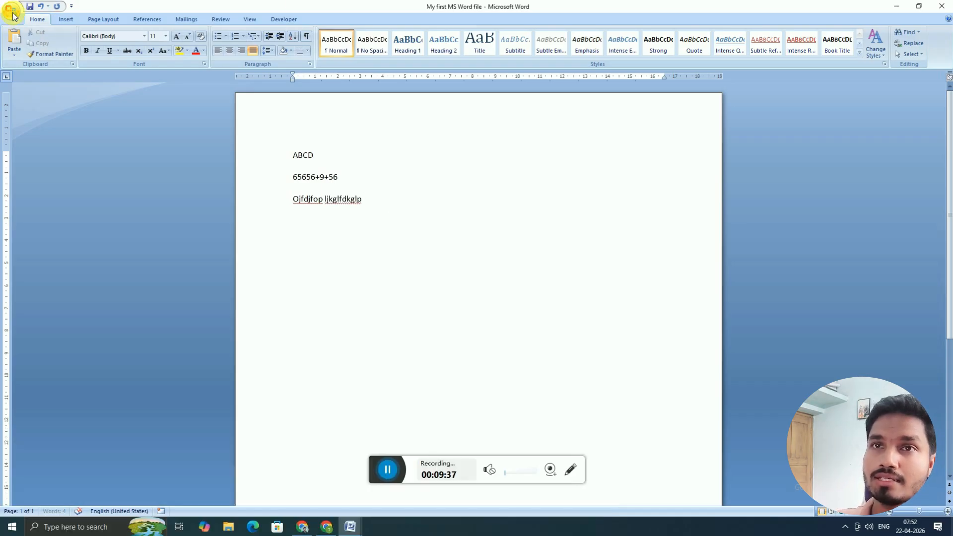
pyautogui.click(12, 15)
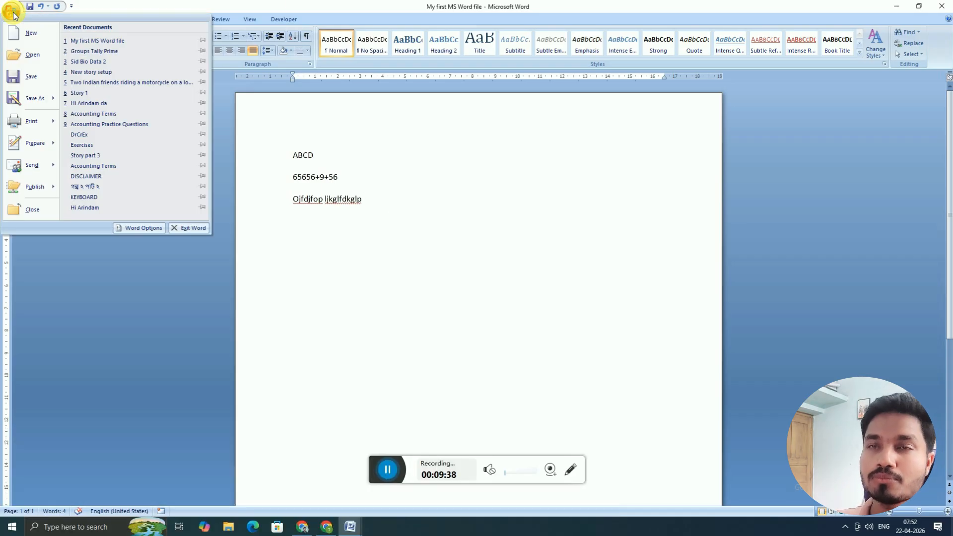
pyautogui.click(31, 76)
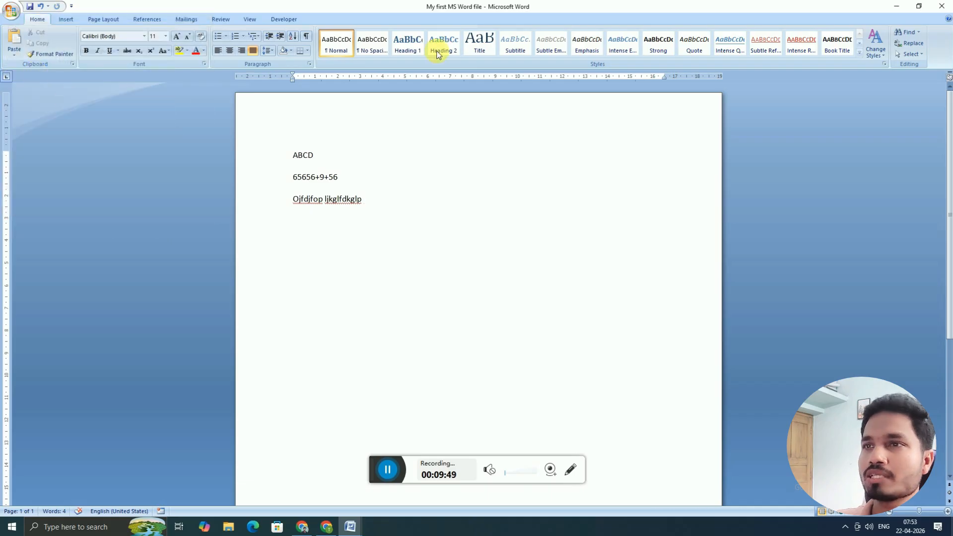
# Close "My first MS Word file", minimize Document1 and reopen the saved file from the desktop
pyautogui.click(942, 6)
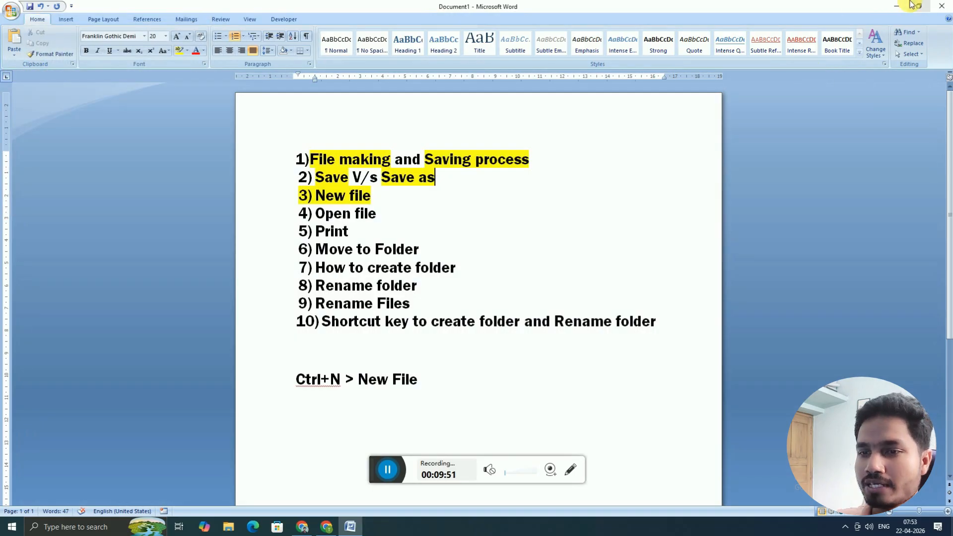
pyautogui.click(895, 6)
pyautogui.doubleClick(213, 463)
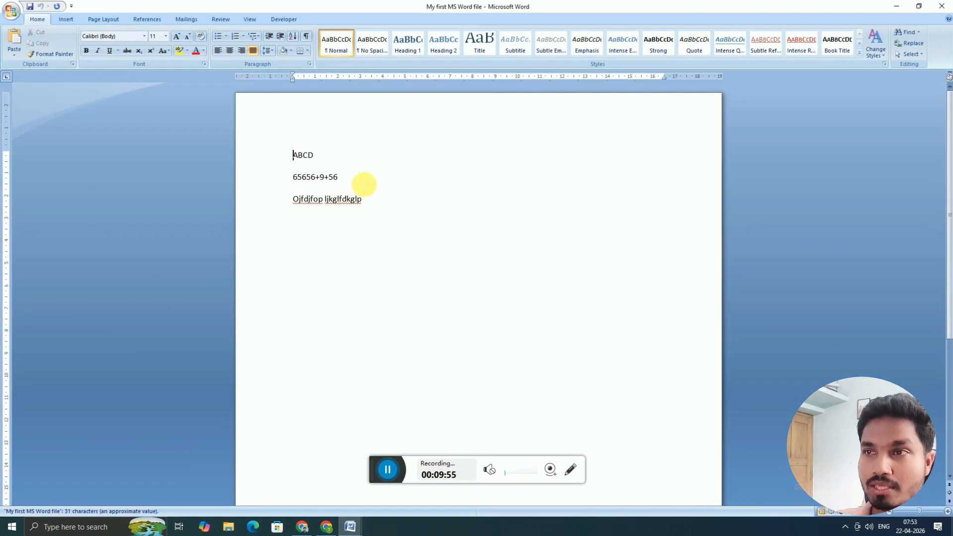
# Append "ABCD" to the third line and add "1234" and "]FL[P+959+7+69+/46316" on two new lines
pyautogui.click(383, 205)
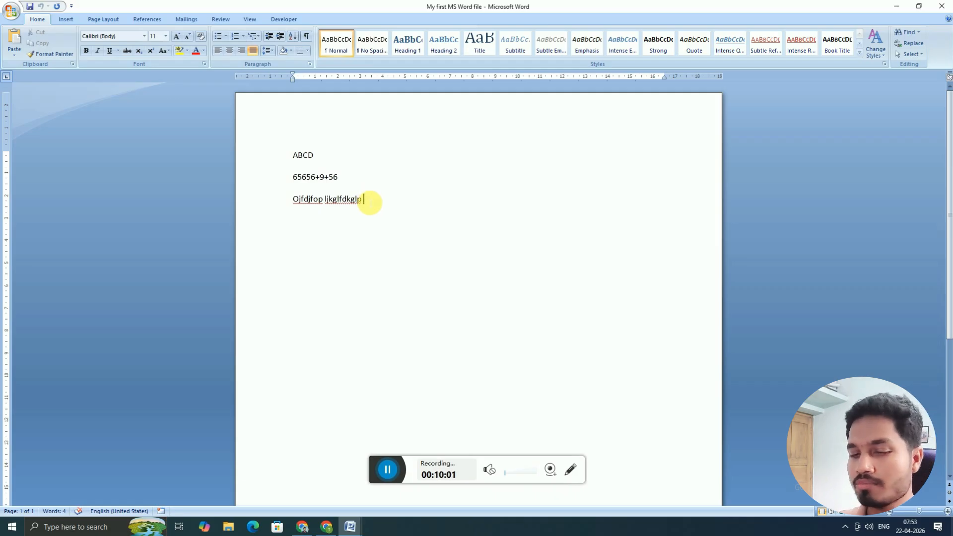
pyautogui.write('ABCD')
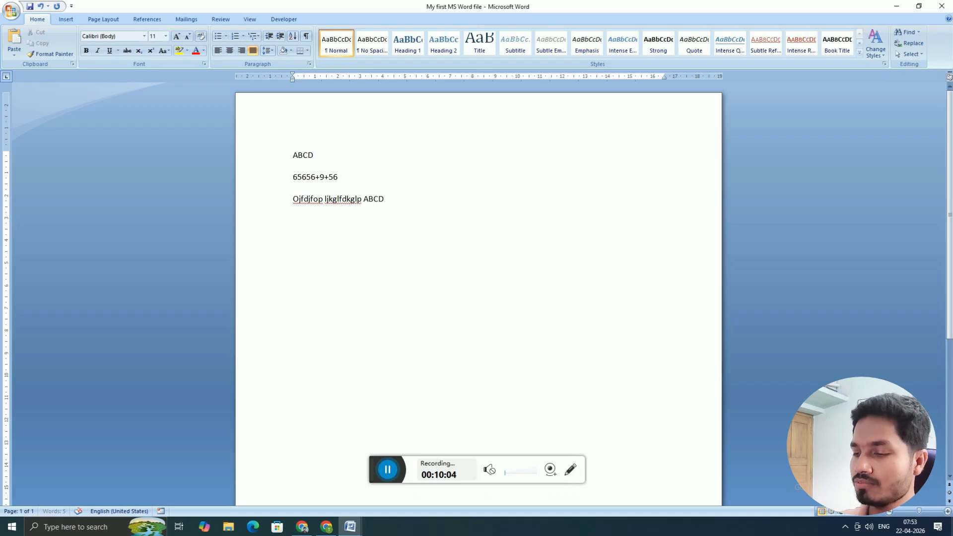
pyautogui.press('Return')
pyautogui.write('1234')
pyautogui.press('Return')
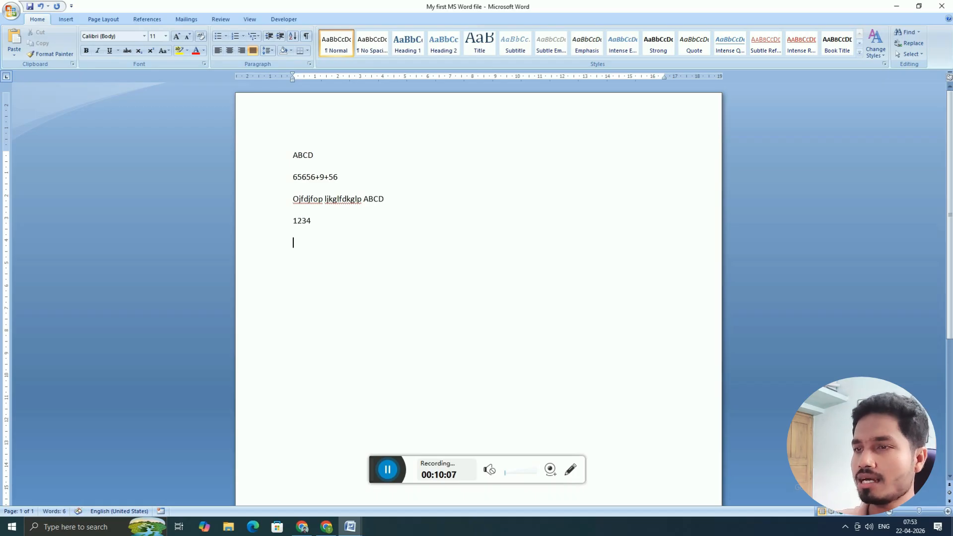
pyautogui.write(']FL[P+959+7+69+/46316')
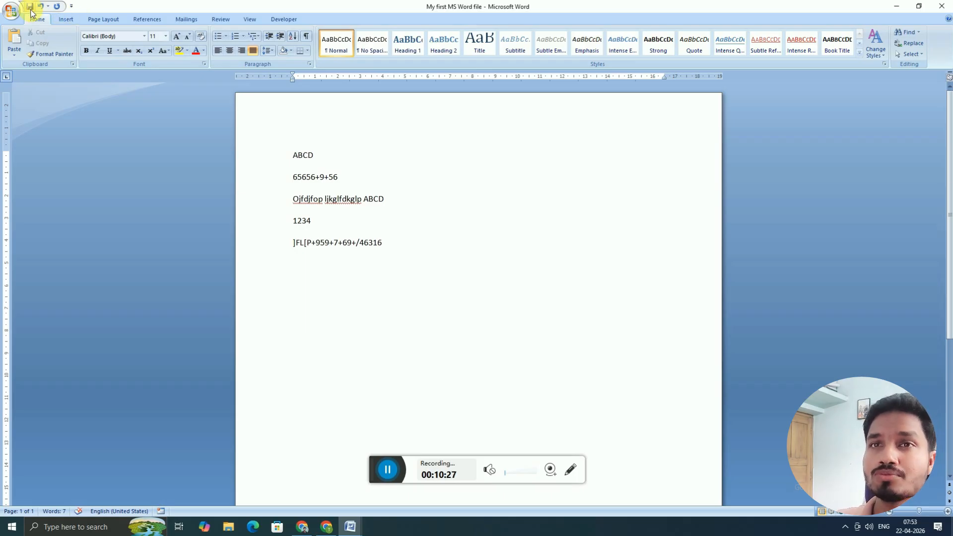
# Use Save As to save the document to the Desktop under the same name, "My first MS Word file"
pyautogui.click(12, 11)
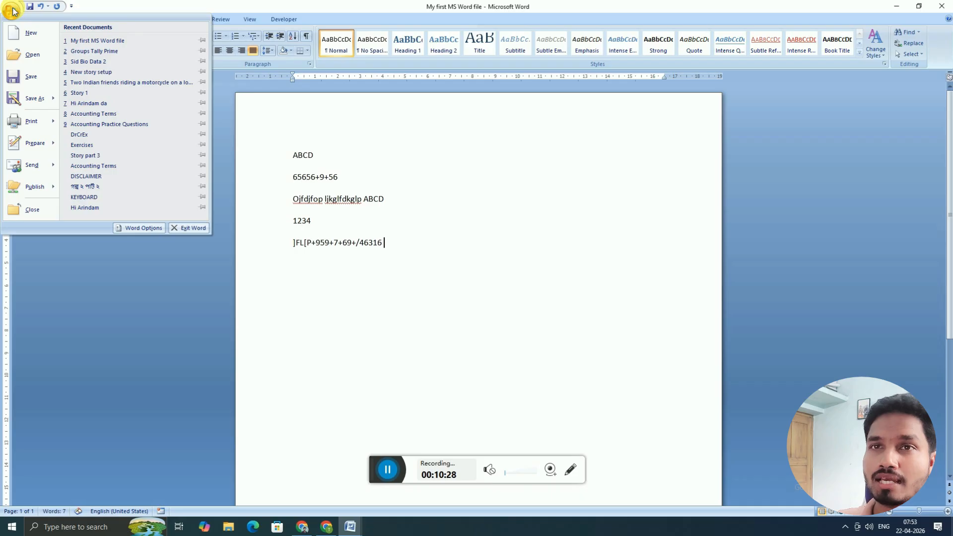
pyautogui.click(41, 102)
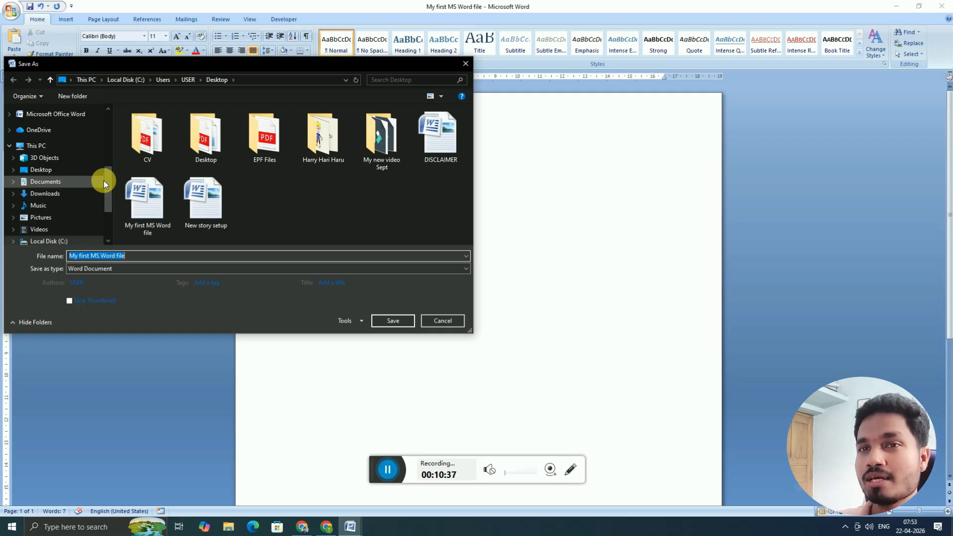
pyautogui.click(140, 261)
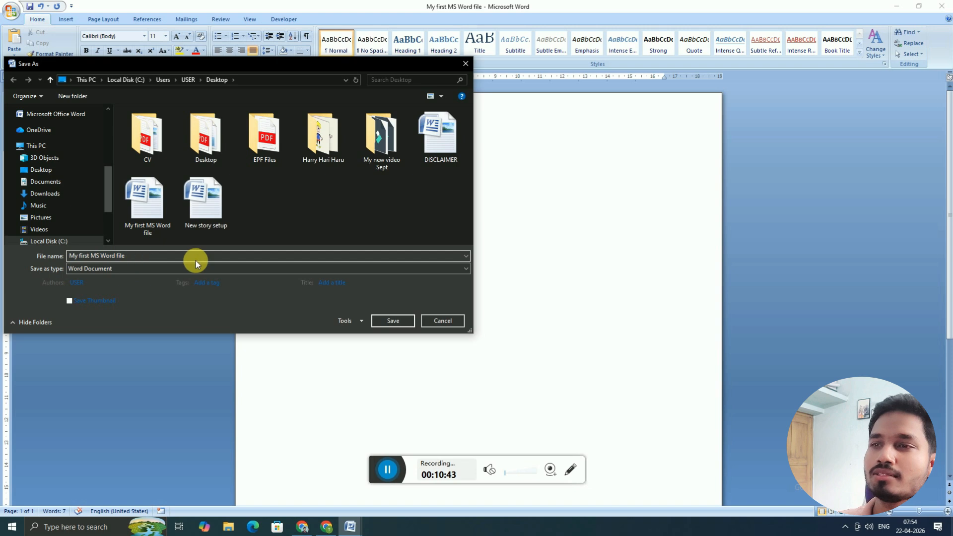
pyautogui.click(393, 321)
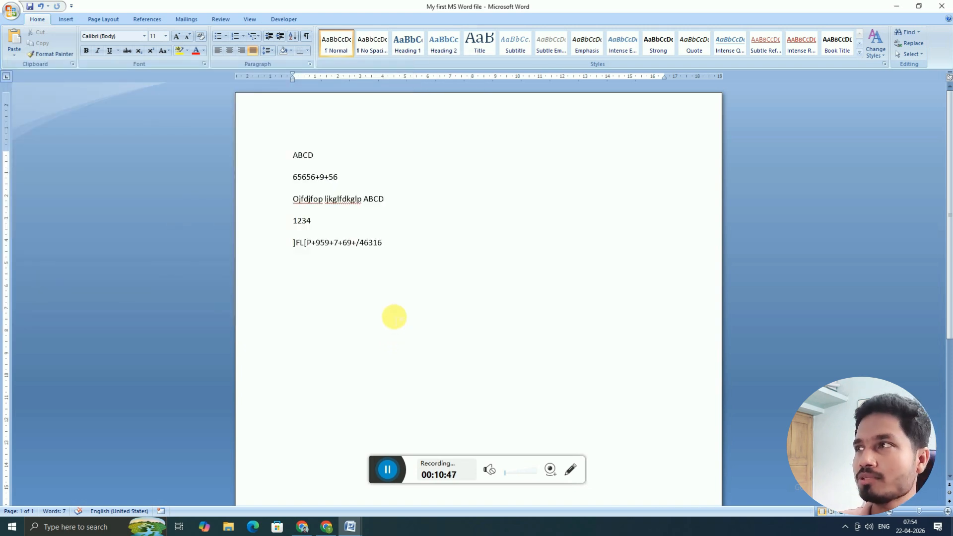
# Minimize both Word documents and open "My first MS Word file" from the desktop to check its contents
pyautogui.click(894, 6)
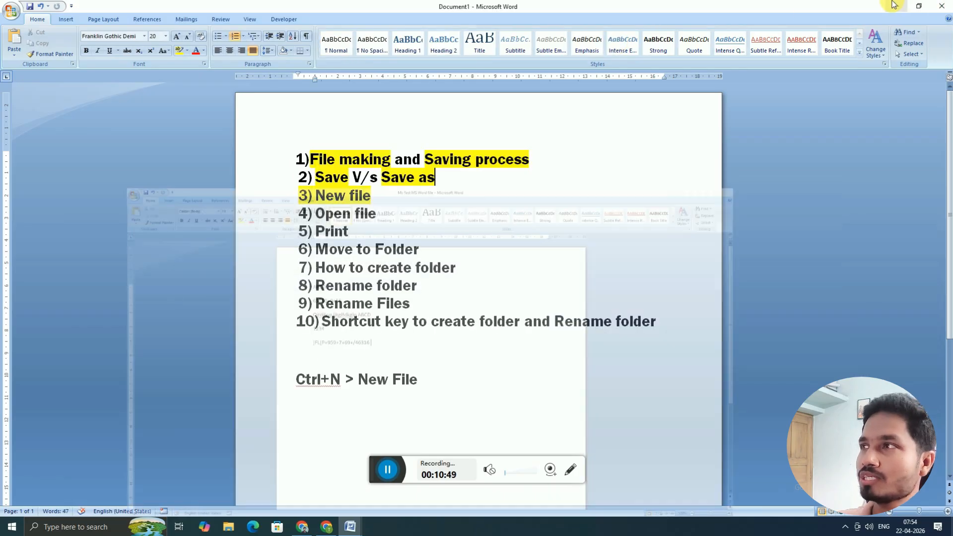
pyautogui.click(895, 6)
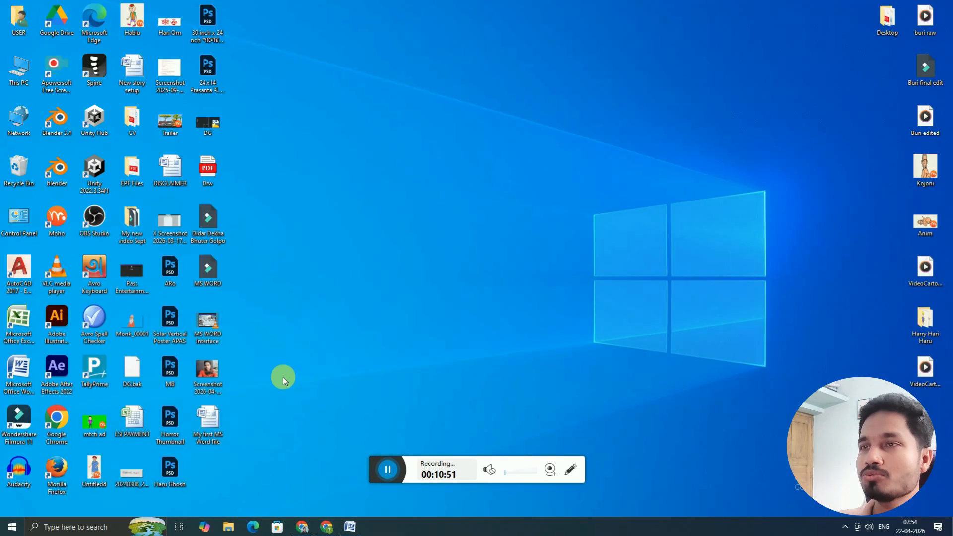
pyautogui.doubleClick(212, 424)
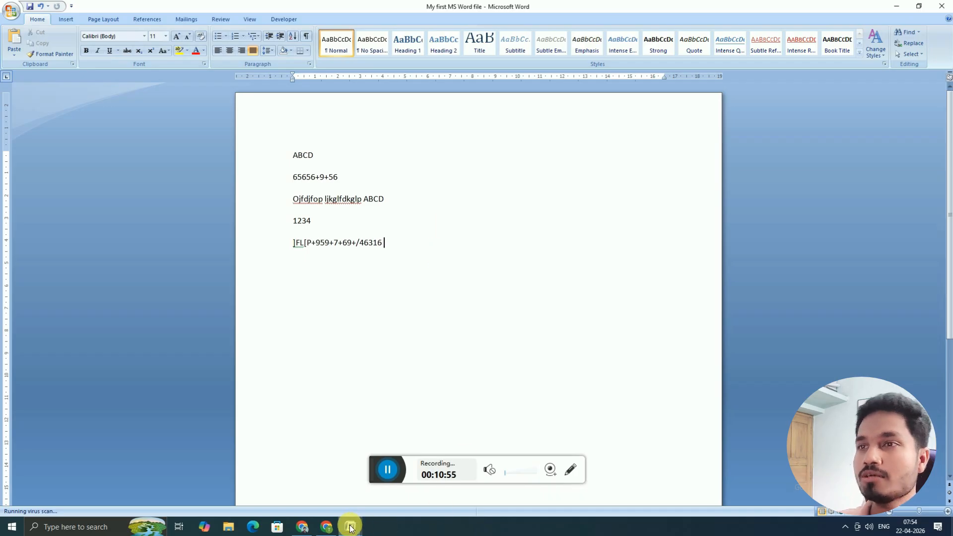
pyautogui.moveTo(350, 527)
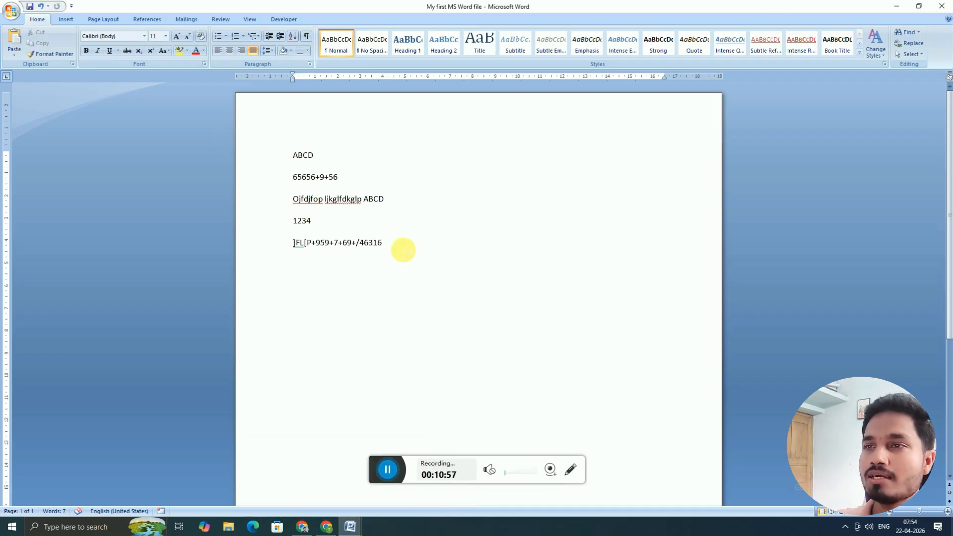
# Delete the last two lines of text and shorten the third line to "Ojfdjfop ljkglfdkg"
pyautogui.click(406, 245)
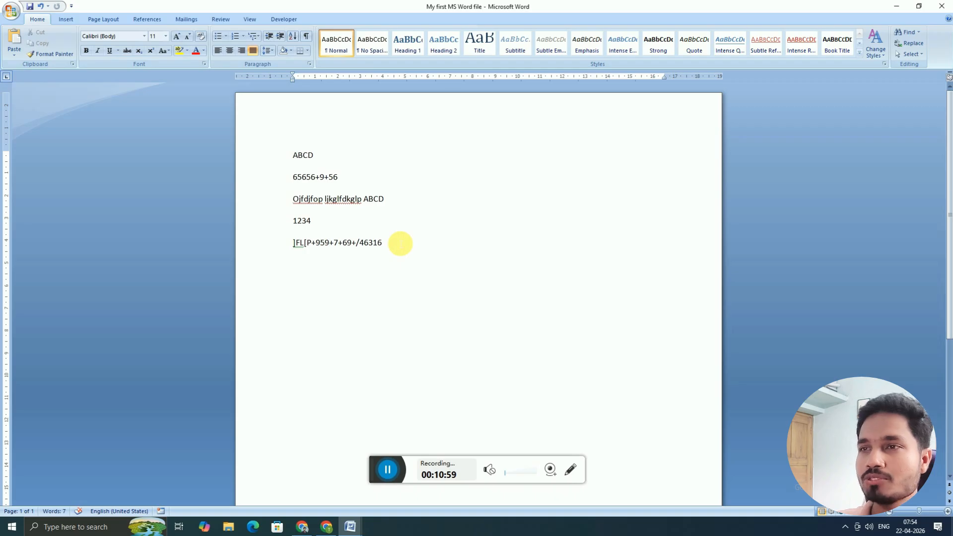
pyautogui.moveTo(399, 242); pyautogui.dragTo(298, 215)
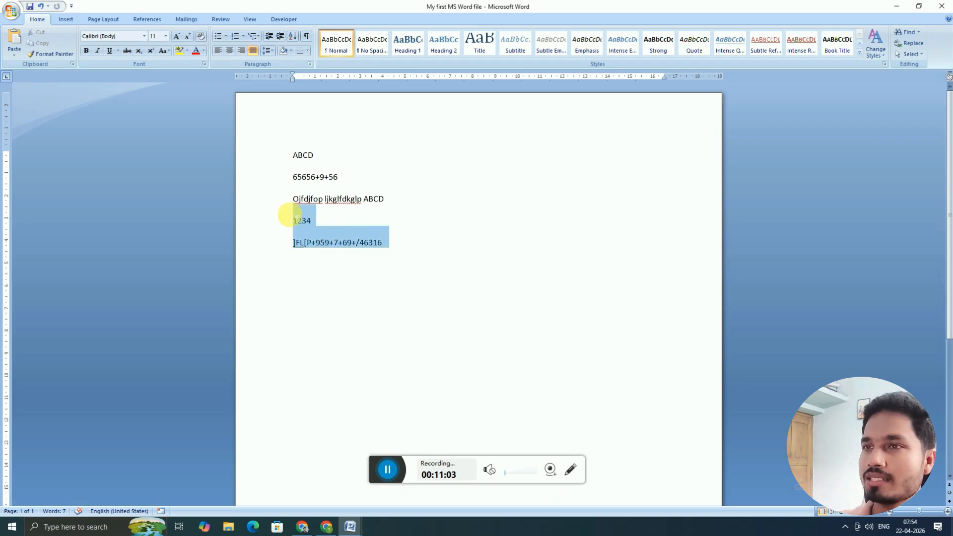
pyautogui.press('Delete')
pyautogui.press('BackSpace')
pyautogui.press('BackSpace')
pyautogui.press('BackSpace')
pyautogui.press('BackSpace')
pyautogui.press('BackSpace')
pyautogui.press('BackSpace')
pyautogui.press('BackSpace')
pyautogui.press('BackSpace')
pyautogui.press('BackSpace')
pyautogui.press('BackSpace')
pyautogui.press('BackSpace')
pyautogui.press('BackSpace')
pyautogui.press('BackSpace')
pyautogui.press('BackSpace')
pyautogui.press('BackSpace')
pyautogui.press('BackSpace')
pyautogui.press('BackSpace')
pyautogui.press('BackSpace')
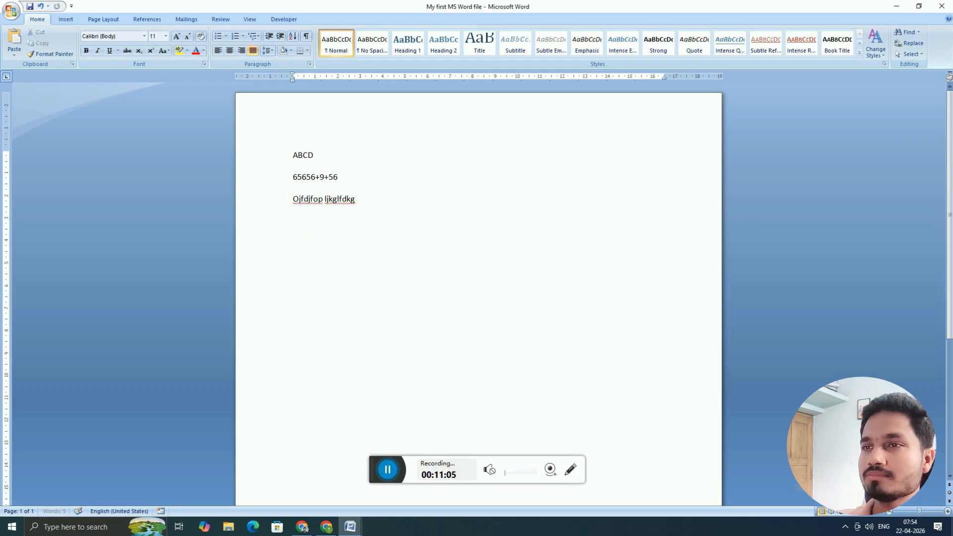
# Delete the whole third line and remove "+56" from the end of the second line
pyautogui.press('BackSpace')
pyautogui.press('BackSpace')
pyautogui.press('BackSpace')
pyautogui.press('BackSpace')
pyautogui.press('BackSpace')
pyautogui.press('BackSpace')
pyautogui.press('BackSpace')
pyautogui.press('BackSpace')
pyautogui.press('BackSpace')
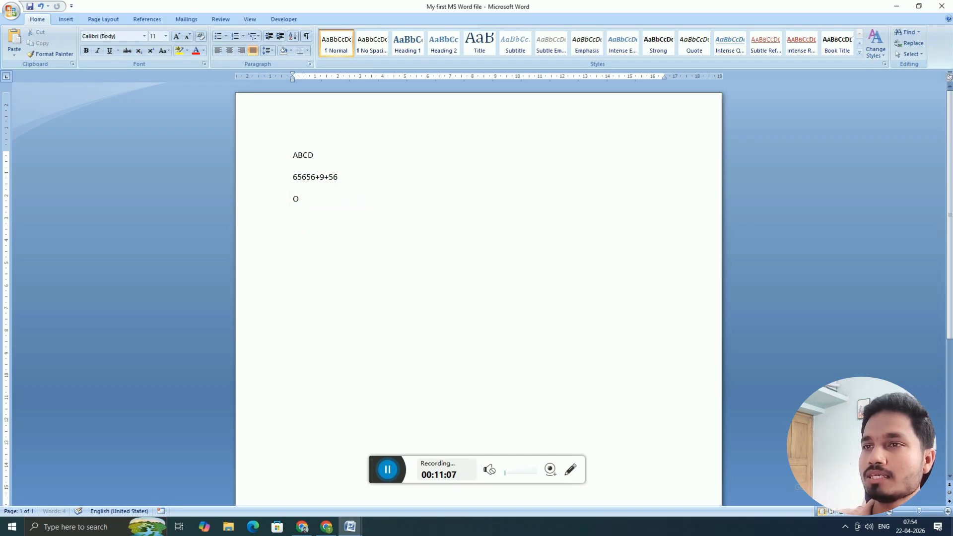
pyautogui.press('BackSpace')
pyautogui.press('BackSpace')
pyautogui.press('BackSpace')
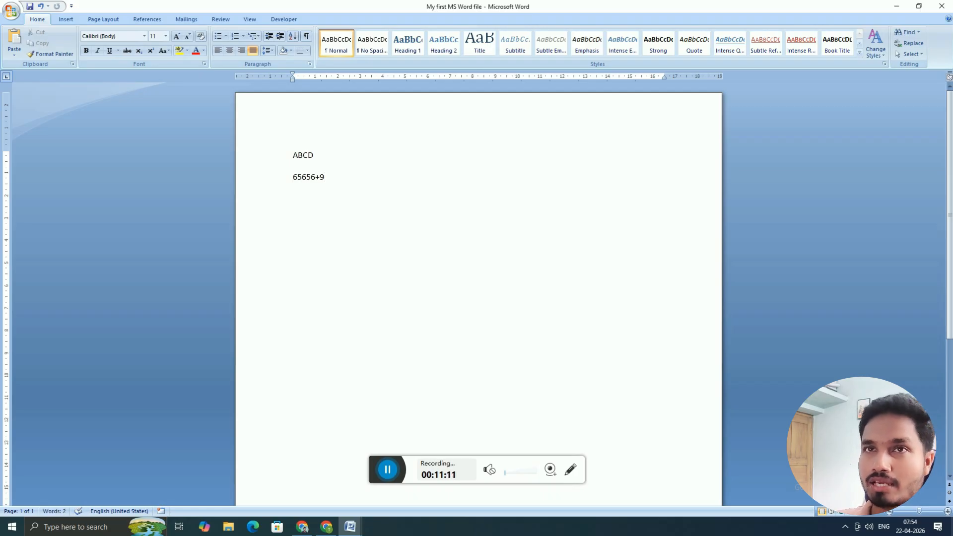
# Use Save As to save a copy to the Desktop under the new name "My 2nd MS Word file"
pyautogui.click(10, 10)
pyautogui.click(32, 99)
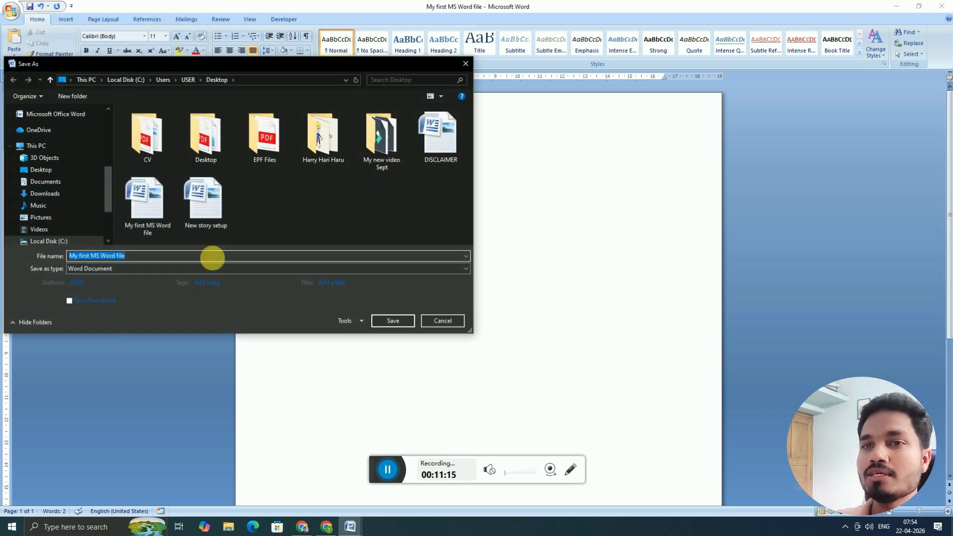
pyautogui.click(143, 261)
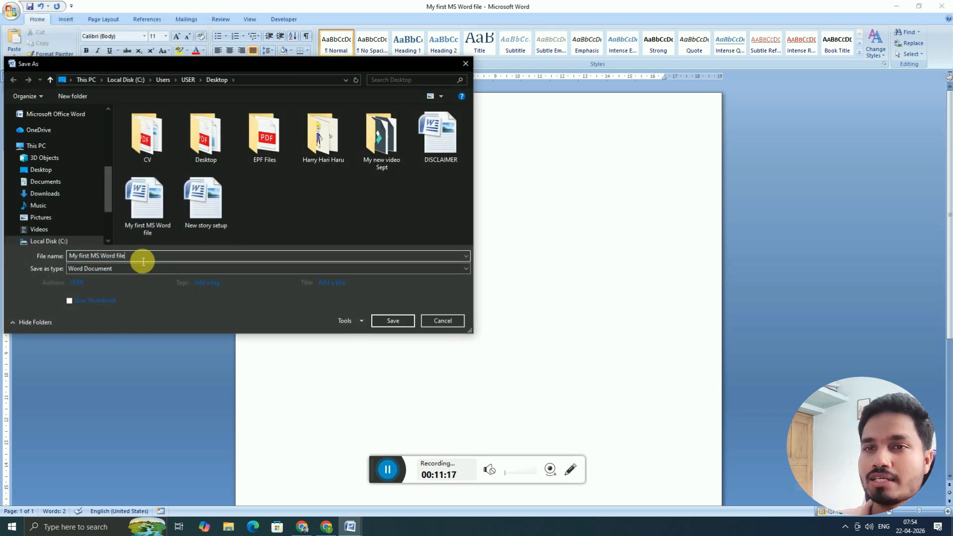
pyautogui.click(88, 256)
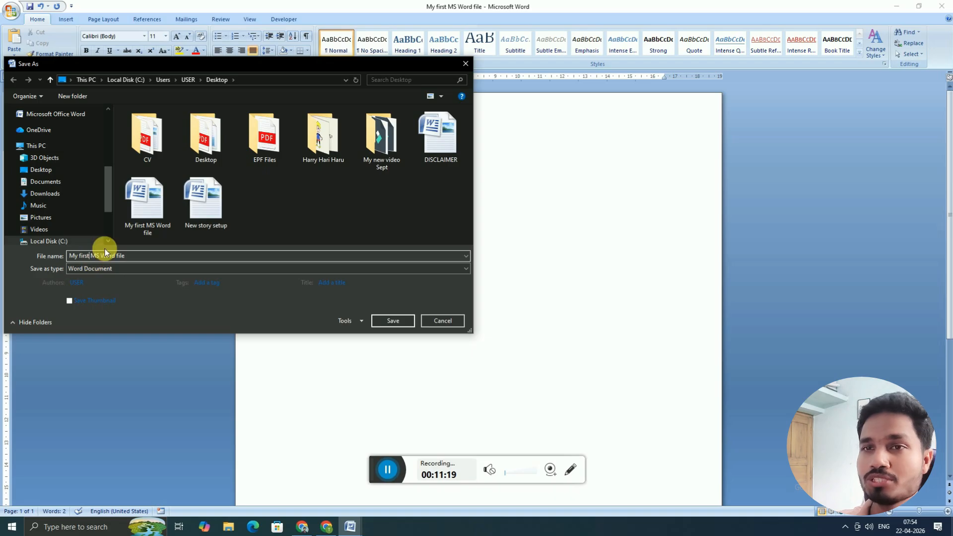
pyautogui.press('BackSpace')
pyautogui.press('BackSpace')
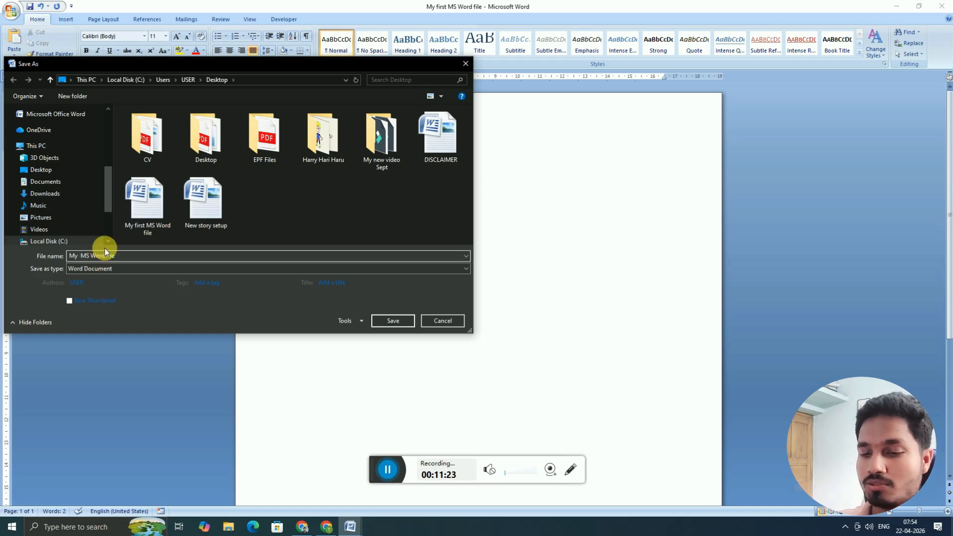
pyautogui.write('SECOND')
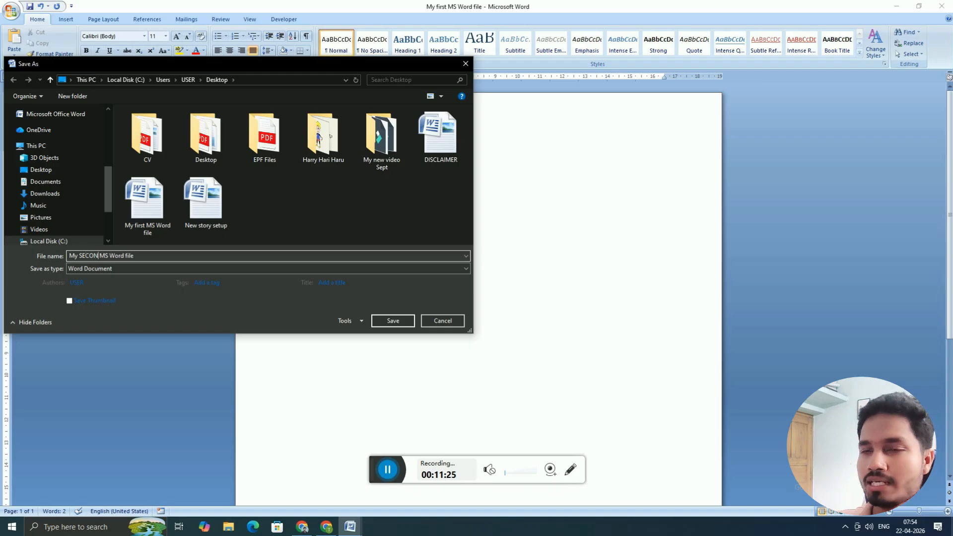
pyautogui.press('BackSpace')
pyautogui.press('BackSpace')
pyautogui.press('BackSpace')
pyautogui.press('BackSpace')
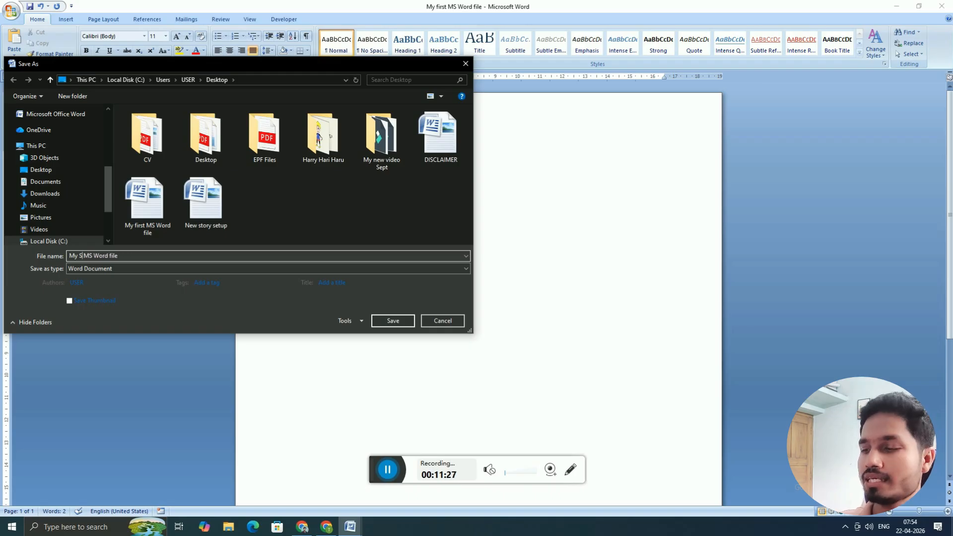
pyautogui.write('2')
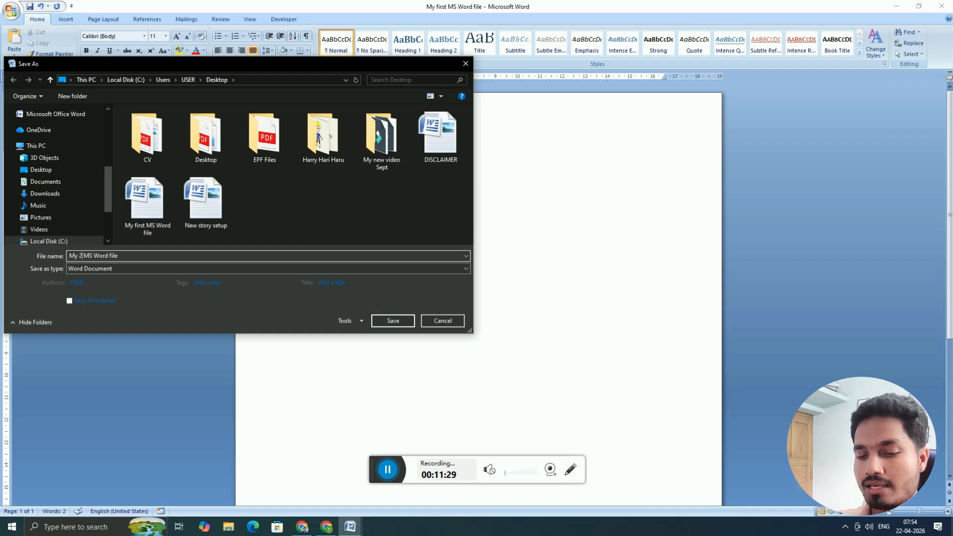
pyautogui.write('nd')
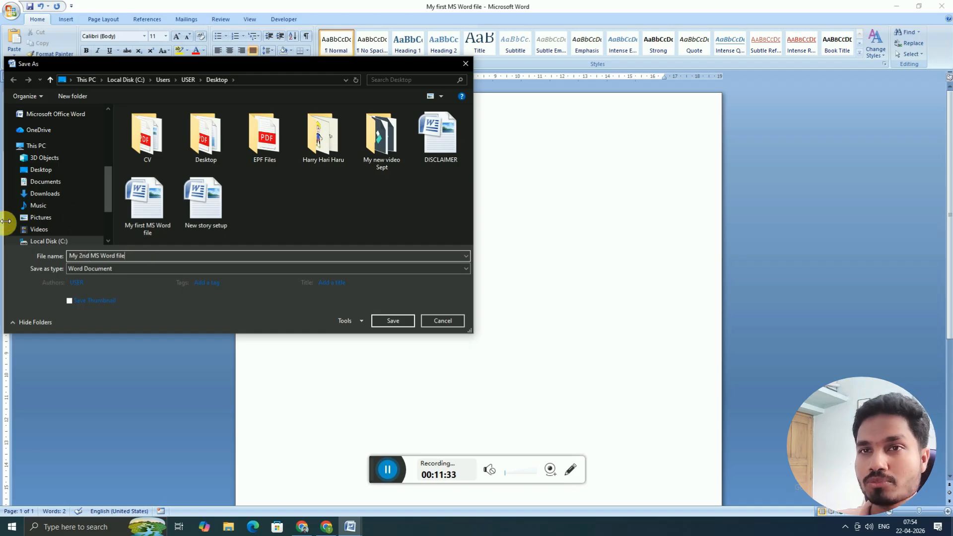
pyautogui.click(65, 169)
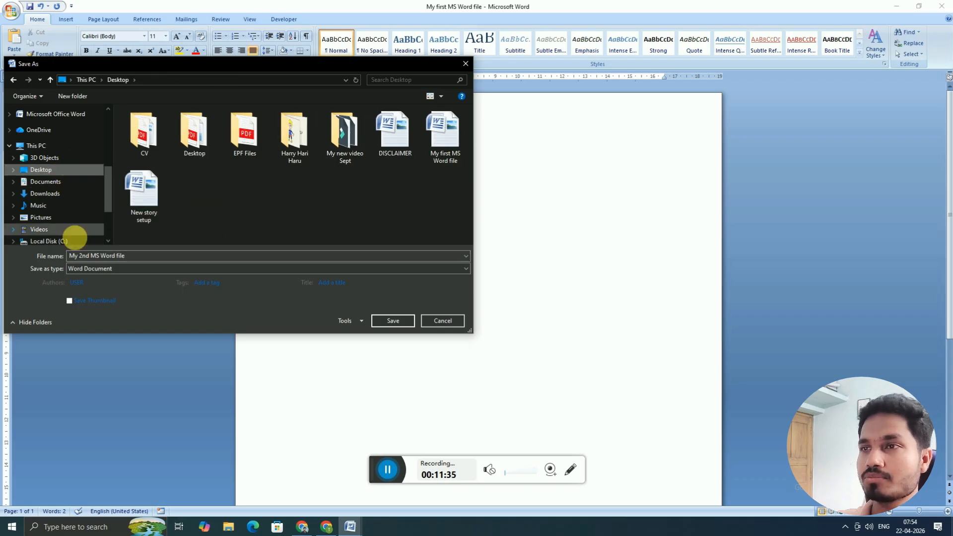
pyautogui.click(394, 320)
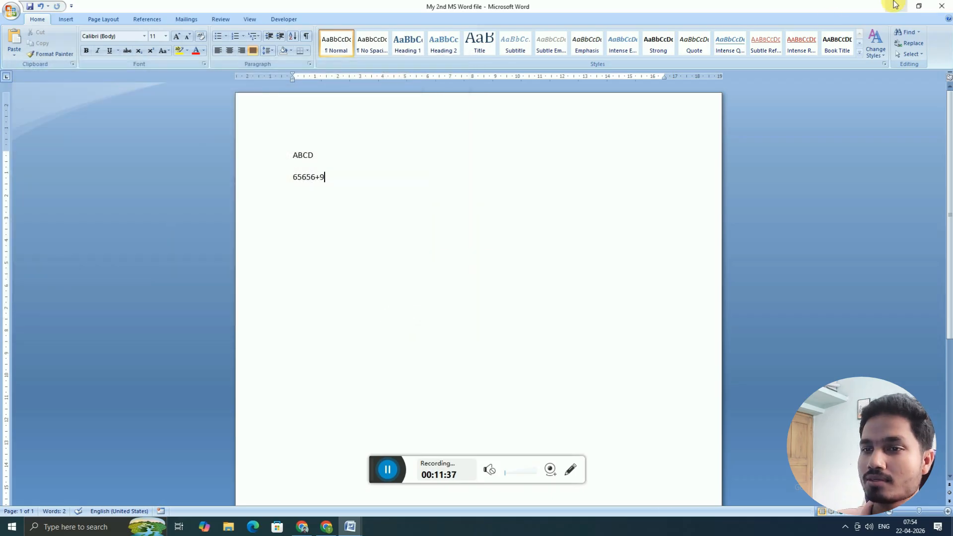
# Minimize the document, outline the two saved Word files on the desktop with a red rectangle, and clear the markup
pyautogui.click(896, 5)
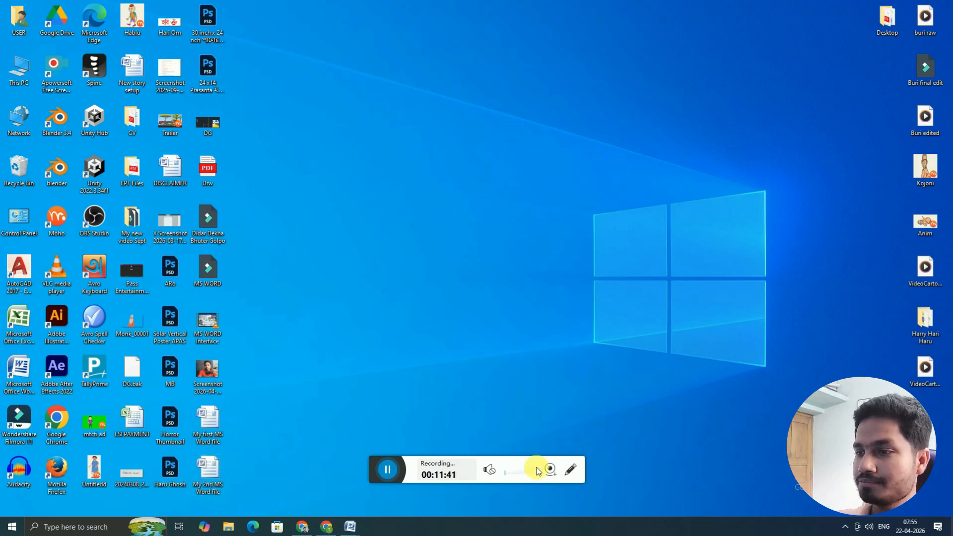
pyautogui.click(570, 469)
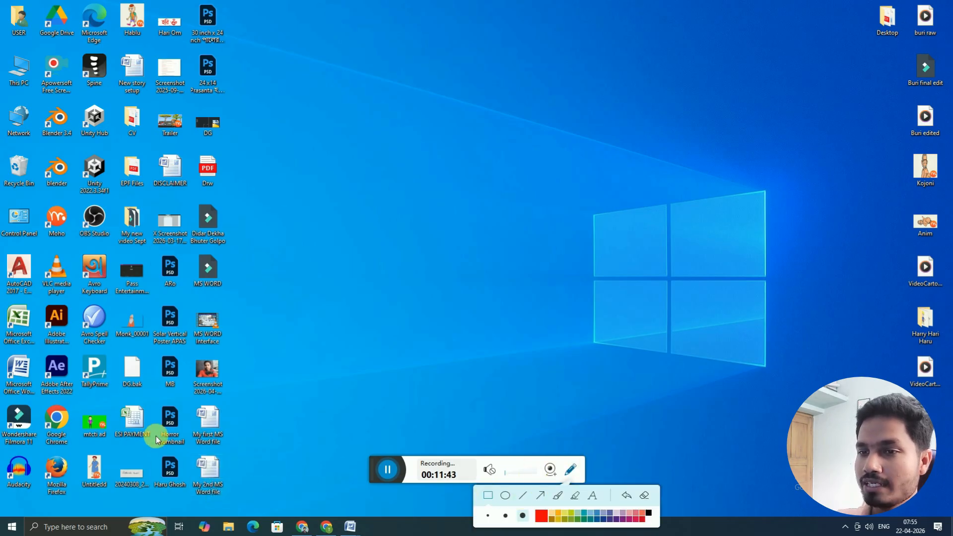
pyautogui.moveTo(191, 398); pyautogui.dragTo(231, 507)
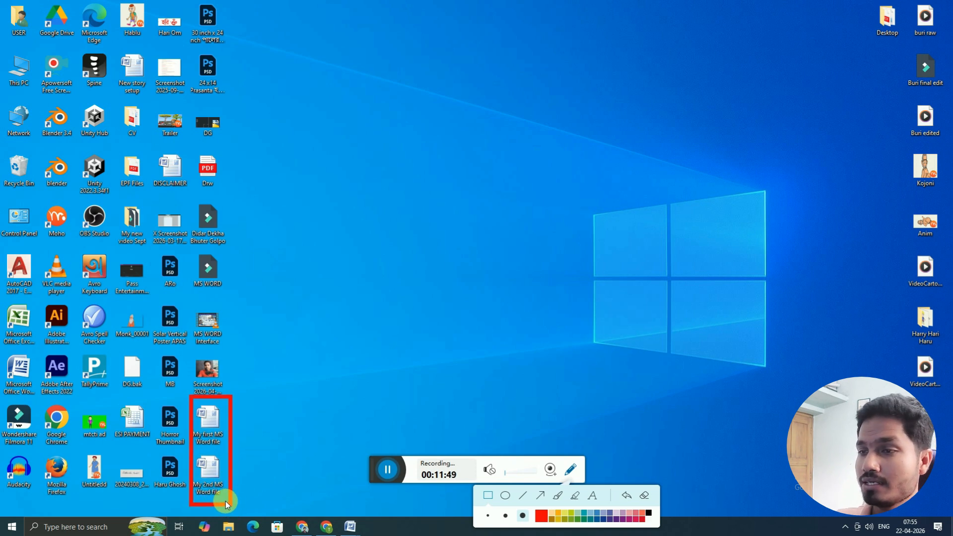
pyautogui.click(645, 494)
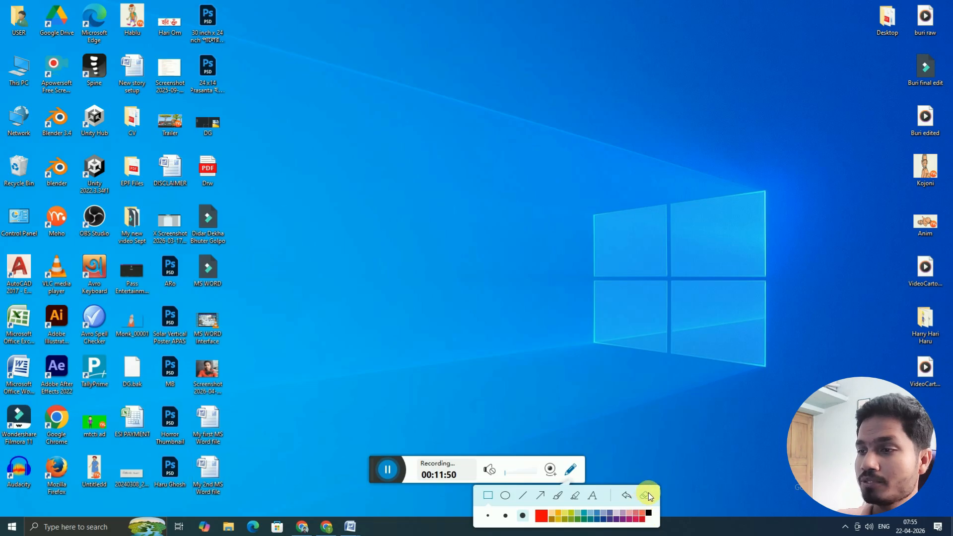
pyautogui.click(571, 469)
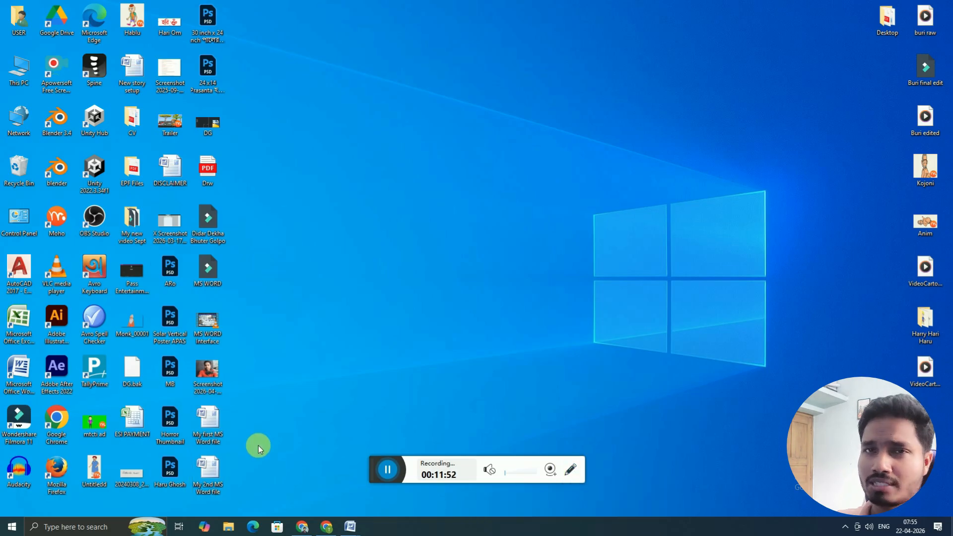
# Open "My first MS Word file" and "My 2nd MS Word file" from the desktop to compare their contents
pyautogui.doubleClick(213, 426)
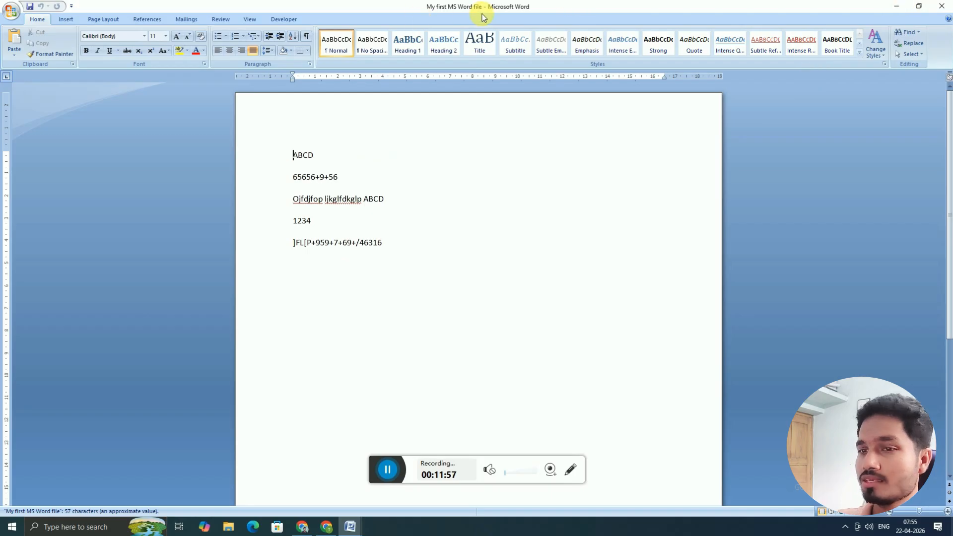
pyautogui.click(896, 6)
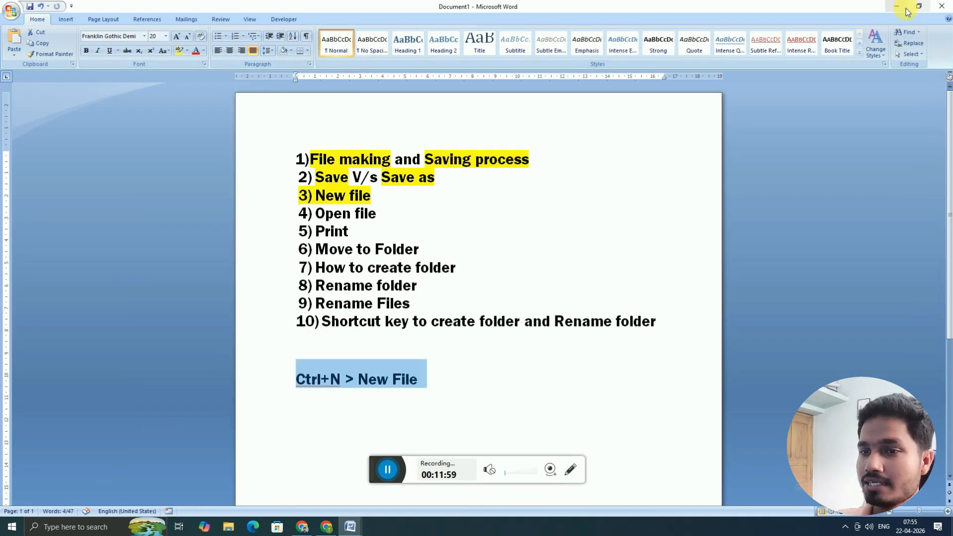
pyautogui.press('super+d')
pyautogui.doubleClick(210, 465)
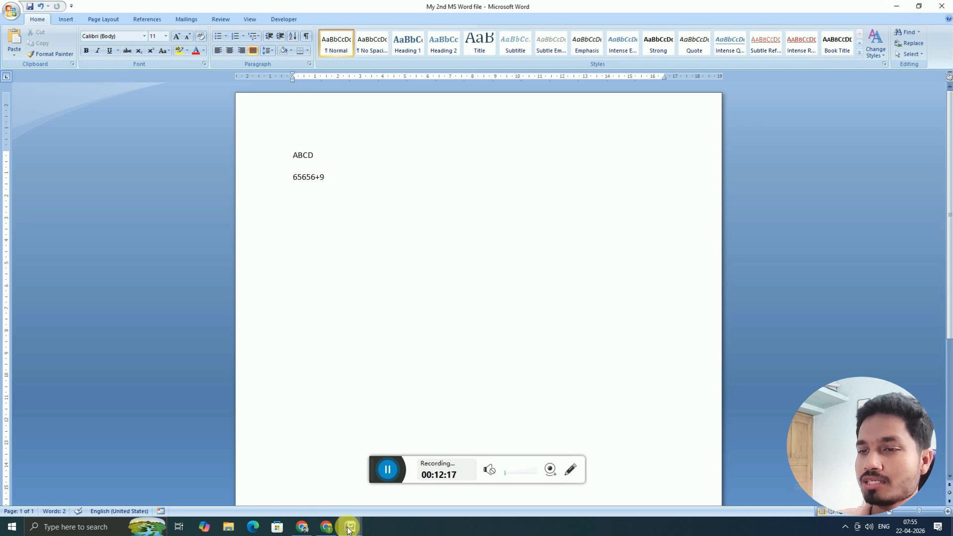
# Return to the topic list in Document1 and close the "My first MS Word file" and "My 2nd MS Word file" windows
pyautogui.moveTo(354, 530)
pyautogui.click(256, 494)
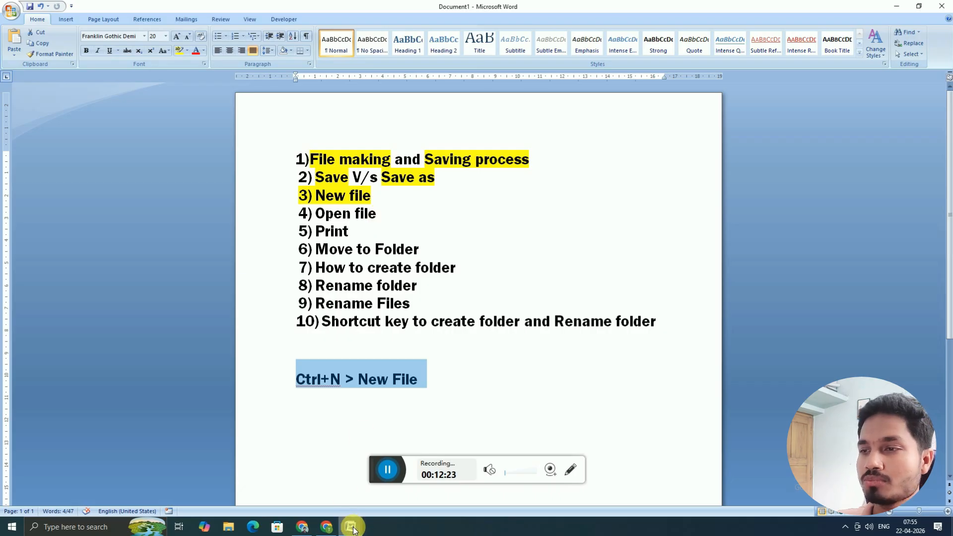
pyautogui.moveTo(353, 529)
pyautogui.click(499, 451)
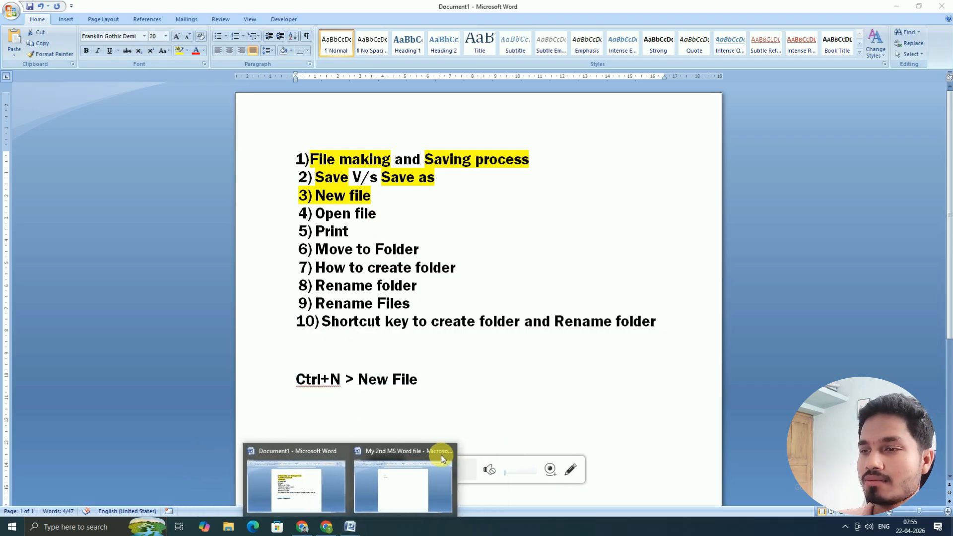
pyautogui.click(450, 453)
# Add the line "CTRL + S = SAVE" below "Ctrl+N > New File", and try the save command, dismissing its dialog without saving
pyautogui.click(451, 237)
pyautogui.click(386, 215)
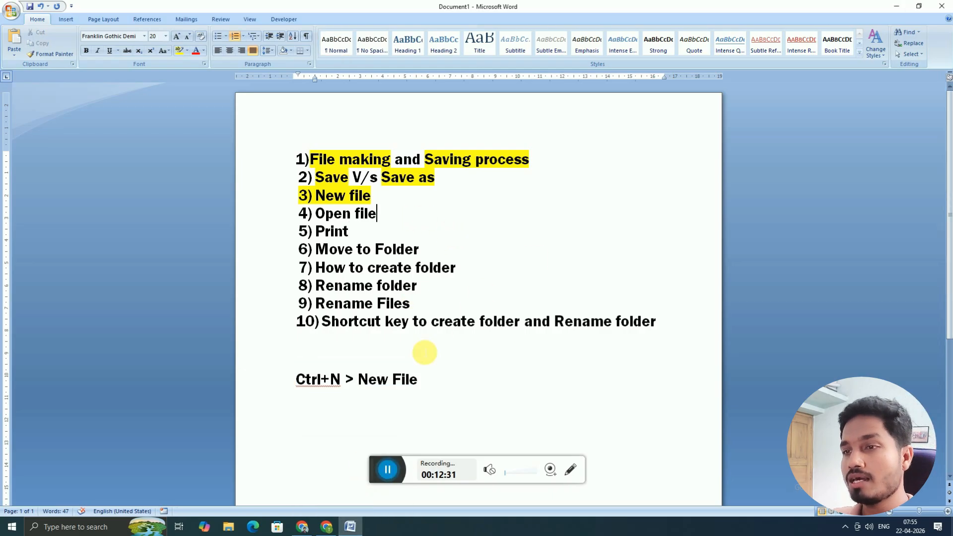
pyautogui.click(425, 381)
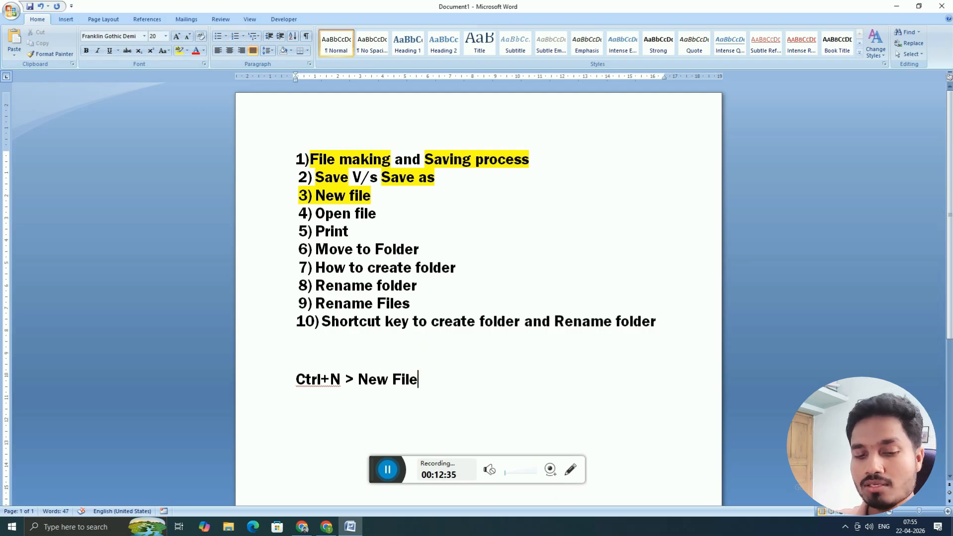
pyautogui.press('Return')
pyautogui.write('Ct')
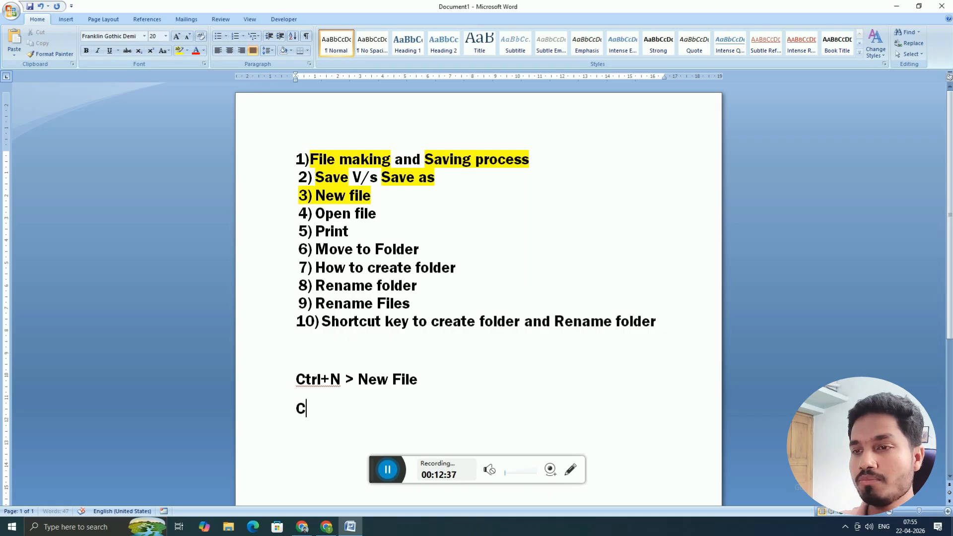
pyautogui.write('rl +')
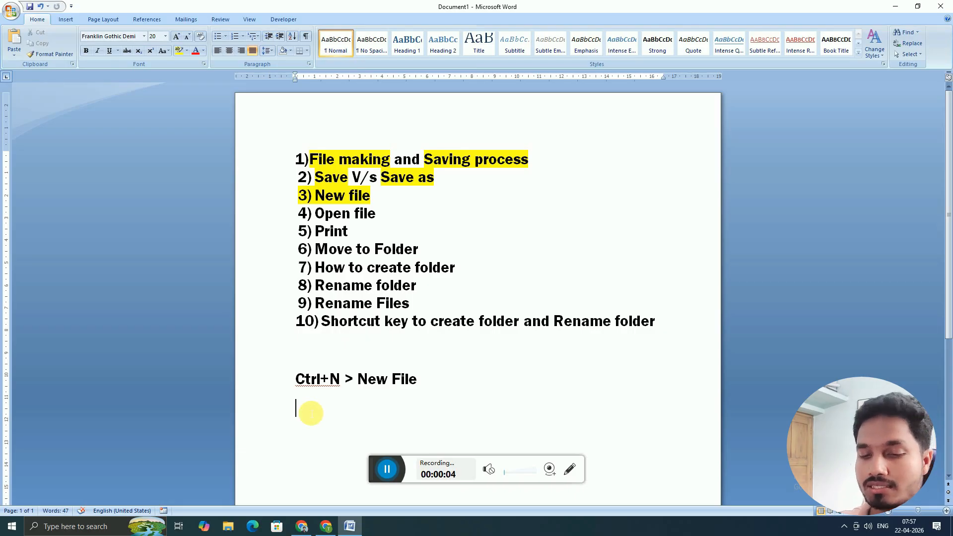
pyautogui.write('C')
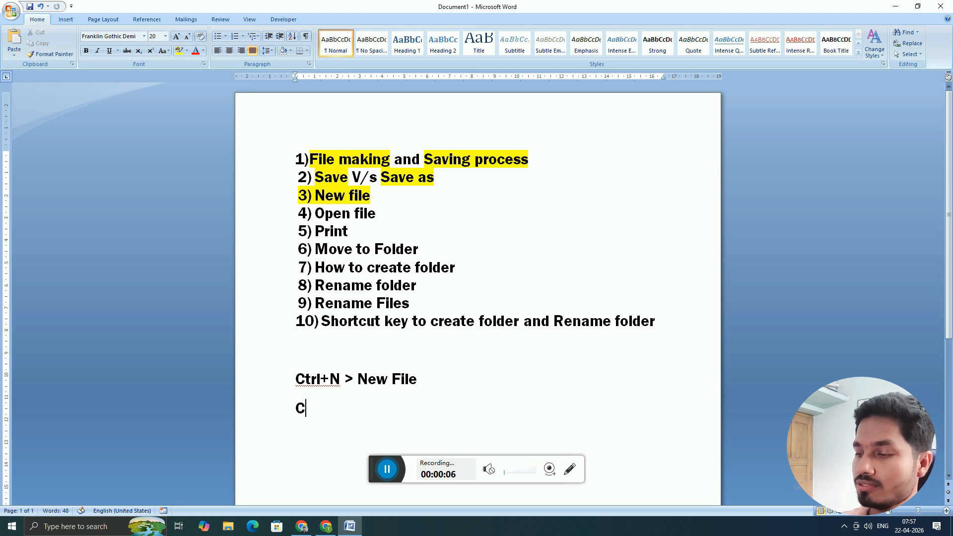
pyautogui.write('TRL + S')
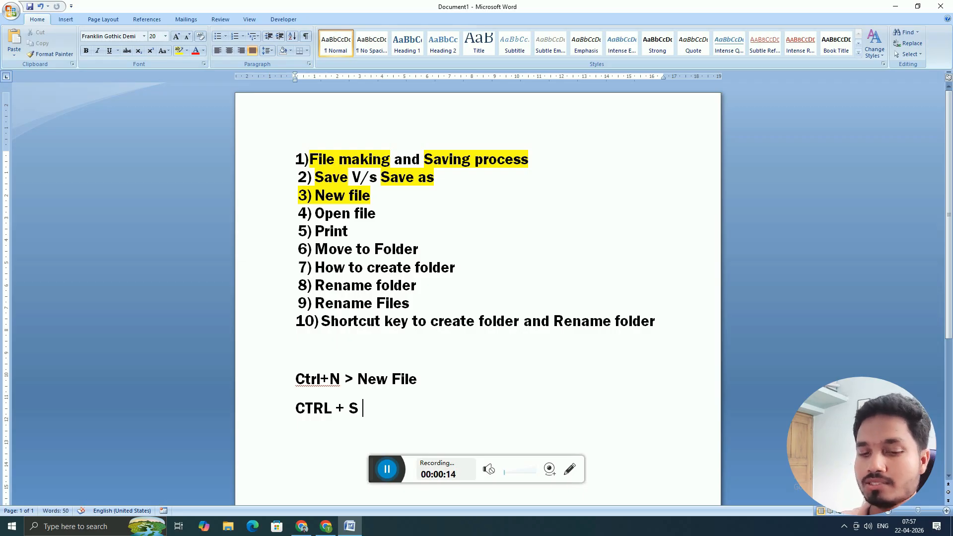
pyautogui.write(' = SA')
pyautogui.write('VE')
pyautogui.hotkey('ctrl', 's')
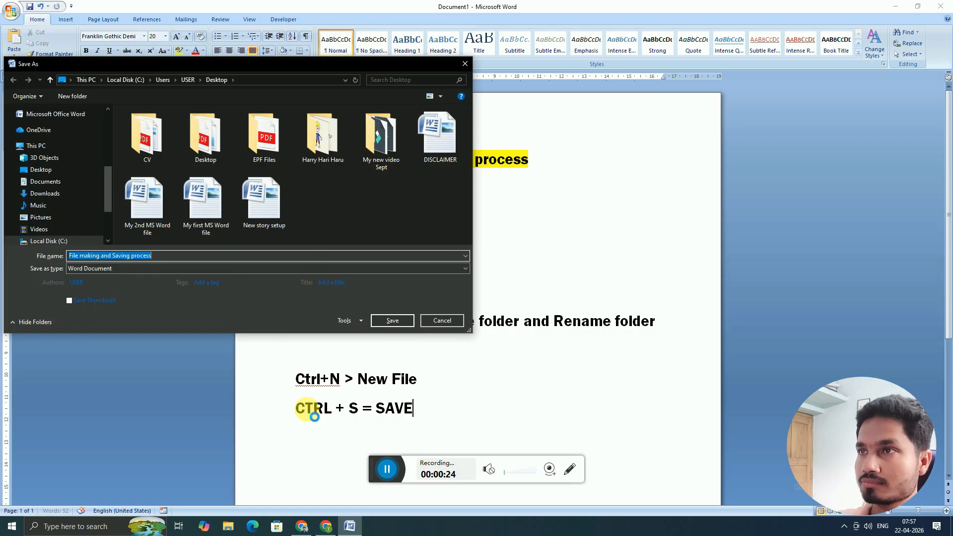
pyautogui.click(464, 64)
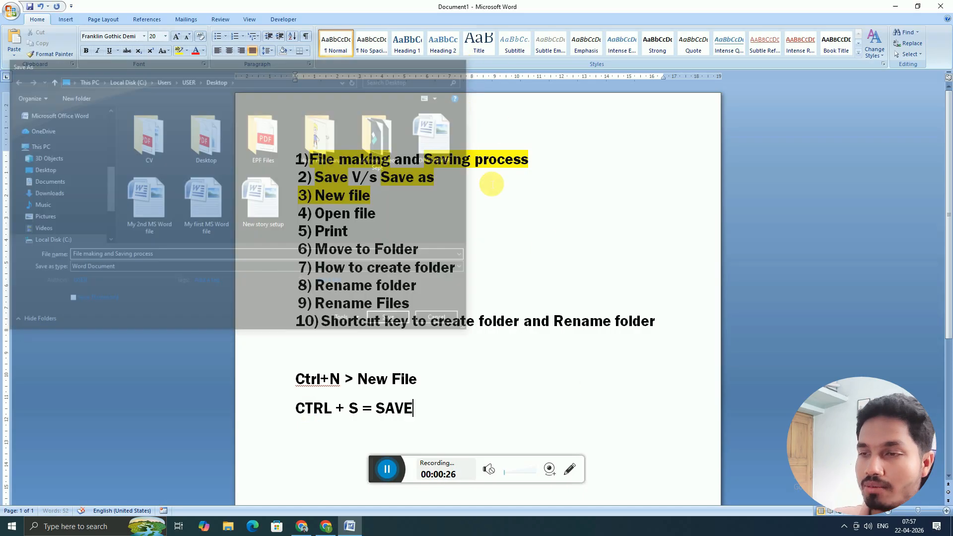
# Add "F12" on a new line below "CTRL + S = SAVE"
pyautogui.moveTo(413, 409); pyautogui.dragTo(425, 412)
pyautogui.click(426, 412)
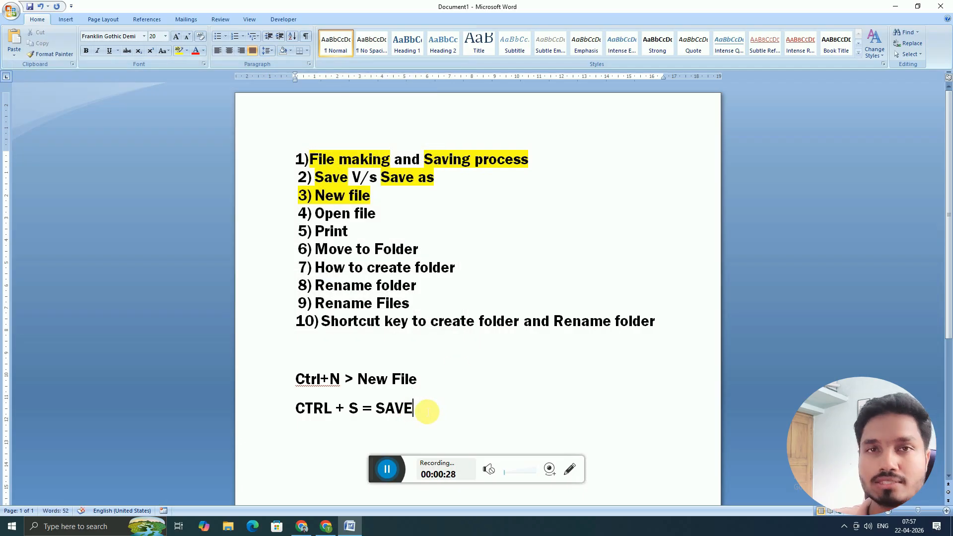
pyautogui.press('Return')
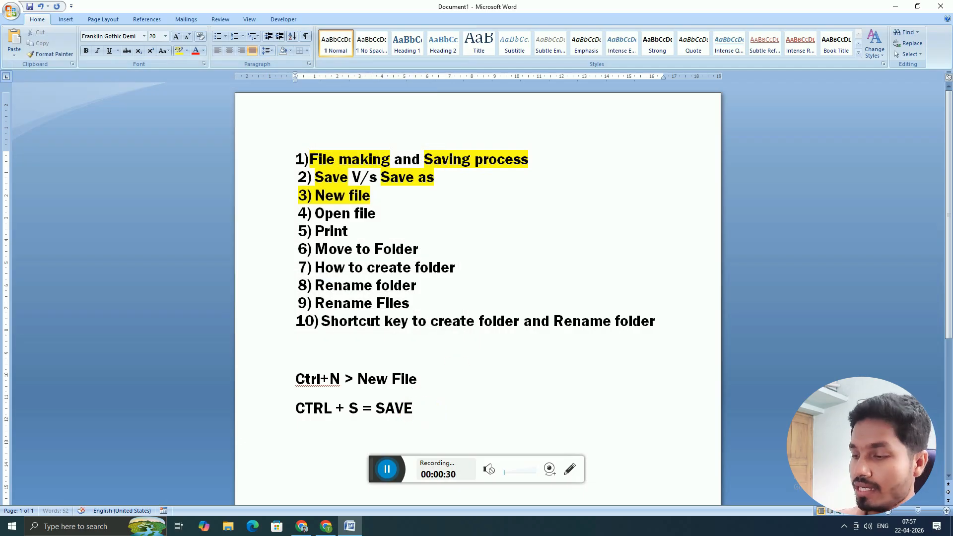
pyautogui.write('F12')
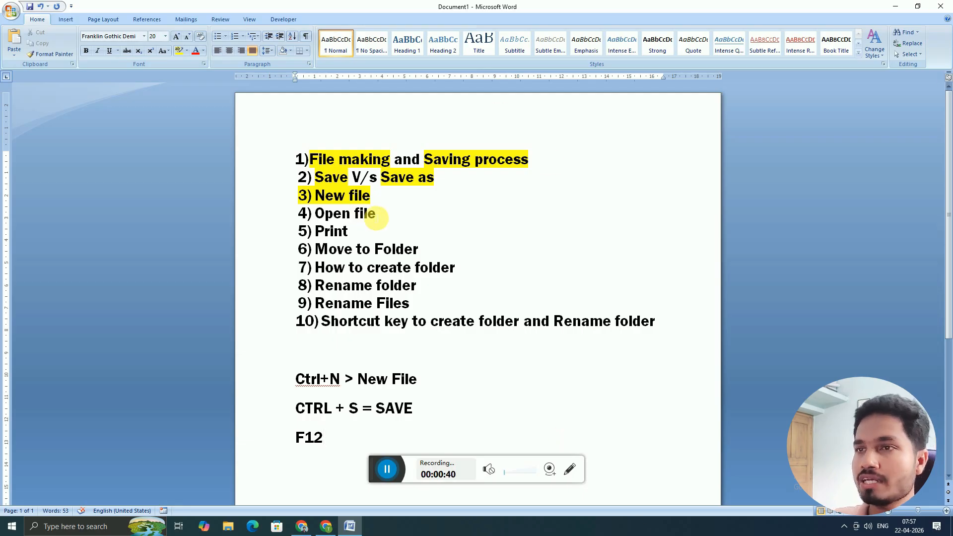
# Highlight the fourth list item, "Open file", in yellow
pyautogui.moveTo(386, 214); pyautogui.dragTo(313, 215)
pyautogui.click(179, 51)
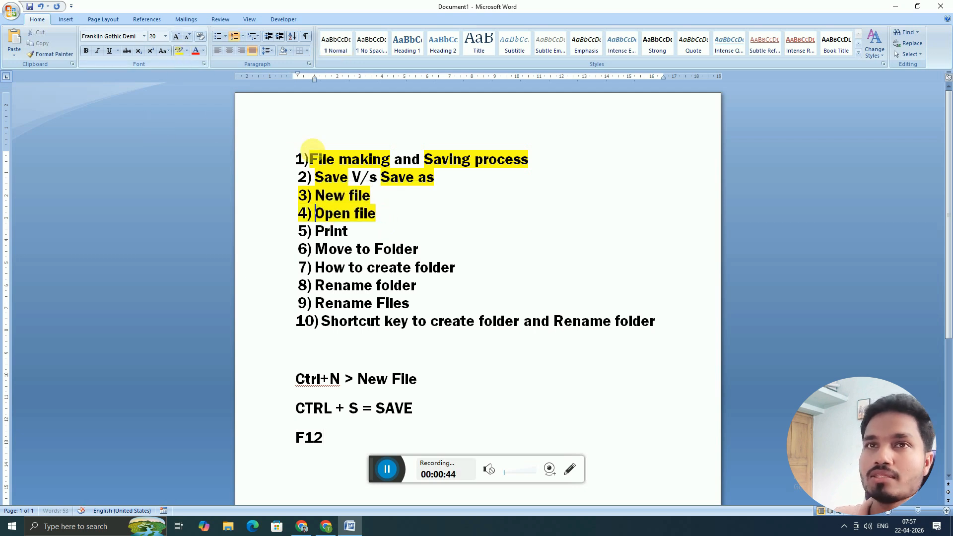
pyautogui.click(372, 213)
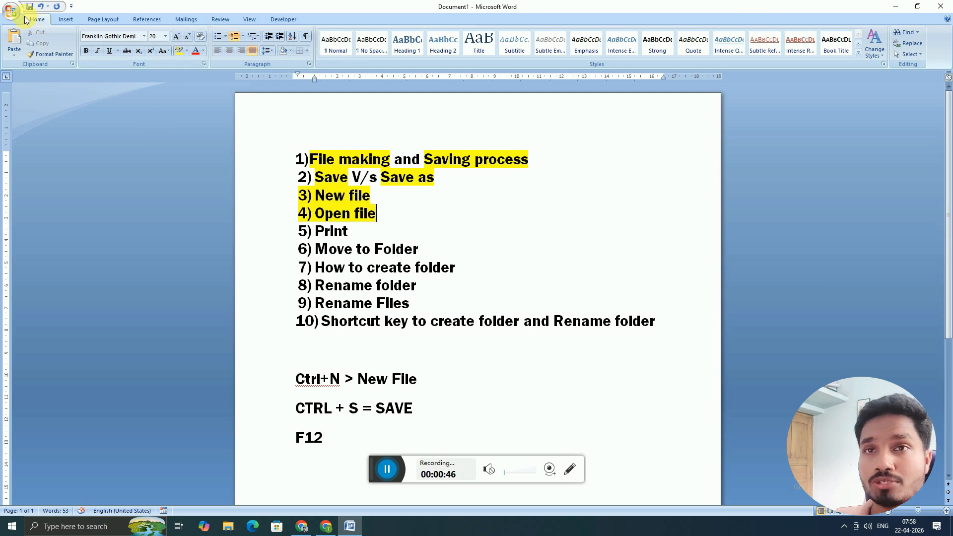
# Open "My first MS Word file" from the Desktop folder
pyautogui.click(17, 11)
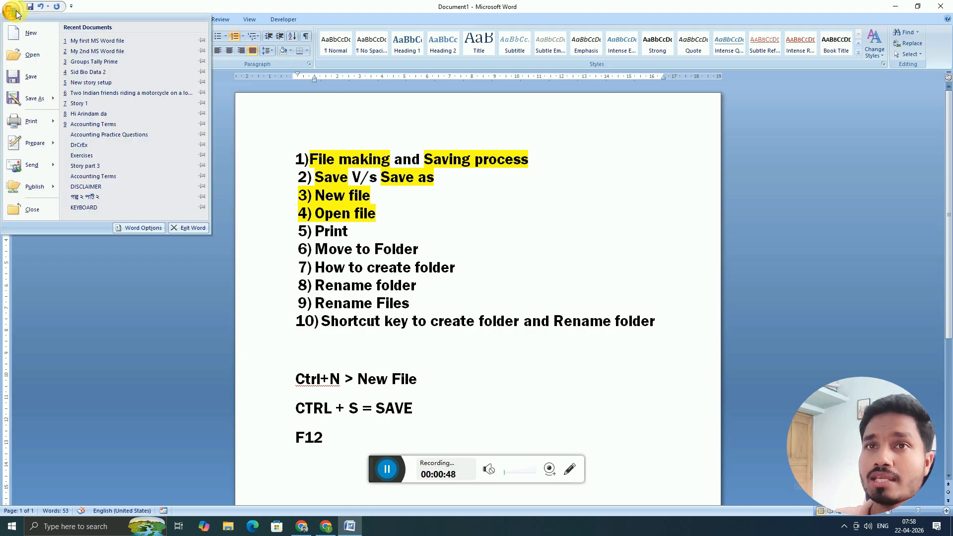
pyautogui.click(31, 54)
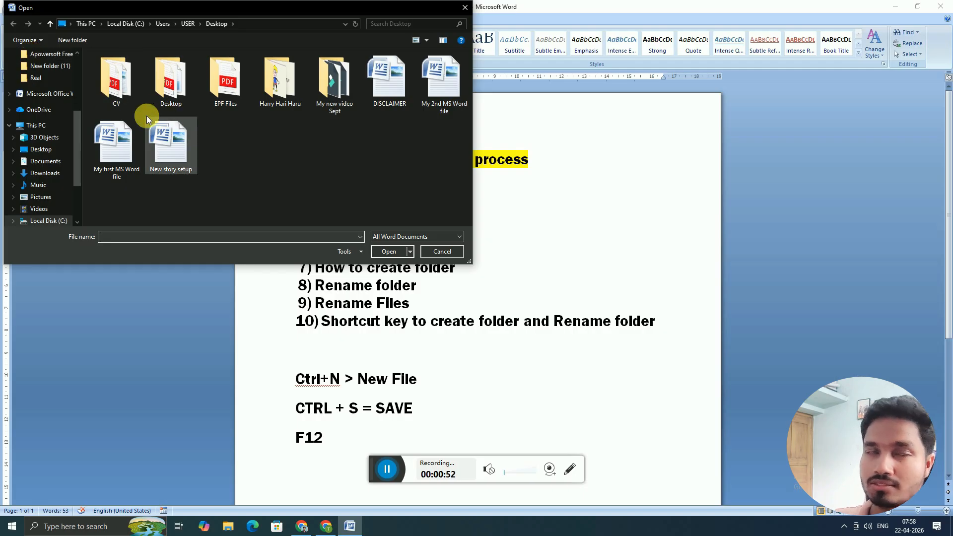
pyautogui.click(54, 150)
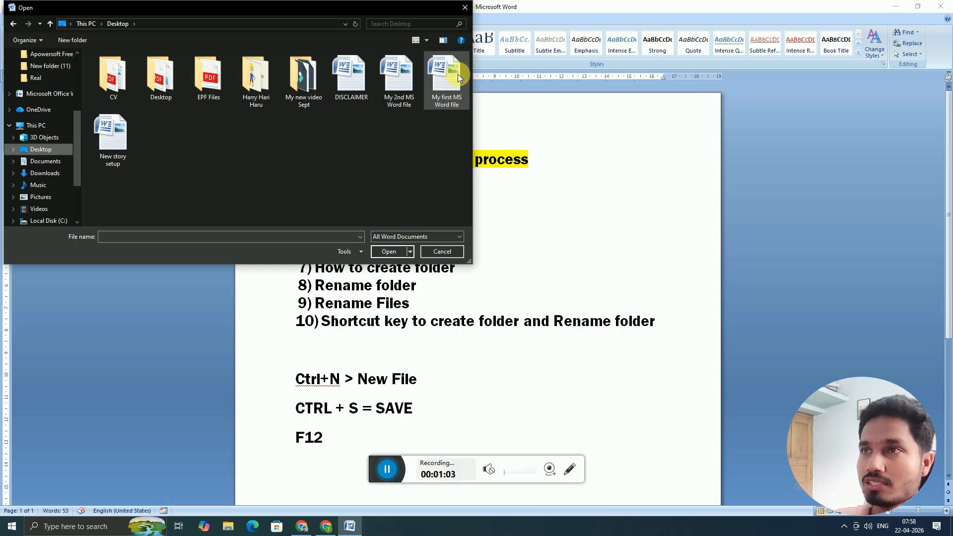
pyautogui.click(457, 72)
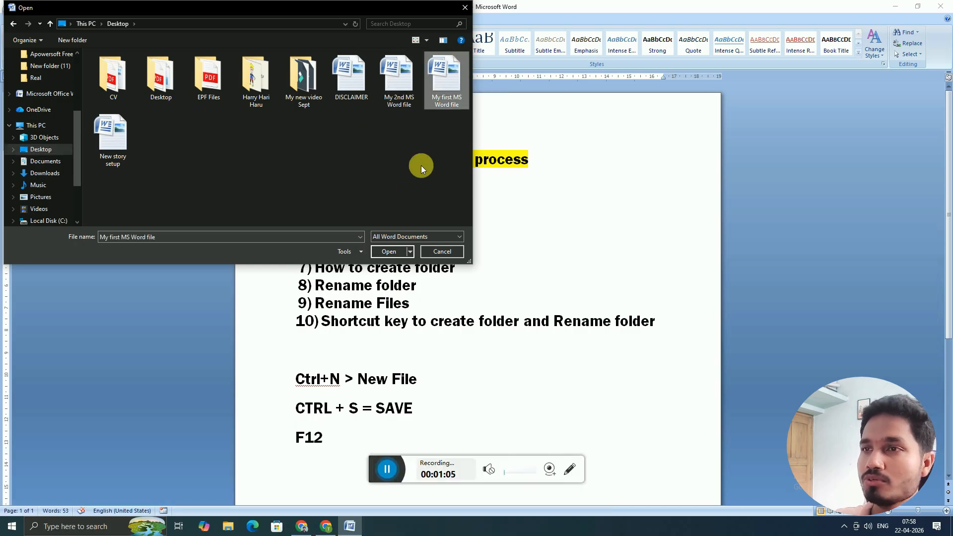
pyautogui.click(389, 250)
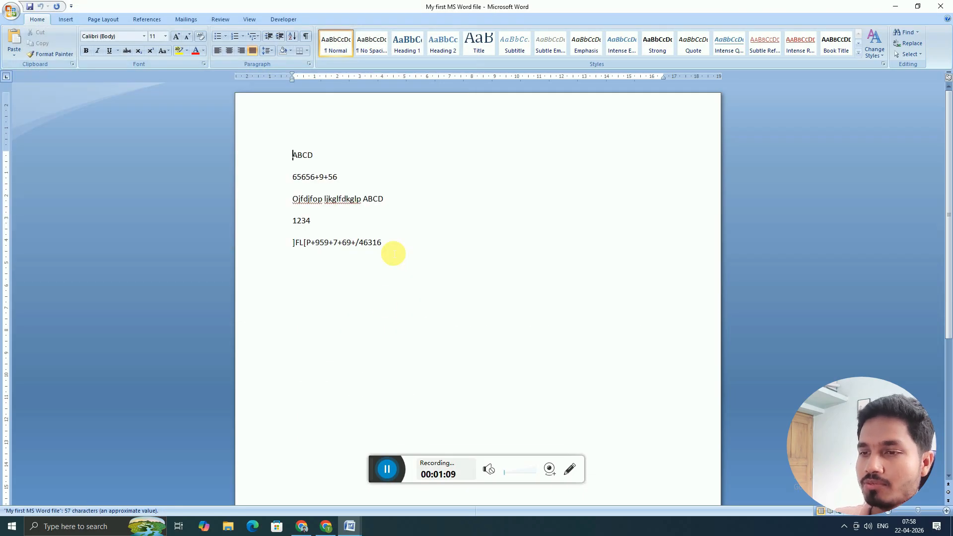
# Return to Document1 and add the line "CTRL + P" below "F12"
pyautogui.moveTo(350, 525)
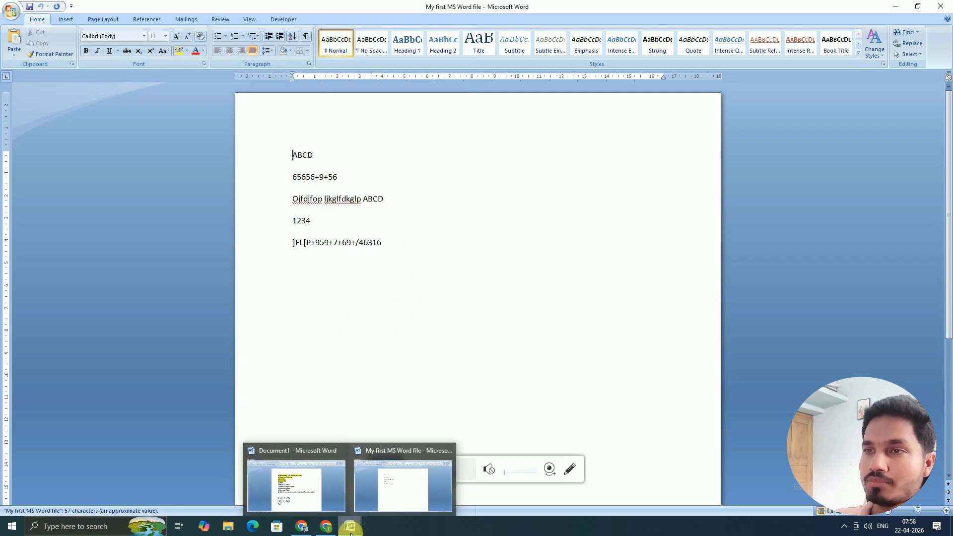
pyautogui.click(316, 487)
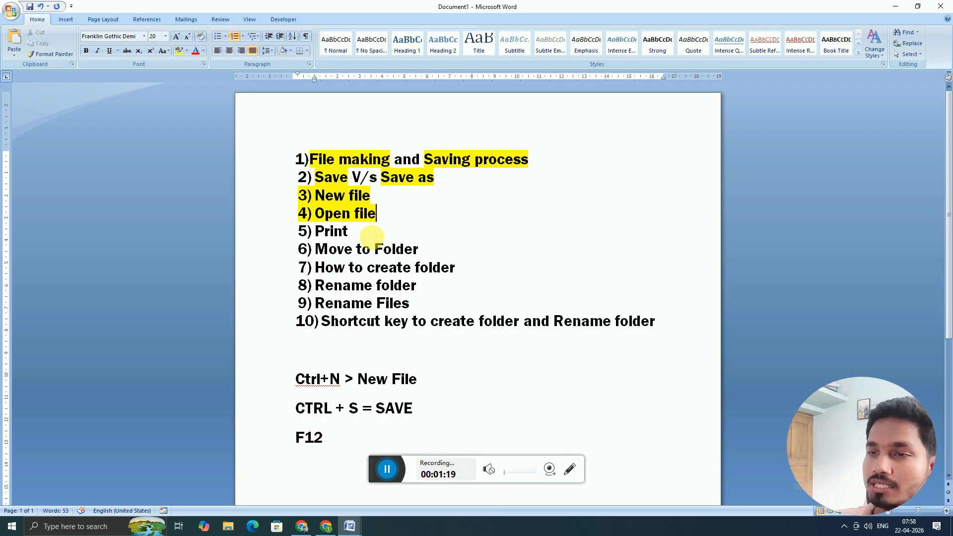
pyautogui.doubleClick(337, 440)
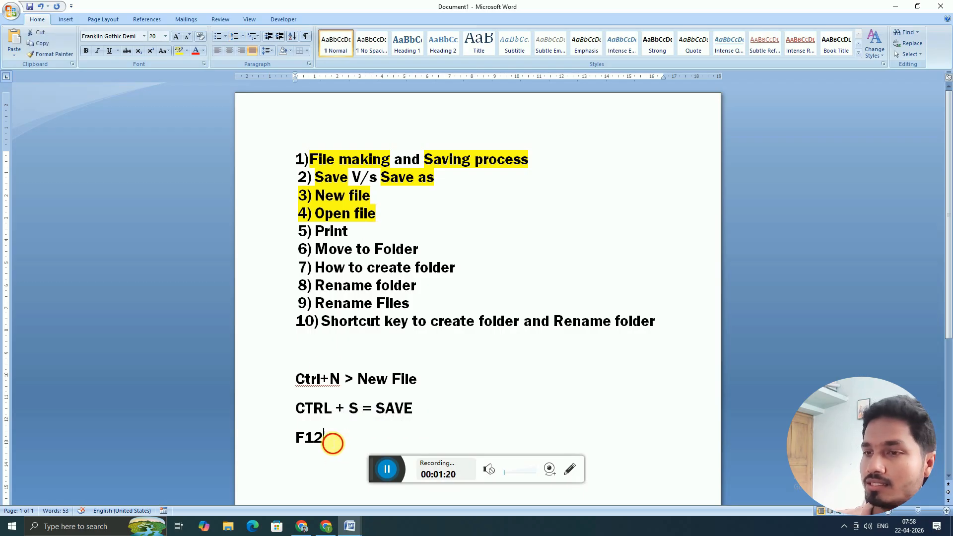
pyautogui.click(334, 442)
pyautogui.press('Return')
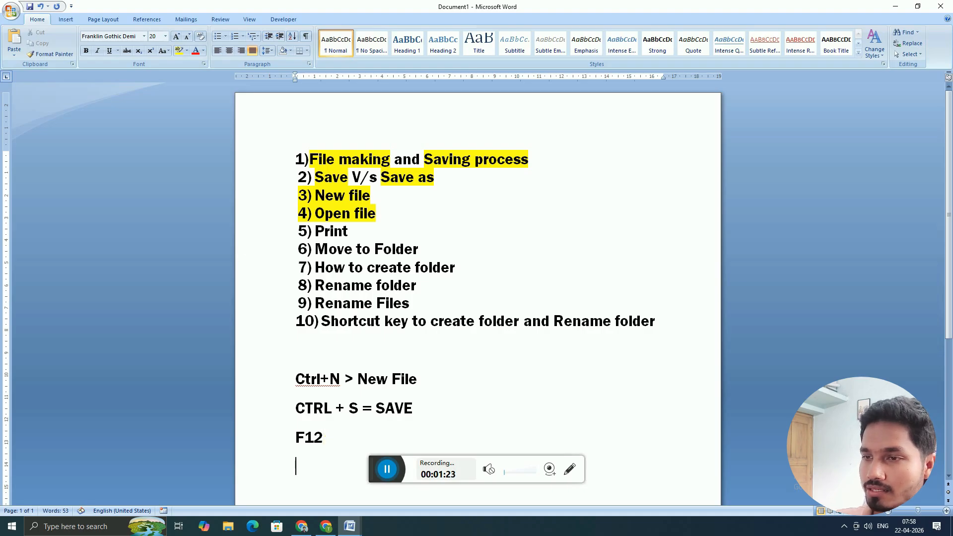
pyautogui.moveTo(378, 458); pyautogui.dragTo(688, 247)
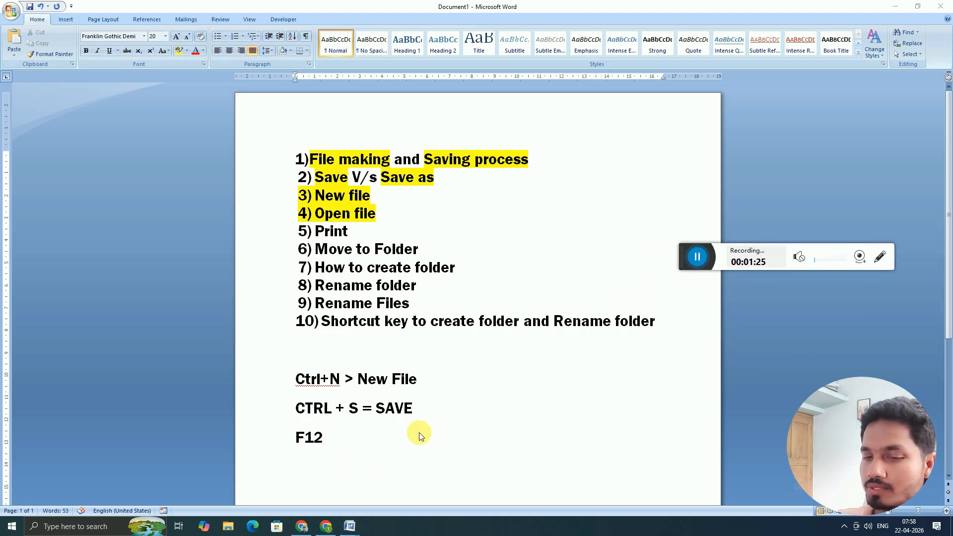
pyautogui.click(301, 465)
pyautogui.write('CTRL')
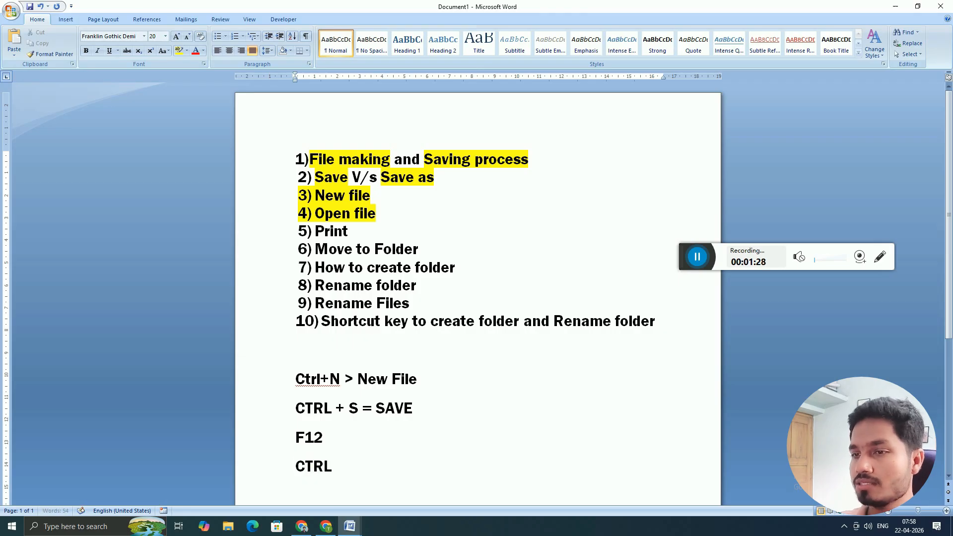
pyautogui.write(' + P')
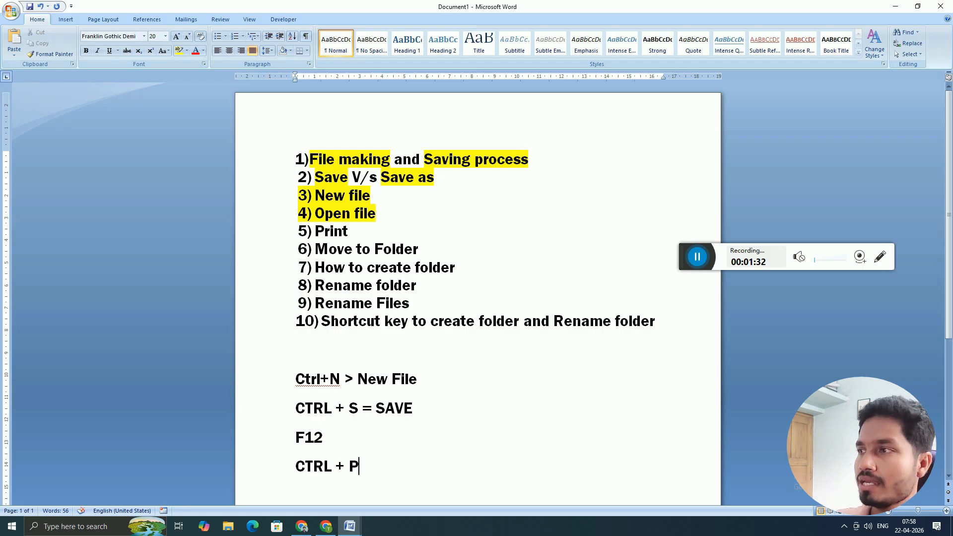
# Draw a red annotation arrow pointing to the Office logo and erase it
pyautogui.click(872, 260)
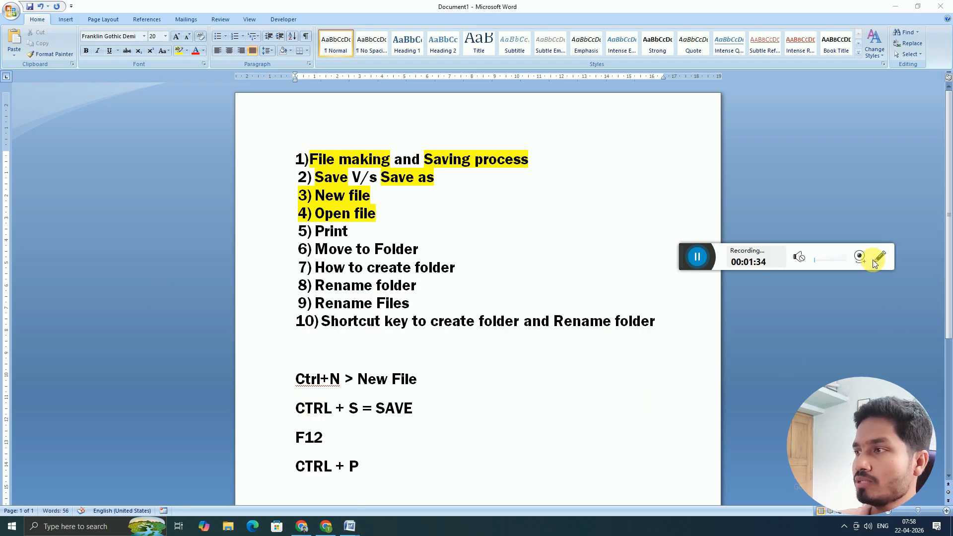
pyautogui.click(885, 256)
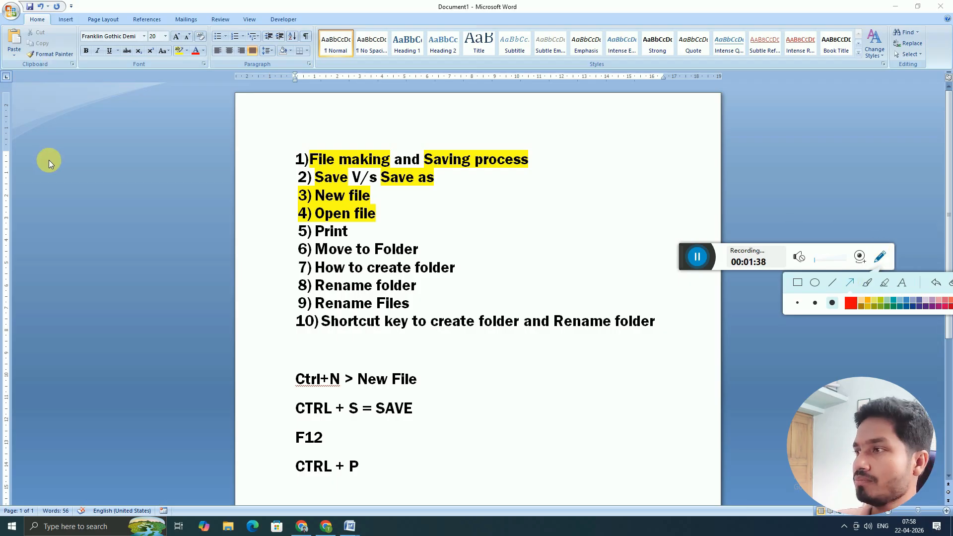
pyautogui.moveTo(49, 160); pyautogui.dragTo(9, 19)
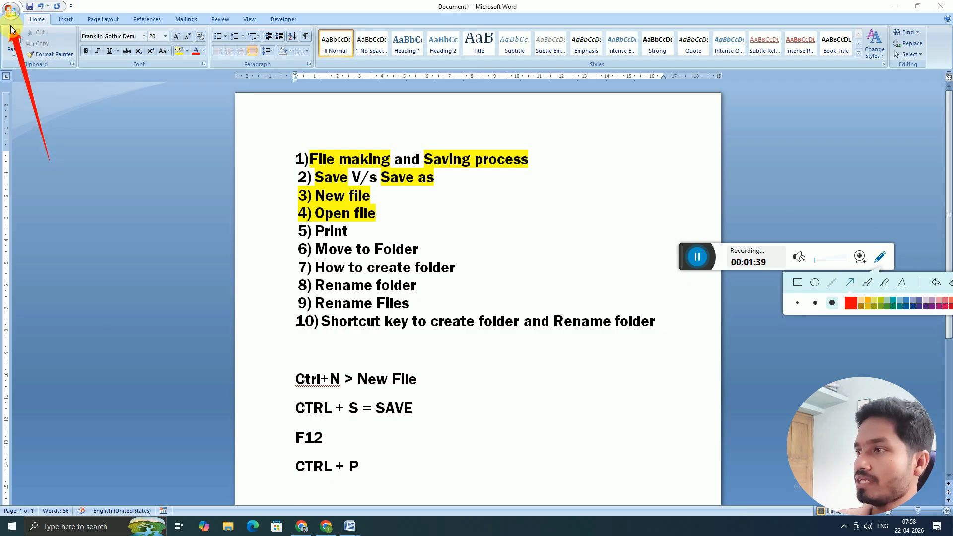
pyautogui.click(881, 256)
pyautogui.moveTo(685, 249); pyautogui.dragTo(664, 245)
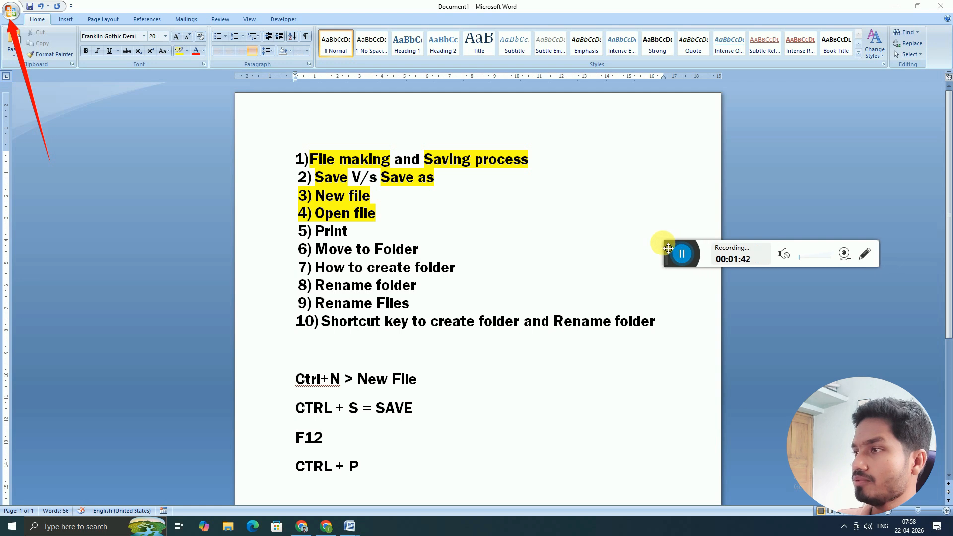
pyautogui.click(861, 252)
pyautogui.click(933, 278)
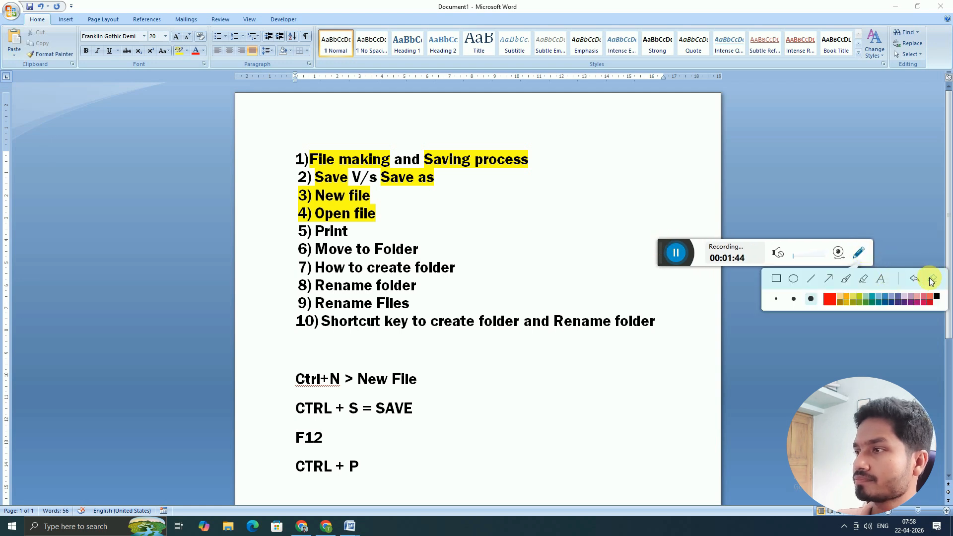
pyautogui.click(858, 252)
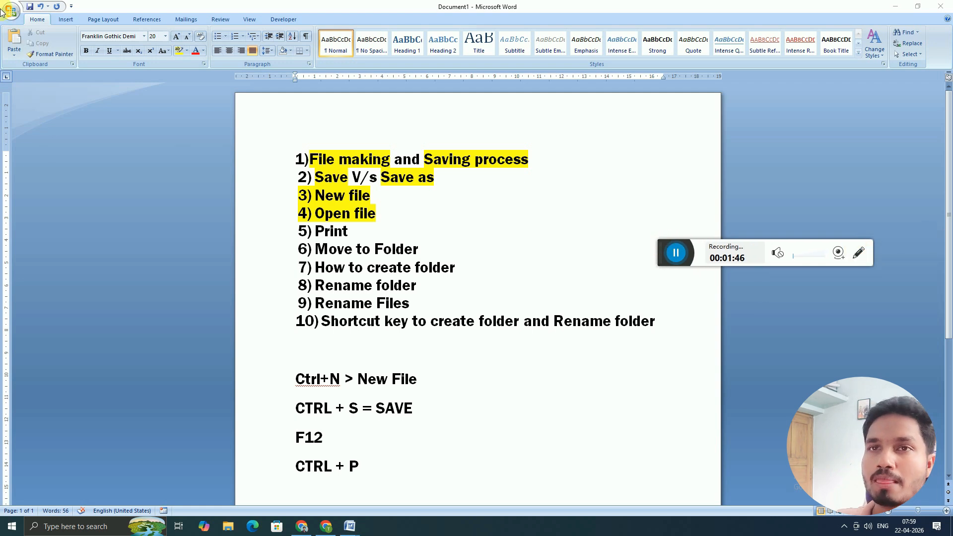
# Bring up the print settings for Document1, view the available printers, and close the dialog without printing
pyautogui.click(10, 11)
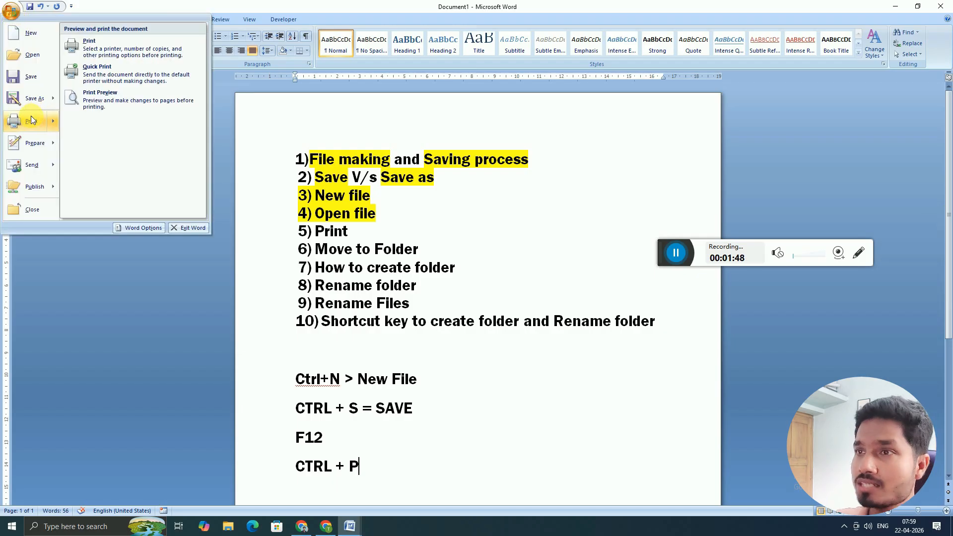
pyautogui.click(30, 120)
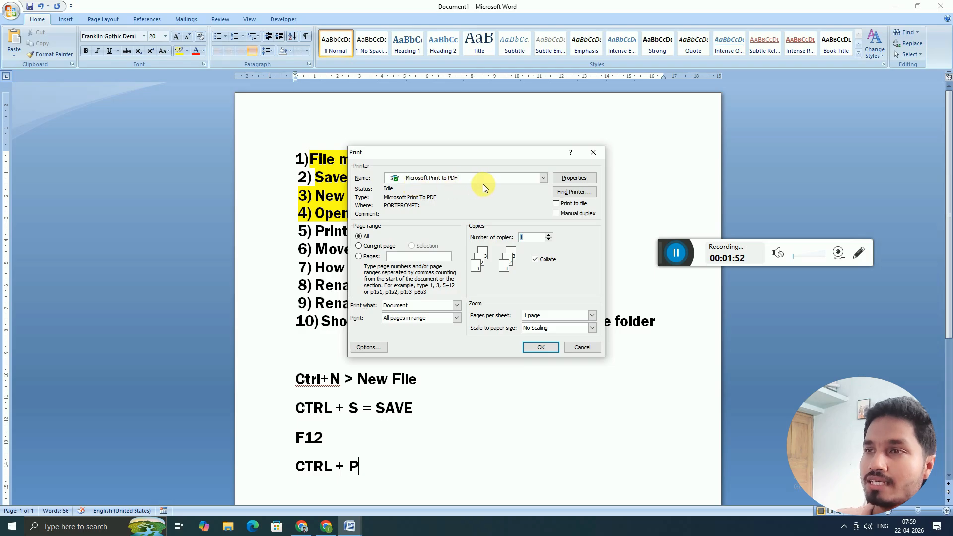
pyautogui.click(543, 177)
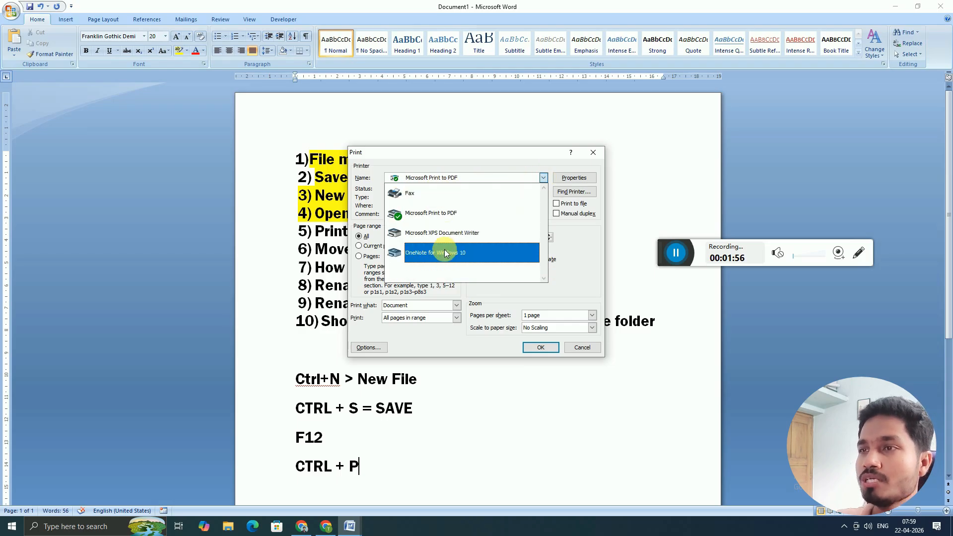
pyautogui.click(569, 274)
pyautogui.click(598, 150)
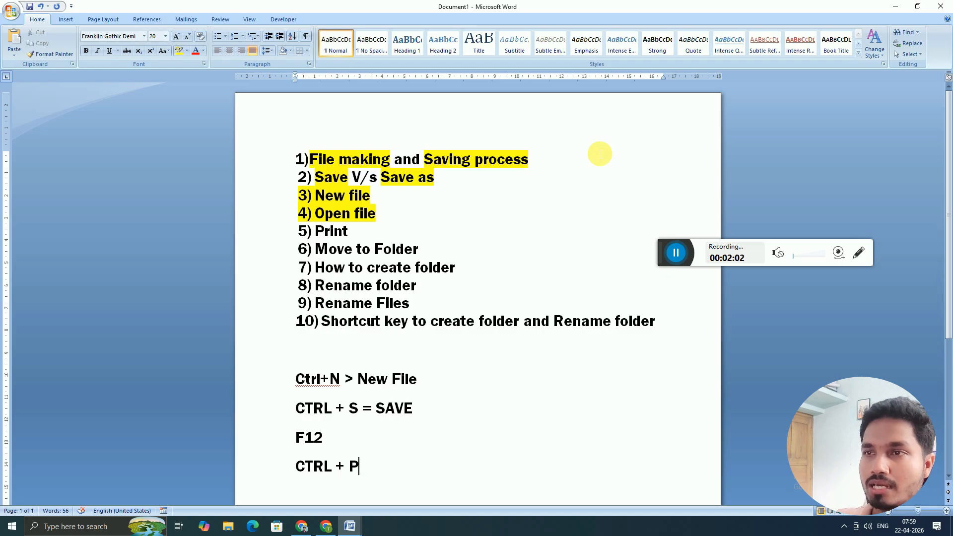
# Highlight the fifth list item, "Print", in yellow
pyautogui.moveTo(356, 232); pyautogui.dragTo(318, 236)
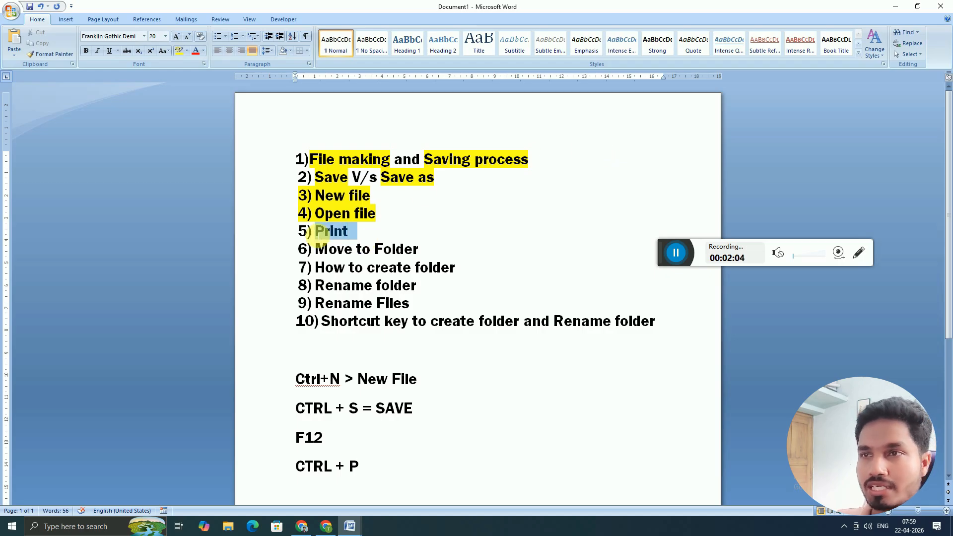
pyautogui.click(179, 51)
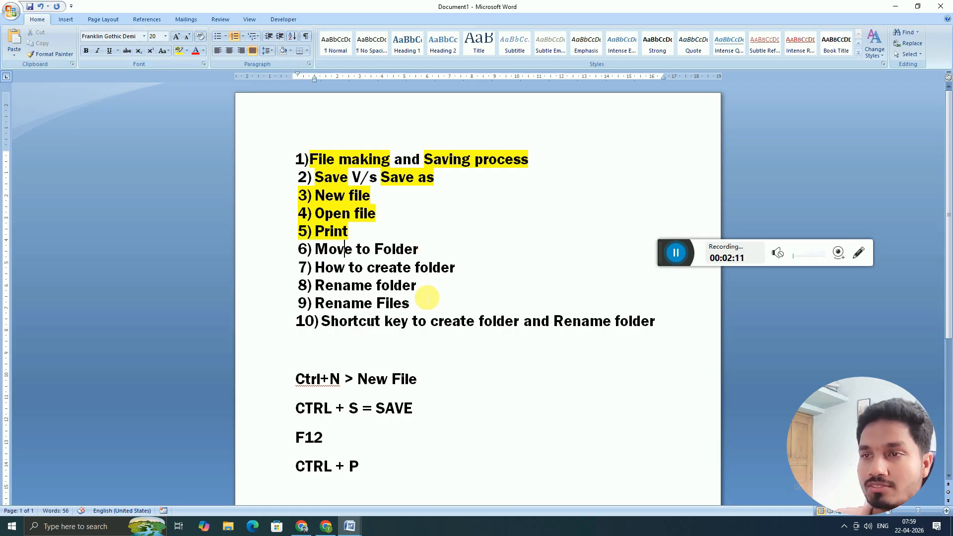
pyautogui.moveTo(422, 249); pyautogui.dragTo(315, 249)
pyautogui.click(427, 253)
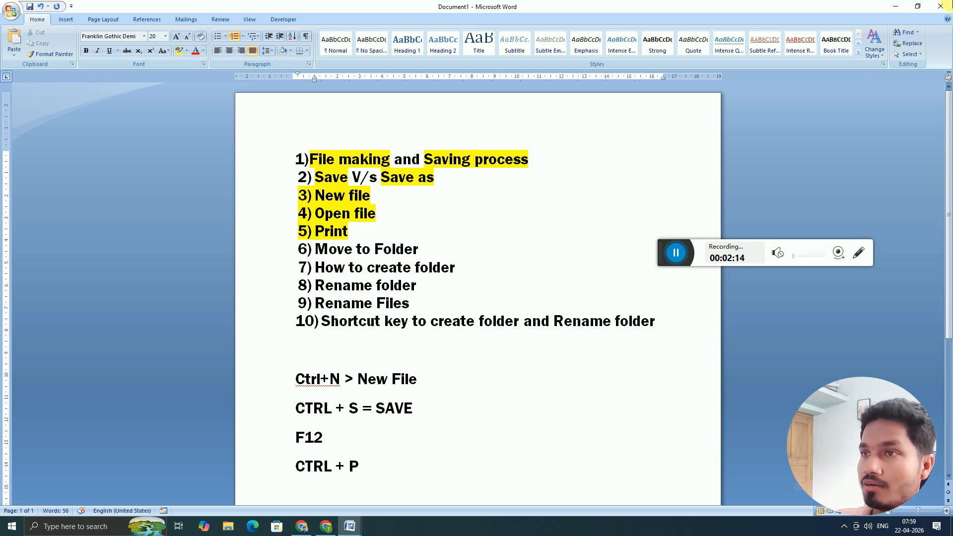
# Minimise the open document windows, create a new folder on the desktop, and move it a little closer to the file icons
pyautogui.click(895, 5)
pyautogui.click(896, 6)
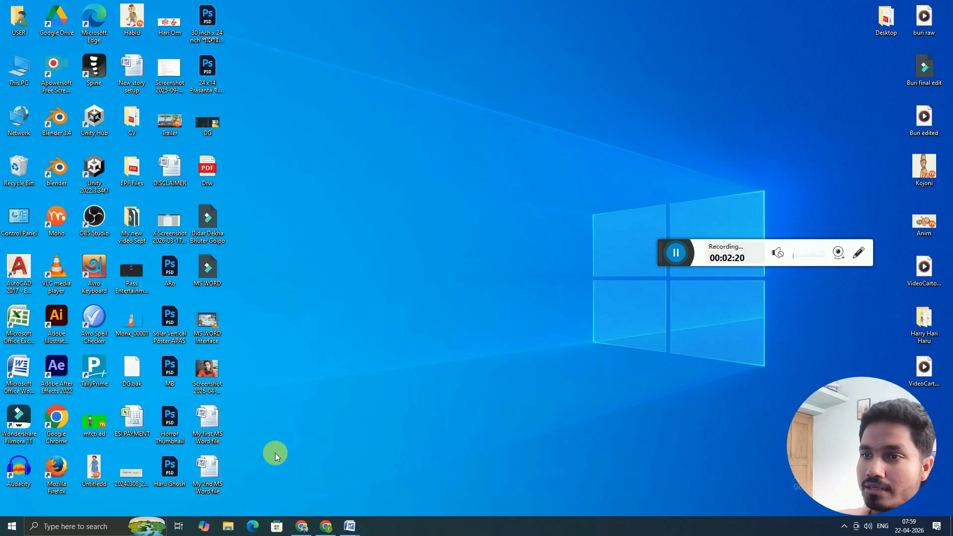
pyautogui.rightClick(332, 264)
pyautogui.moveTo(340, 358)
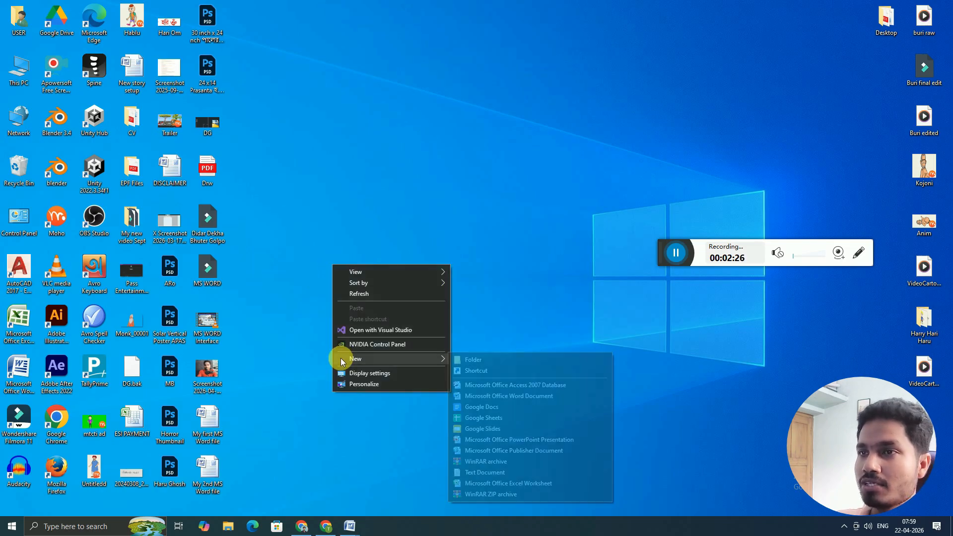
pyautogui.click(458, 358)
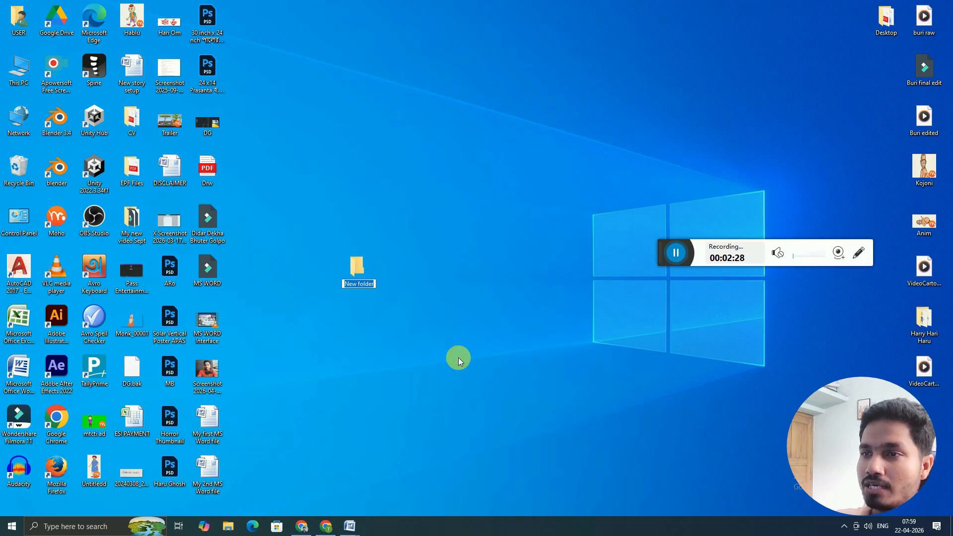
pyautogui.moveTo(358, 272); pyautogui.dragTo(340, 287)
pyautogui.click(365, 268)
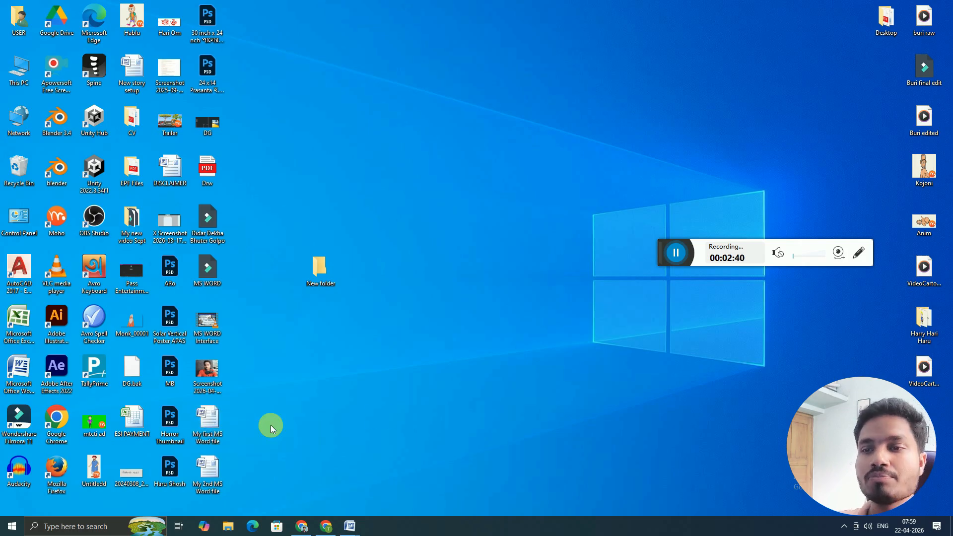
# Copy "My first MS Word file" from the desktop into the new folder
pyautogui.moveTo(325, 448); pyautogui.dragTo(213, 405)
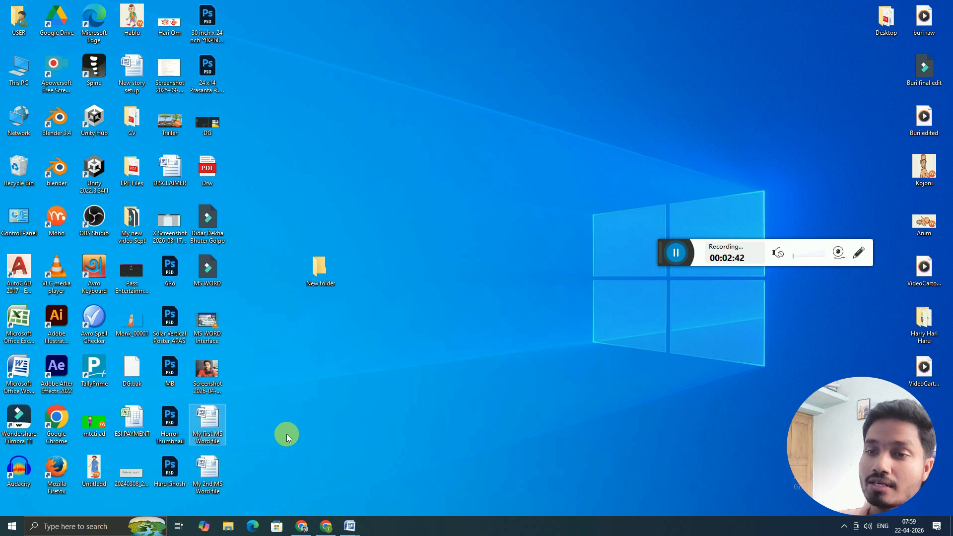
pyautogui.rightClick(211, 421)
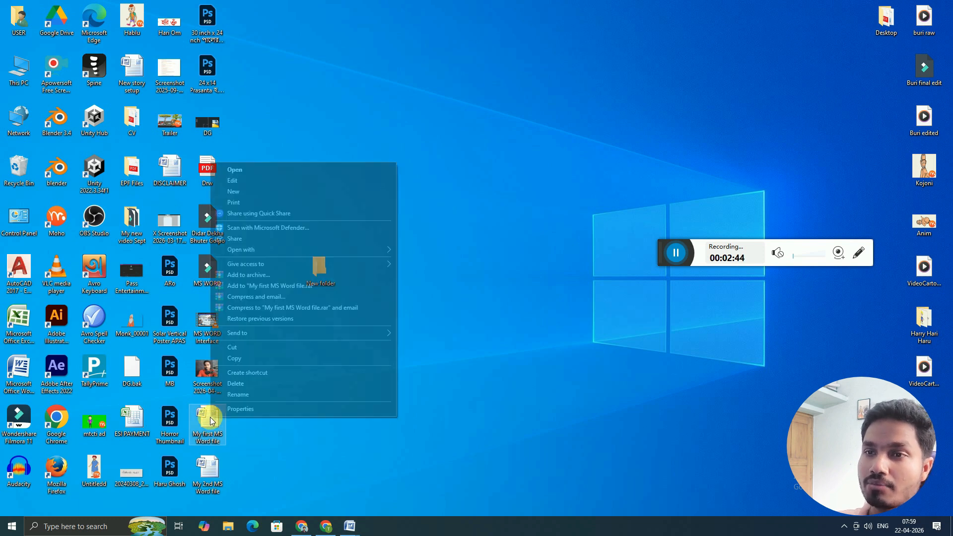
pyautogui.click(239, 356)
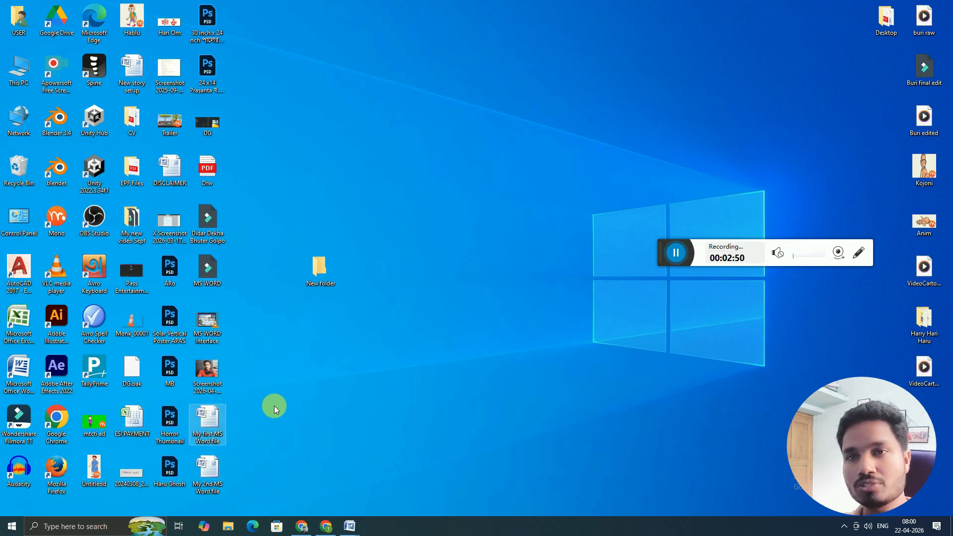
pyautogui.hotkey('ctrl', 'c')
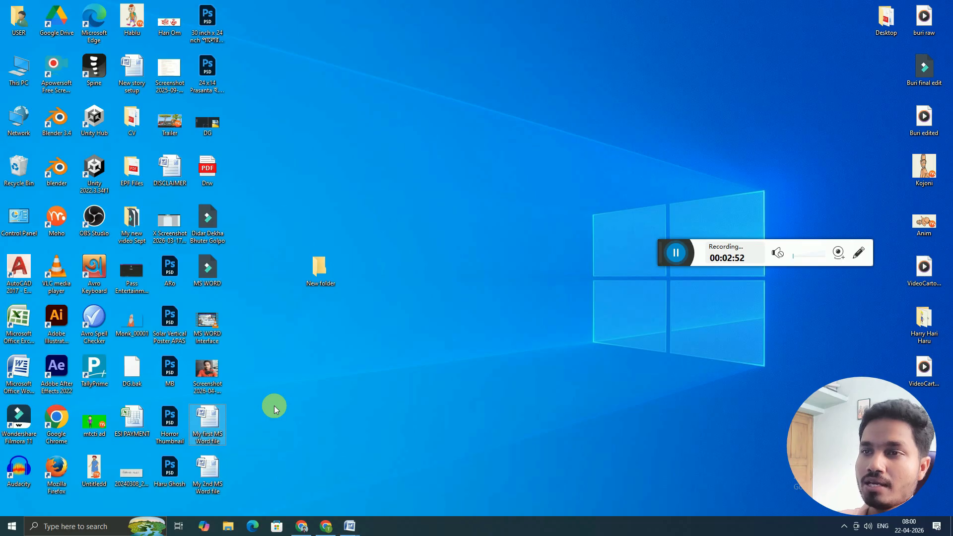
pyautogui.doubleClick(322, 267)
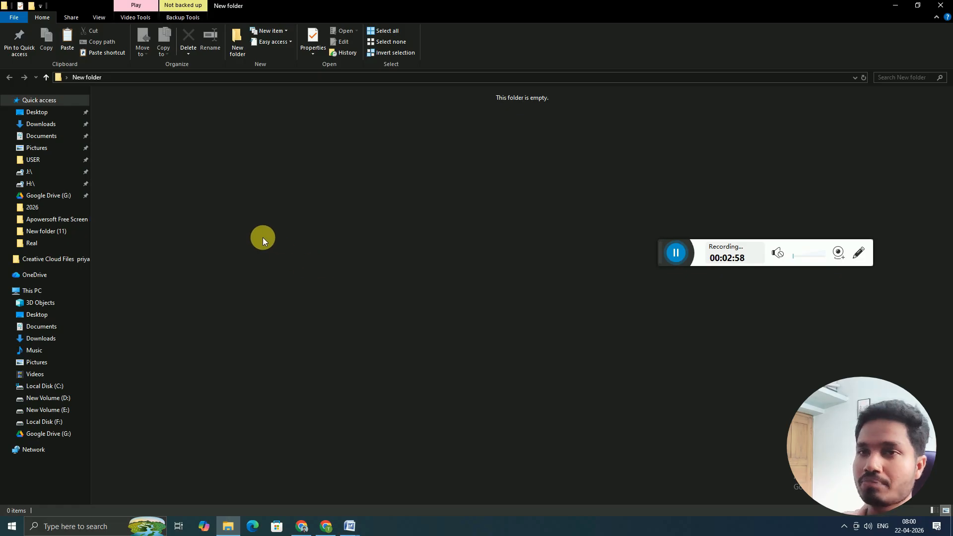
pyautogui.hotkey('ctrl', 'v')
pyautogui.click(147, 202)
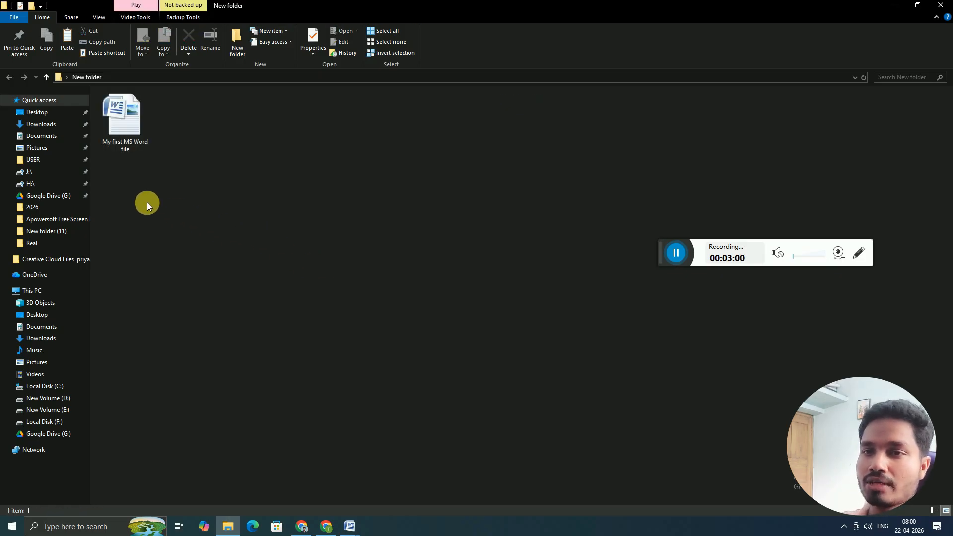
# Paste "My first MS Word file" into the new folder again, replacing the existing copy, and close the folder
pyautogui.rightClick(133, 197)
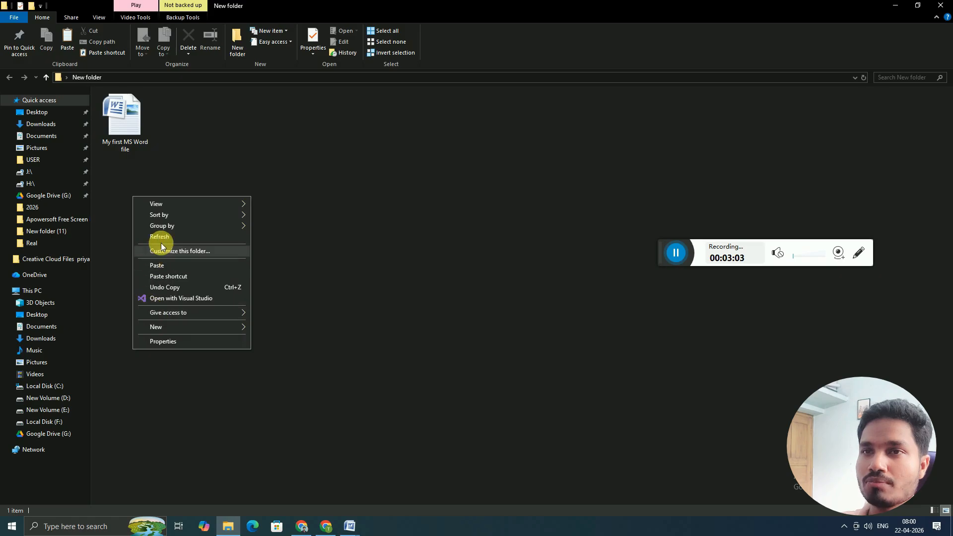
pyautogui.click(149, 266)
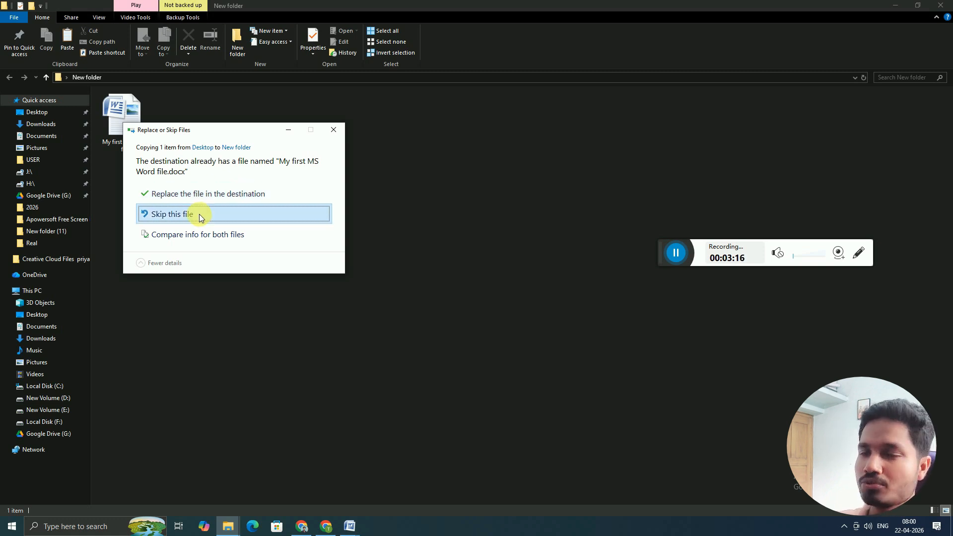
pyautogui.click(235, 193)
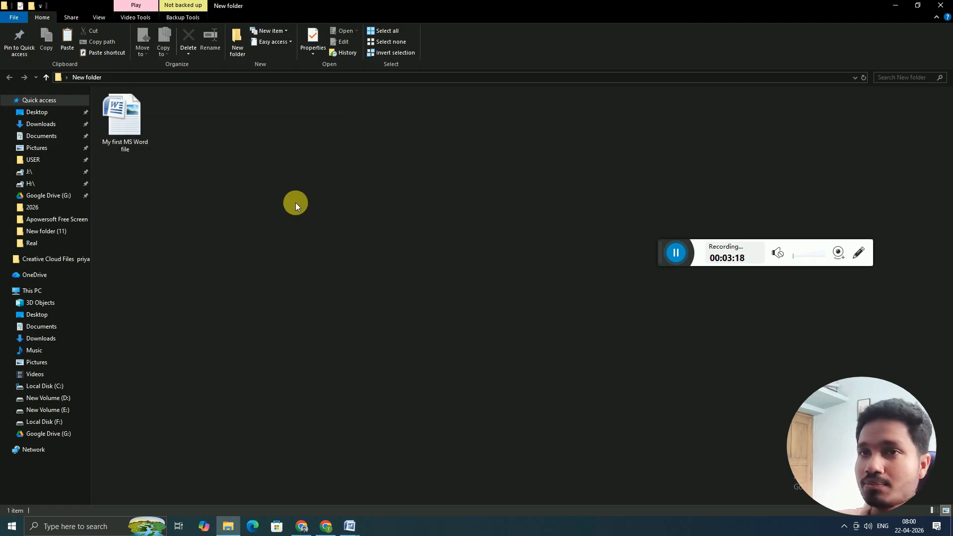
pyautogui.click(940, 5)
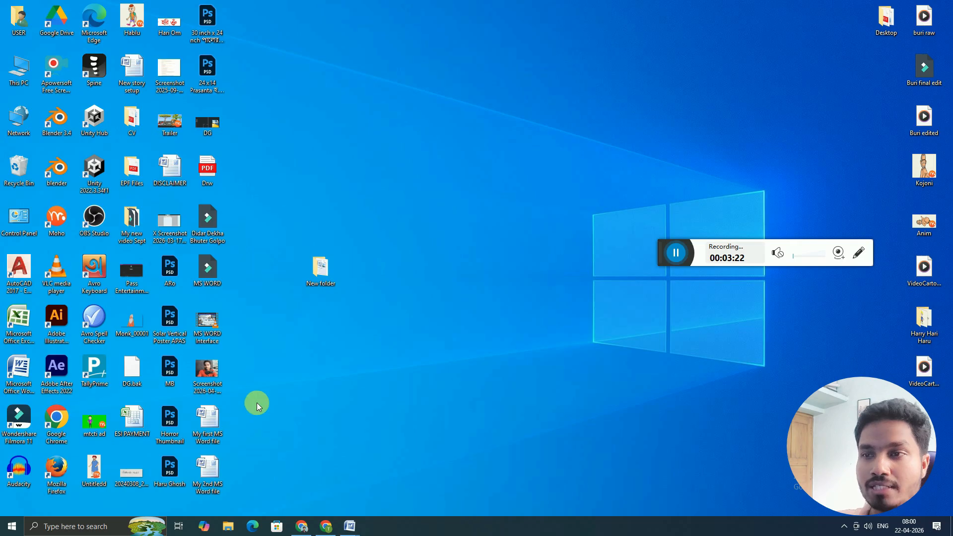
# Move "My 2nd MS Word file" from the desktop into New folder, then check the folder's contents and close it
pyautogui.click(212, 421)
pyautogui.click(300, 294)
pyautogui.click(325, 264)
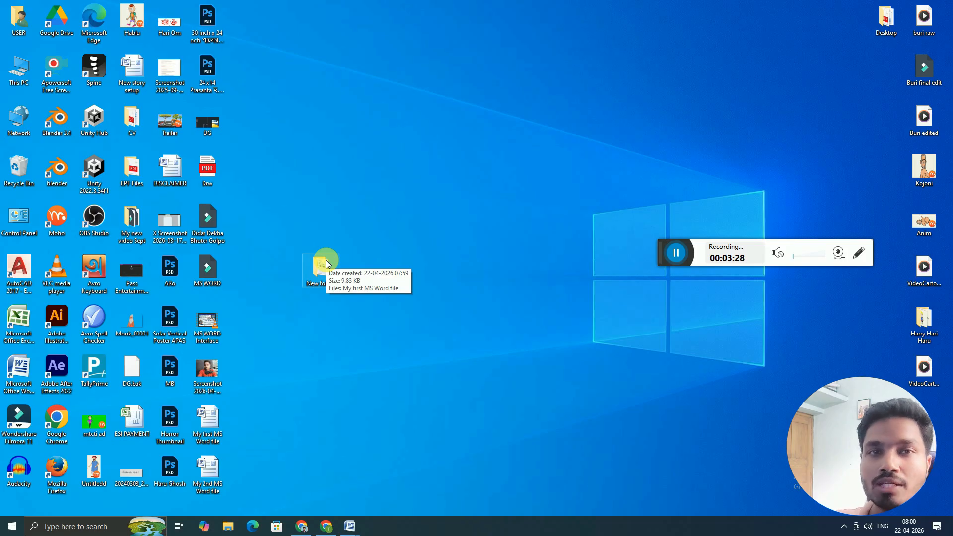
pyautogui.click(209, 467)
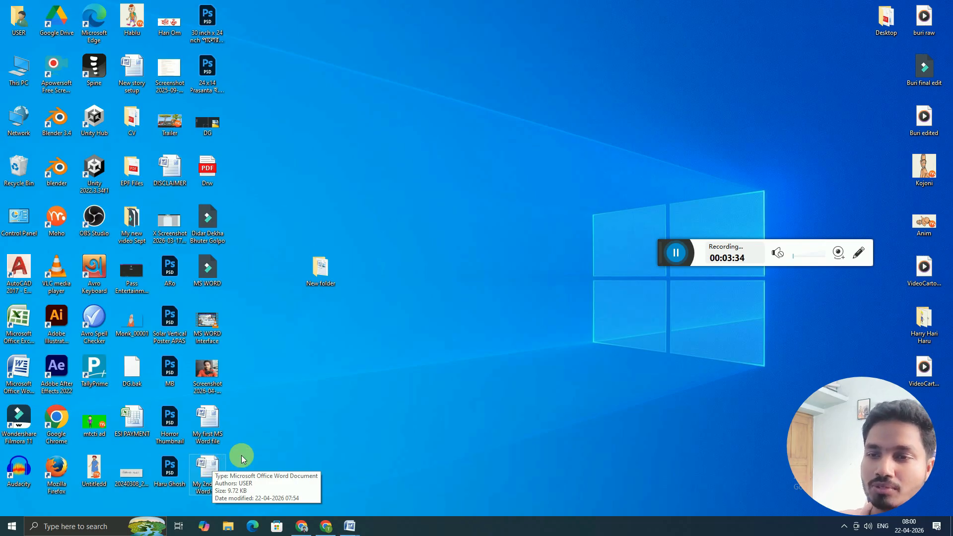
pyautogui.click(339, 327)
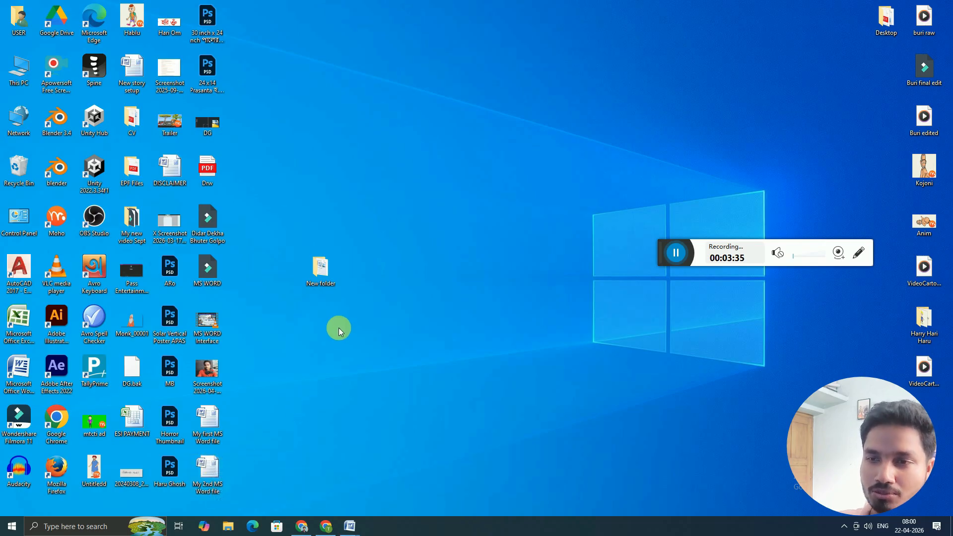
pyautogui.click(209, 468)
pyautogui.moveTo(191, 474); pyautogui.dragTo(318, 283)
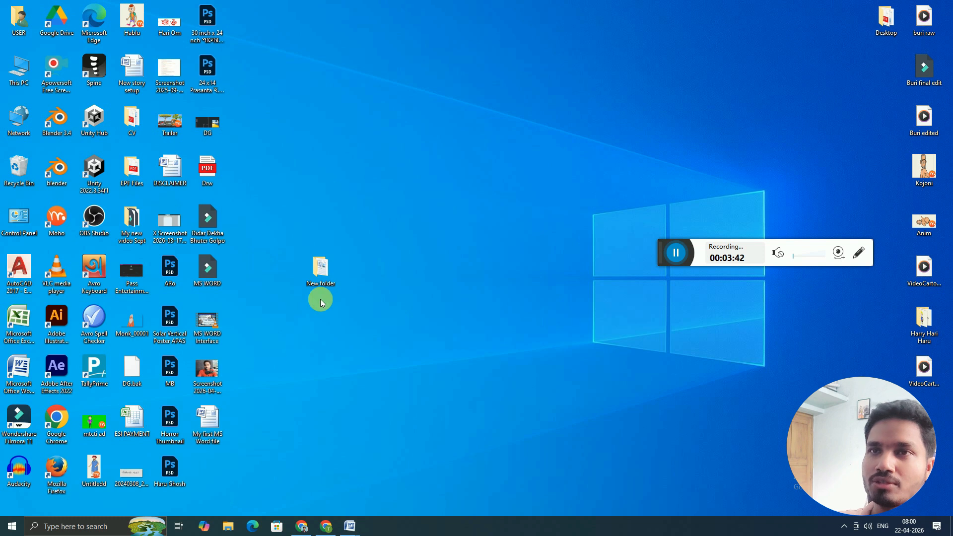
pyautogui.doubleClick(325, 270)
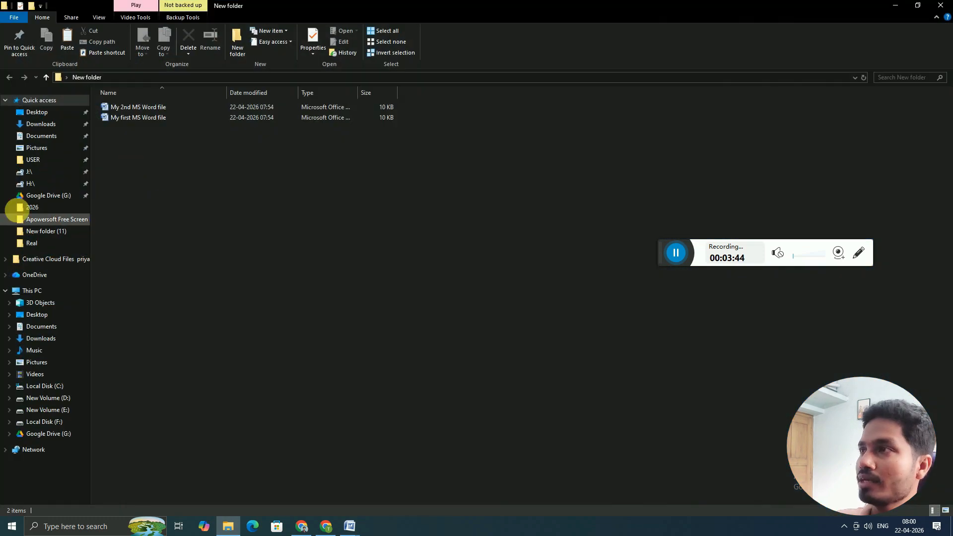
pyautogui.click(940, 5)
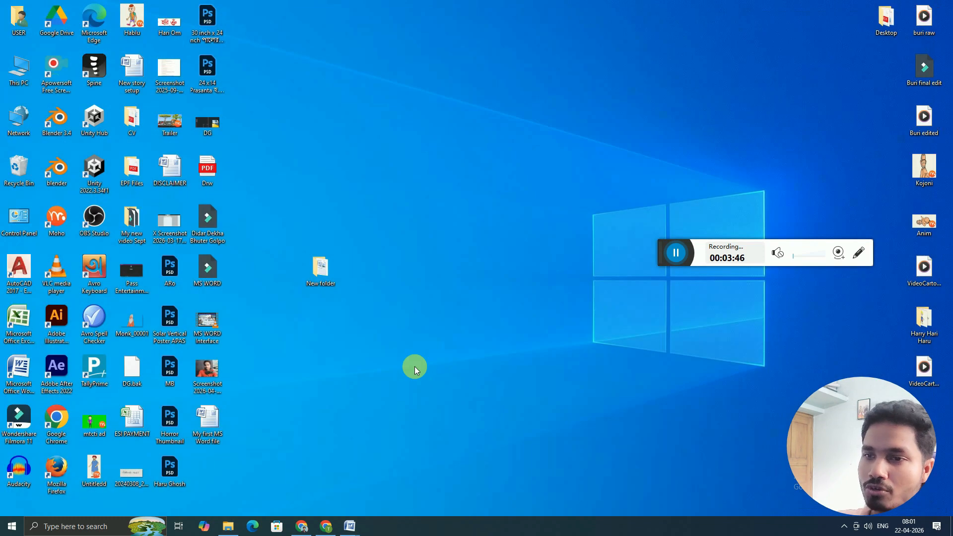
# Place New folder directly below "My first MS Word file" on the desktop and minimise Document1
pyautogui.moveTo(321, 268); pyautogui.dragTo(207, 470)
pyautogui.click(281, 438)
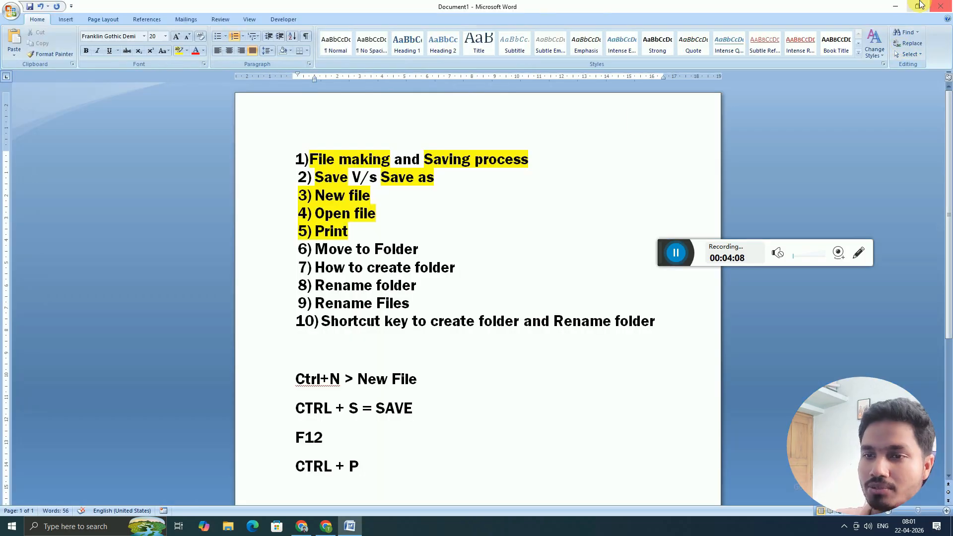
pyautogui.click(896, 7)
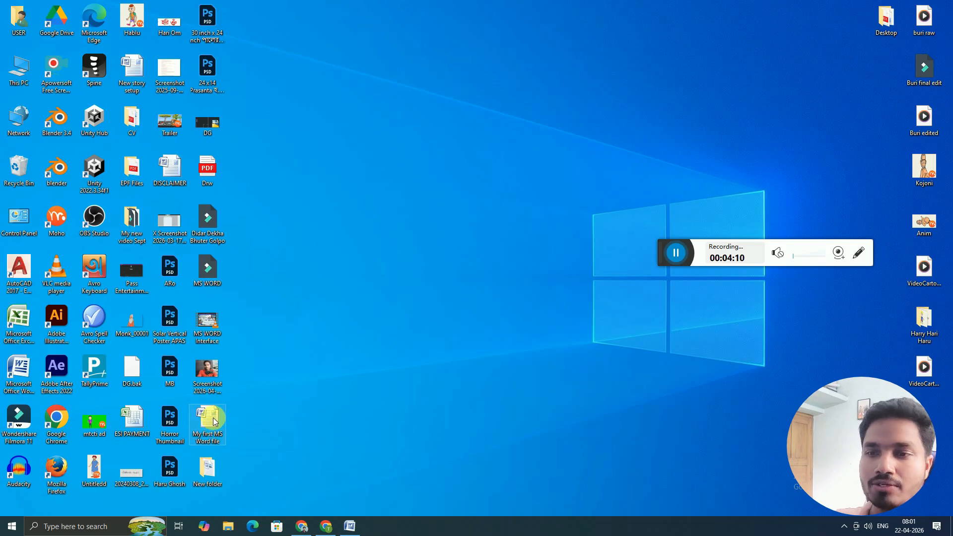
# Rename the desktop file "My first MS Word file" as "My first MS Word file Z"
pyautogui.rightClick(216, 436)
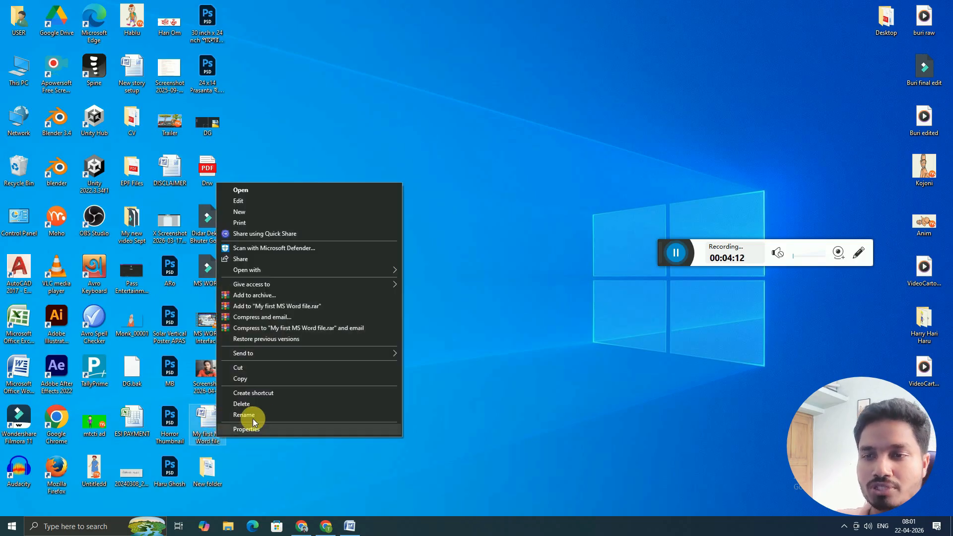
pyautogui.click(261, 415)
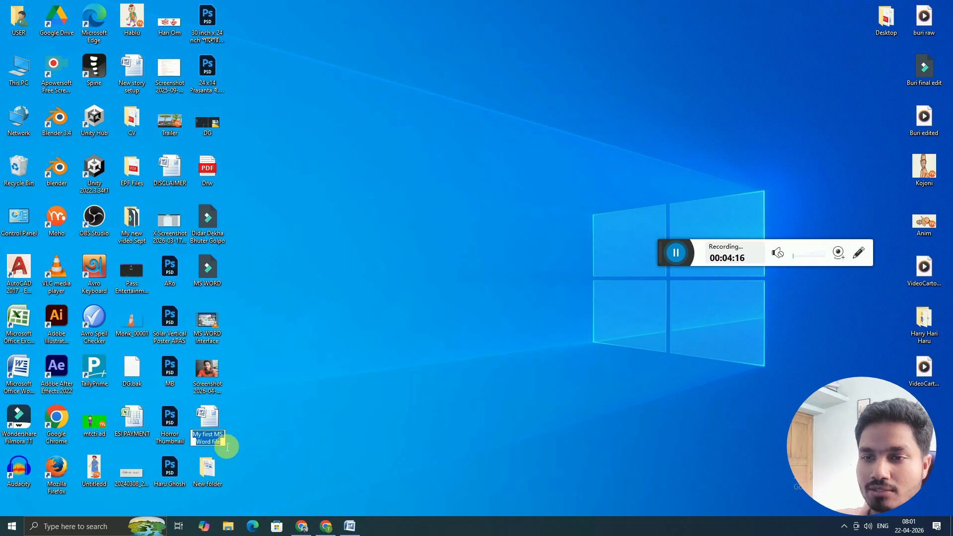
pyautogui.click(201, 438)
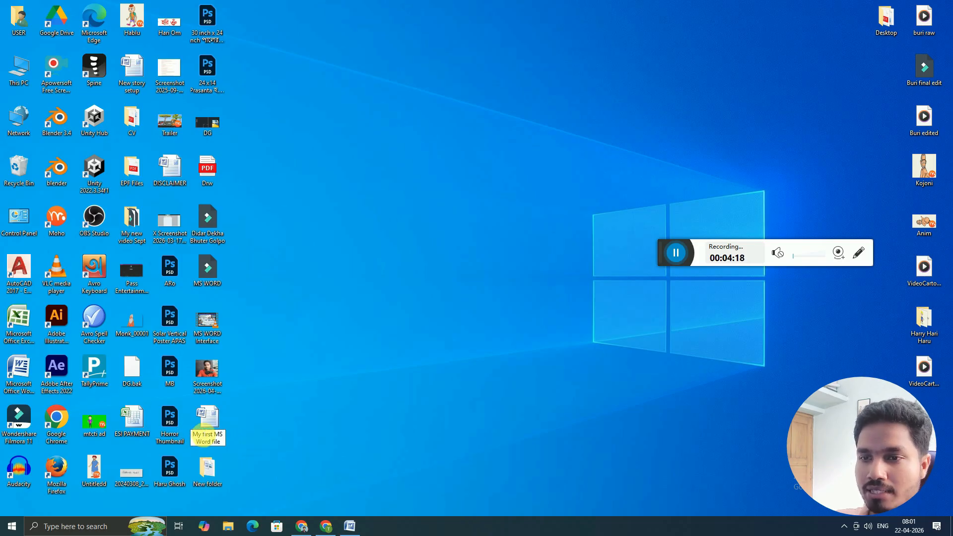
pyautogui.click(227, 446)
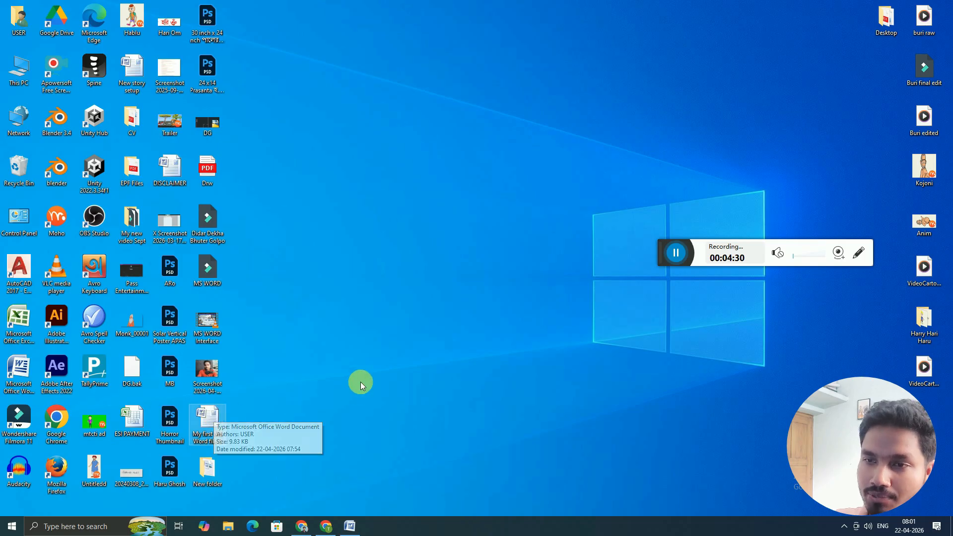
# Cut "My first MS Word file Z" from the desktop, paste it into New folder, check the paste options, and close the folder
pyautogui.click(211, 421)
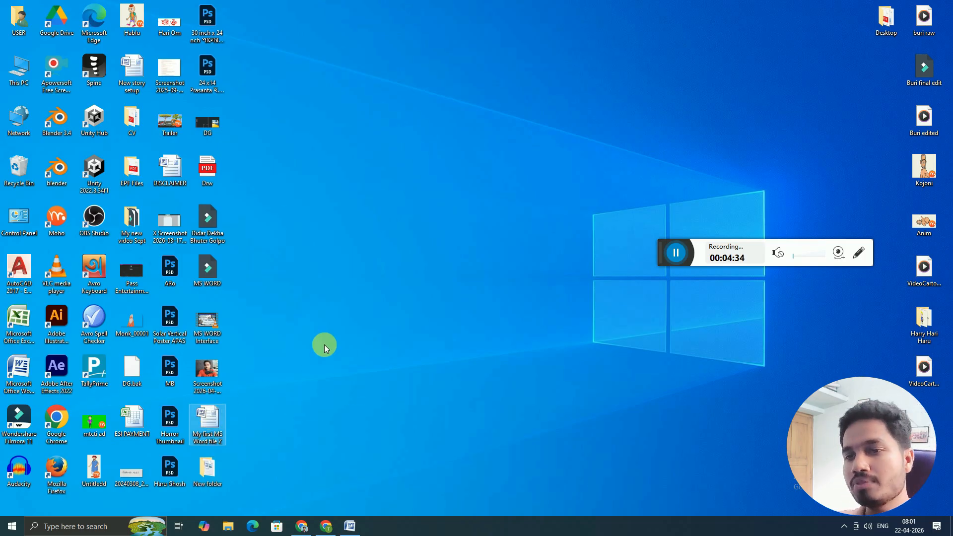
pyautogui.doubleClick(220, 463)
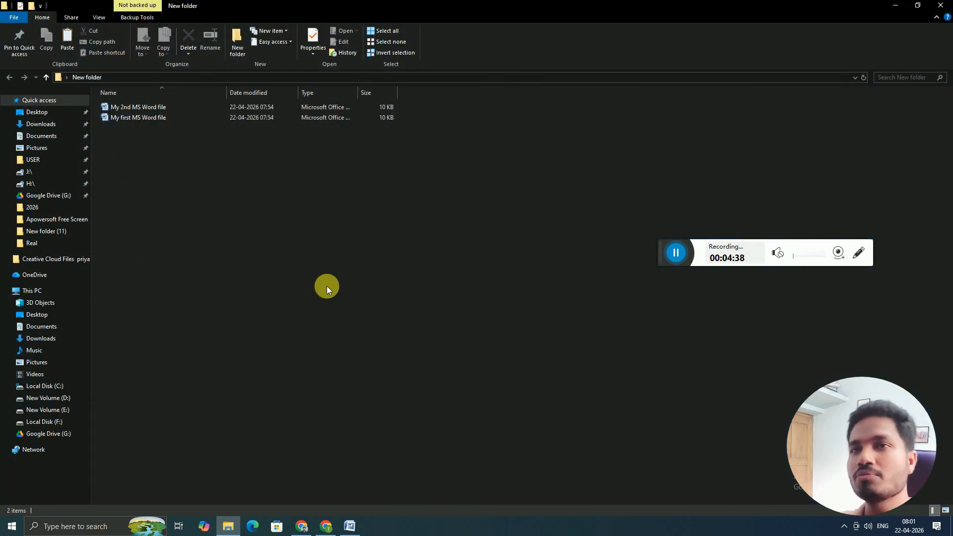
pyautogui.hotkey('ctrl', 'v')
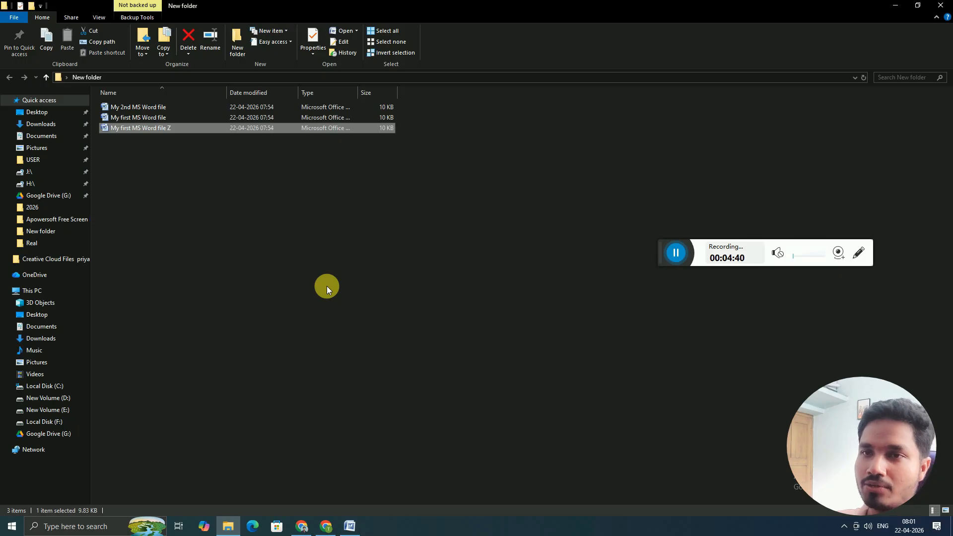
pyautogui.click(204, 204)
pyautogui.rightClick(136, 181)
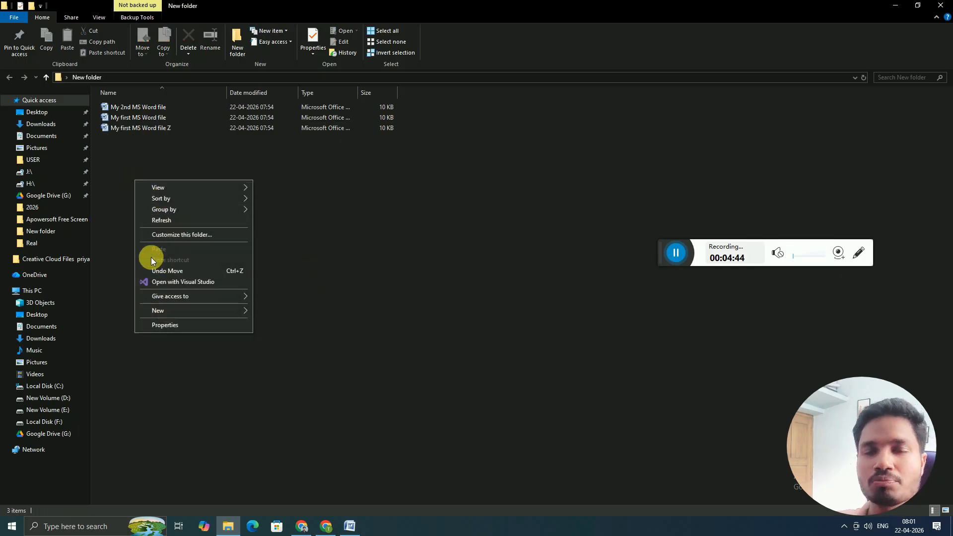
pyautogui.click(296, 224)
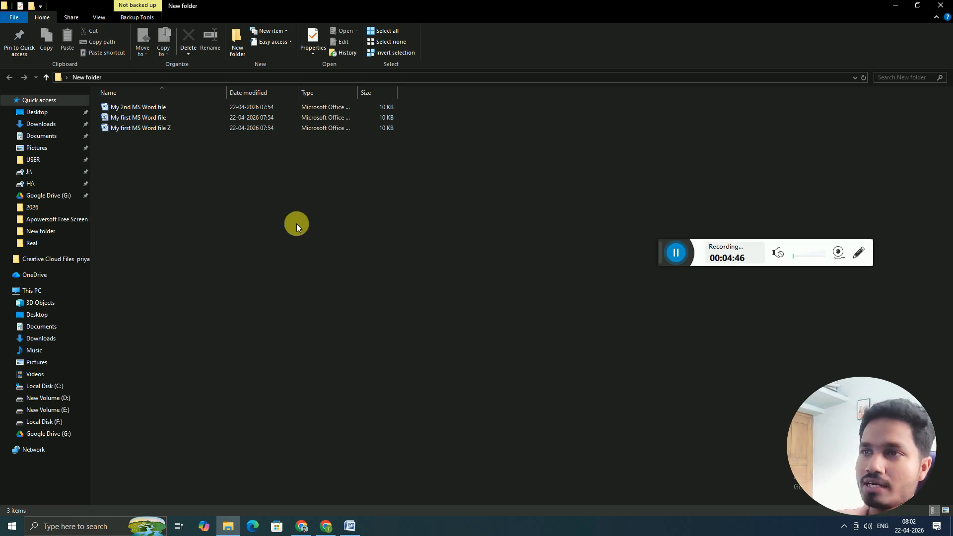
pyautogui.click(940, 5)
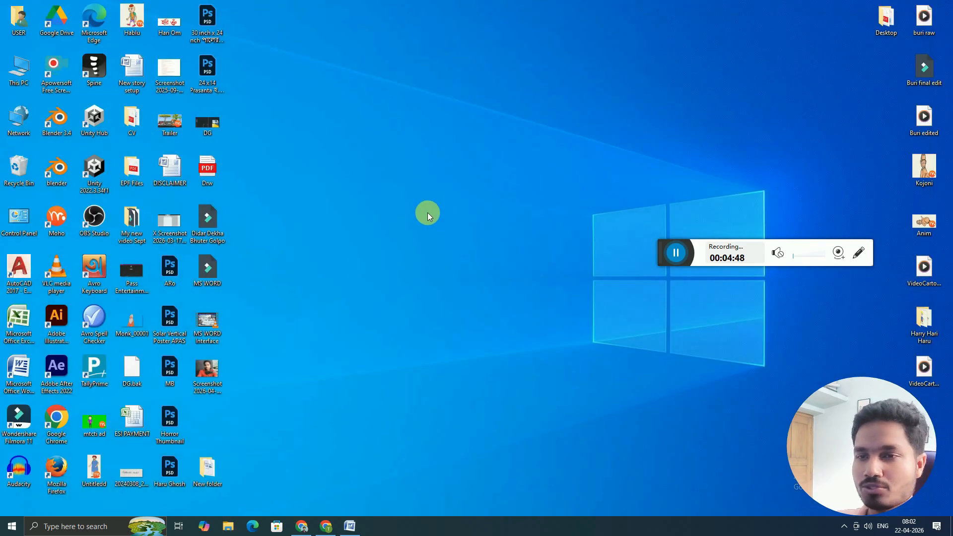
# Shift New folder up into the free spot in its desktop icon column and rename it "MY MS WORD FOLDER"
pyautogui.moveTo(210, 471); pyautogui.dragTo(208, 419)
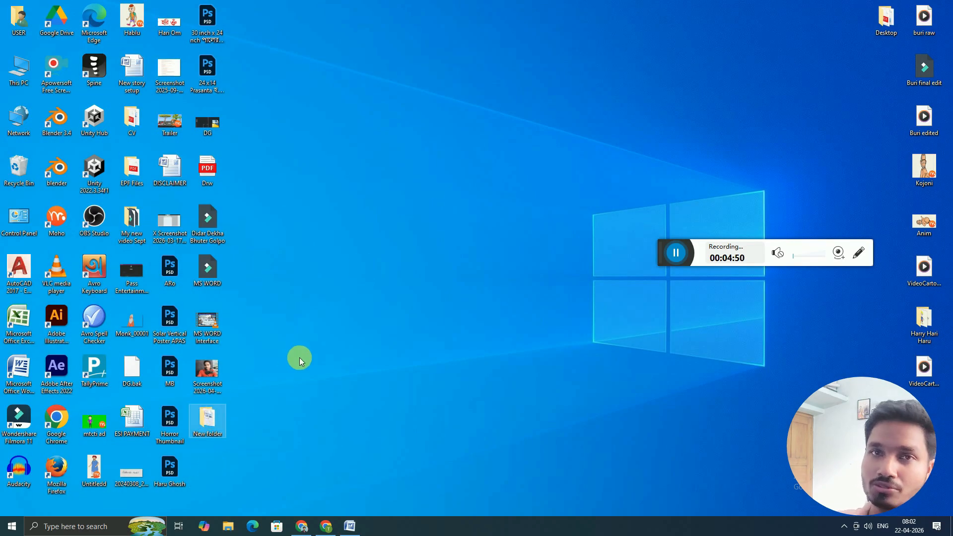
pyautogui.click(338, 342)
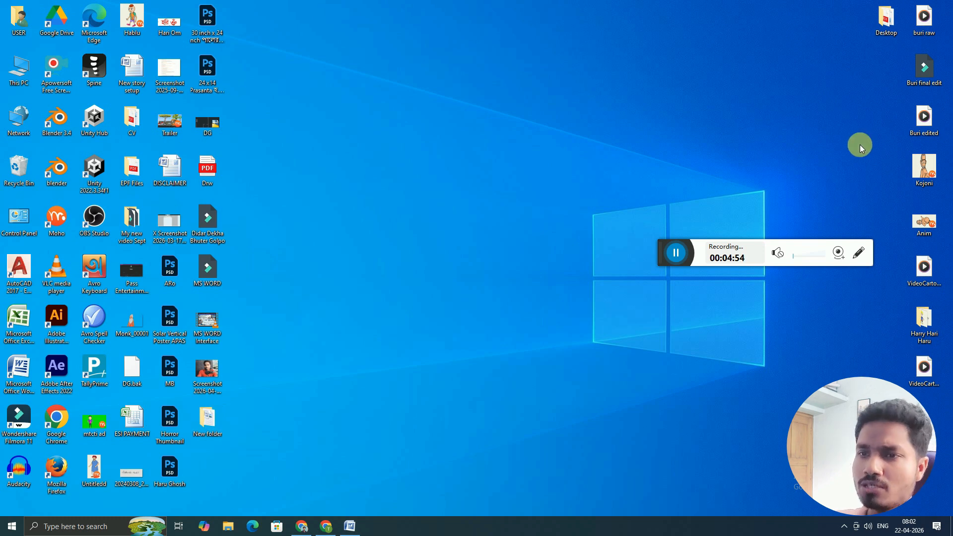
pyautogui.click(208, 440)
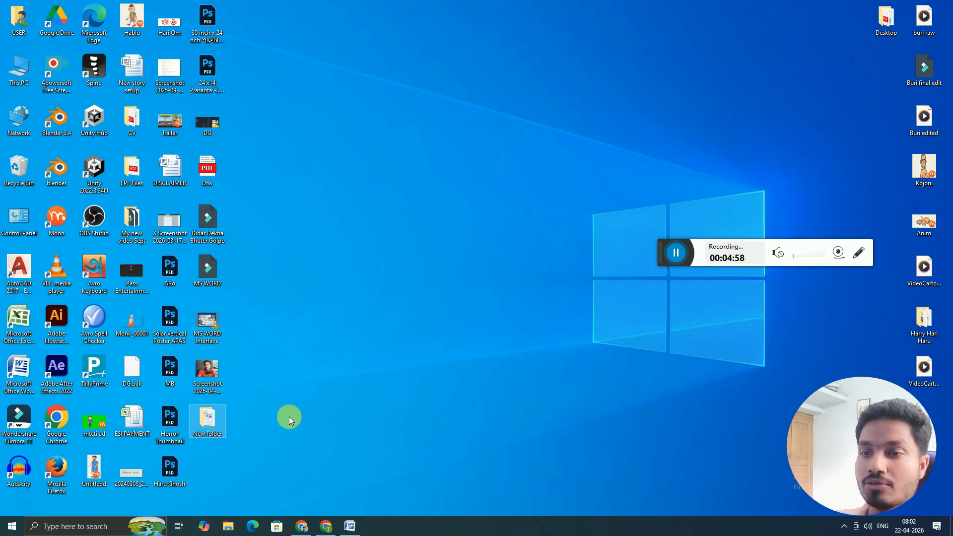
pyautogui.rightClick(210, 433)
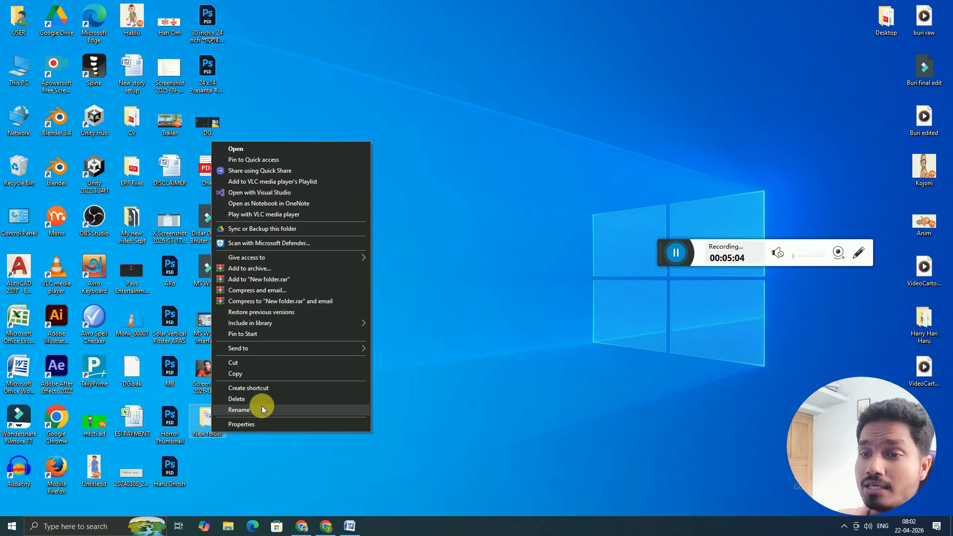
pyautogui.click(266, 415)
pyautogui.click(212, 425)
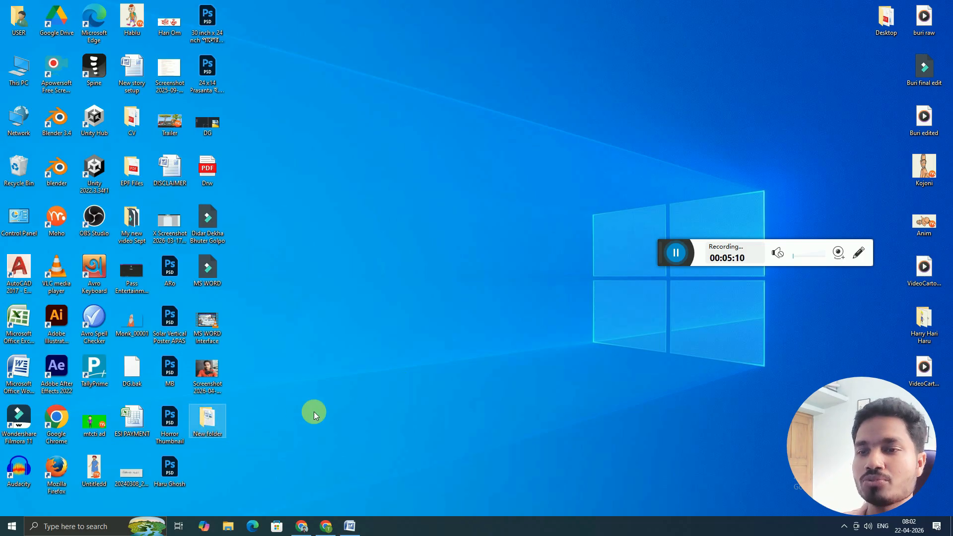
pyautogui.press('F2')
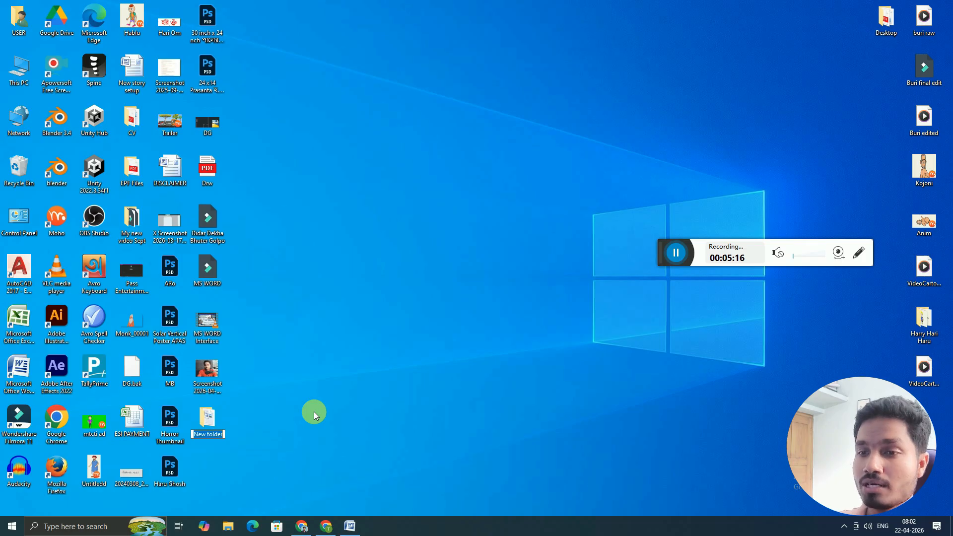
pyautogui.write('MY')
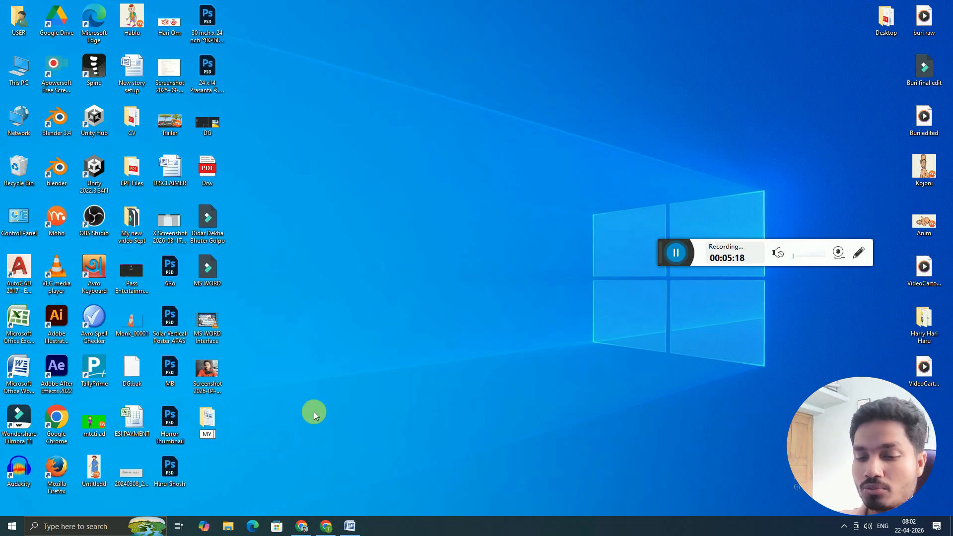
pyautogui.write(' MS WO')
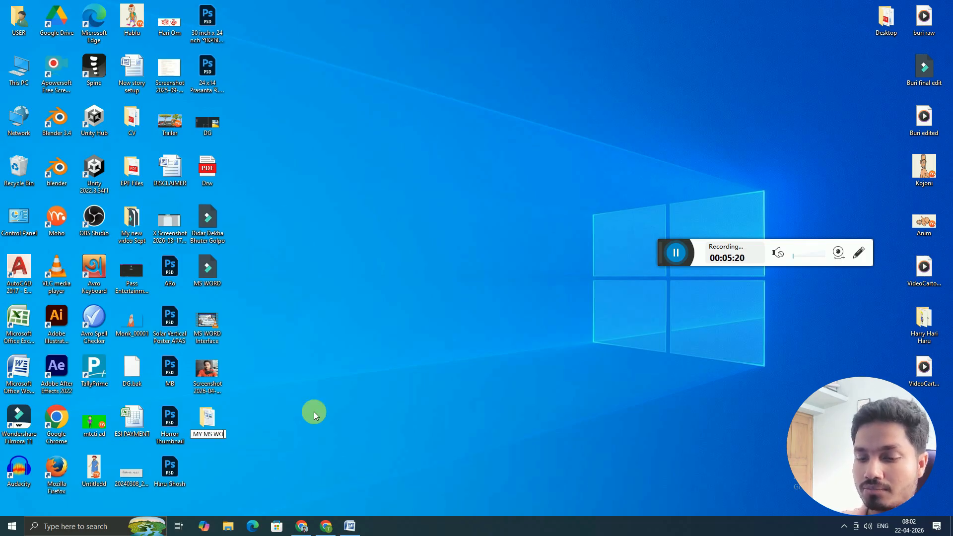
pyautogui.write('RD FOLDER')
pyautogui.press('Return')
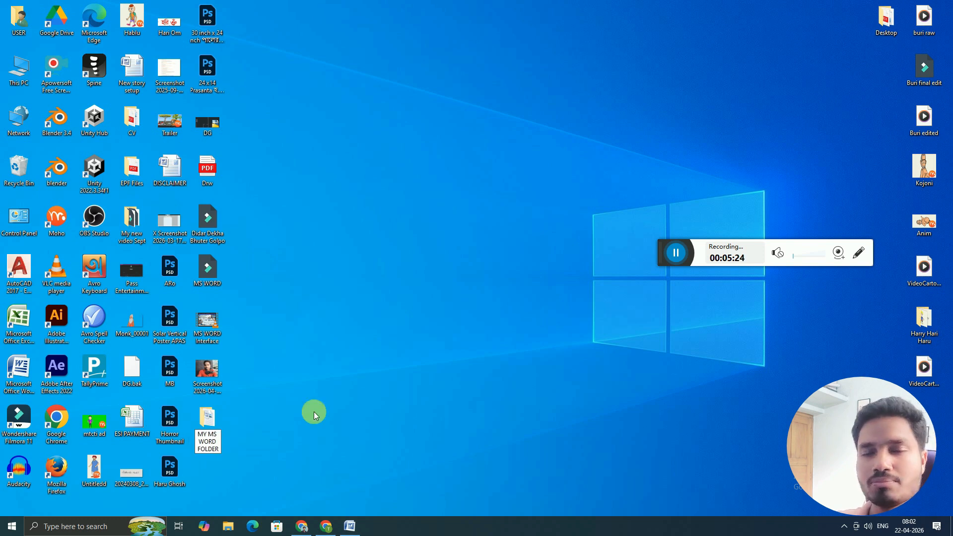
pyautogui.click(330, 373)
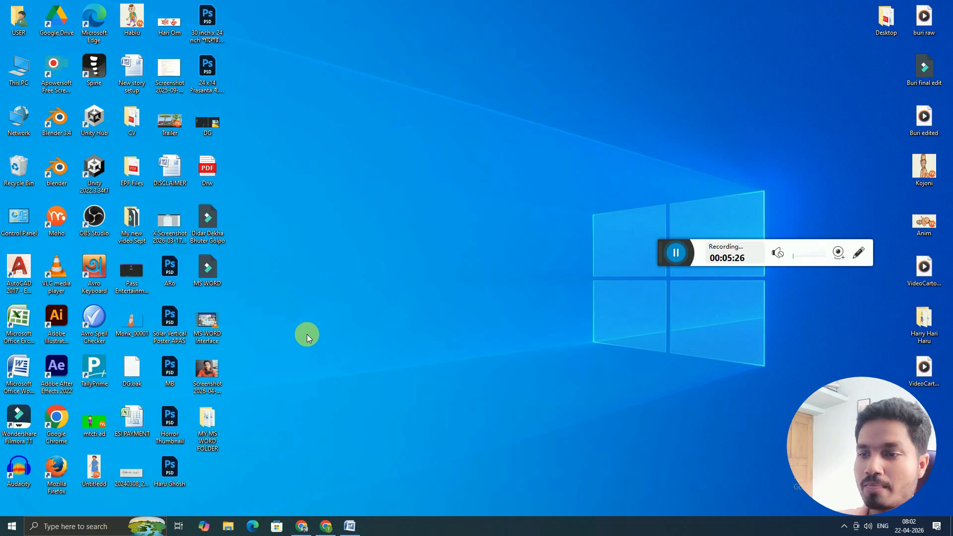
# Return to Document1 in Word and highlight list items 6 to 9, "Move to Folder" through "Rename Files", in yellow
pyautogui.click(351, 526)
pyautogui.click(425, 249)
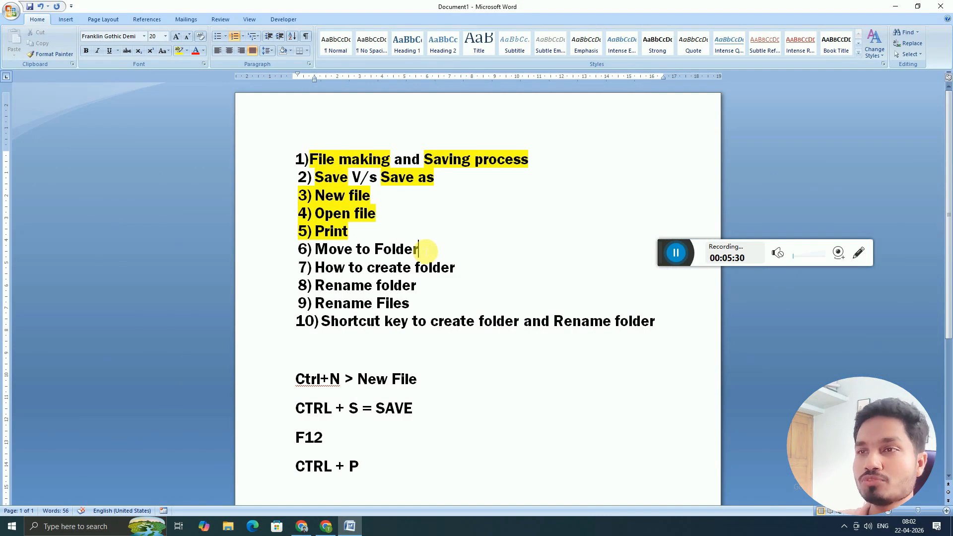
pyautogui.moveTo(425, 250); pyautogui.dragTo(316, 250)
pyautogui.click(179, 51)
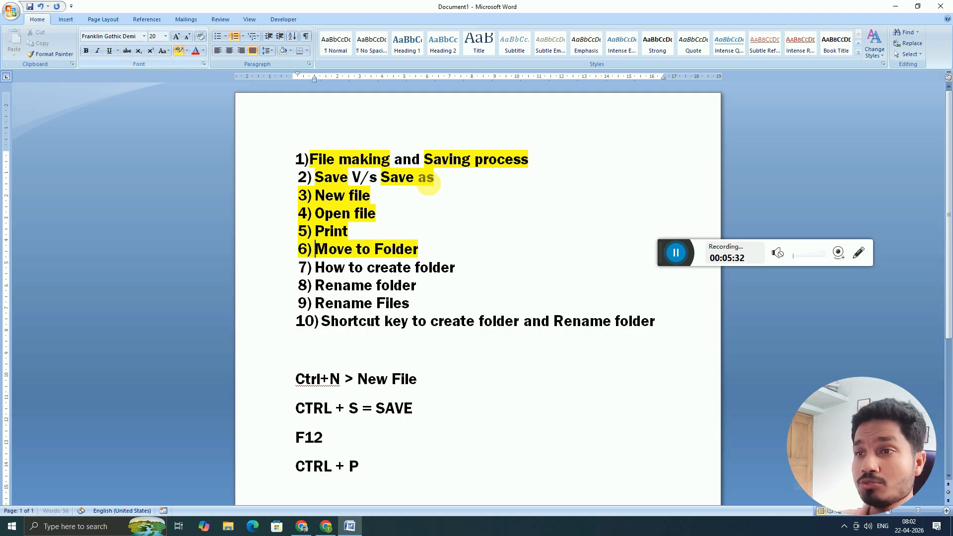
pyautogui.moveTo(461, 268); pyautogui.dragTo(332, 269)
pyautogui.moveTo(424, 285); pyautogui.dragTo(335, 290)
pyautogui.moveTo(416, 305); pyautogui.dragTo(315, 303)
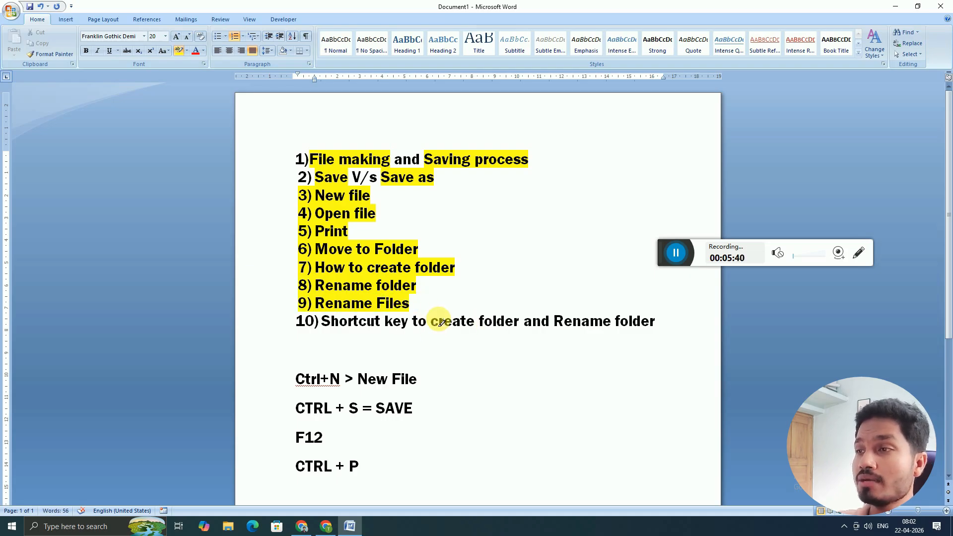
# Highlight list item 10 in yellow and add a new line reading "F2" below "CTRL + P" in the shortcut notes
pyautogui.moveTo(658, 321); pyautogui.dragTo(322, 321)
pyautogui.scroll(-2, 480, 311)
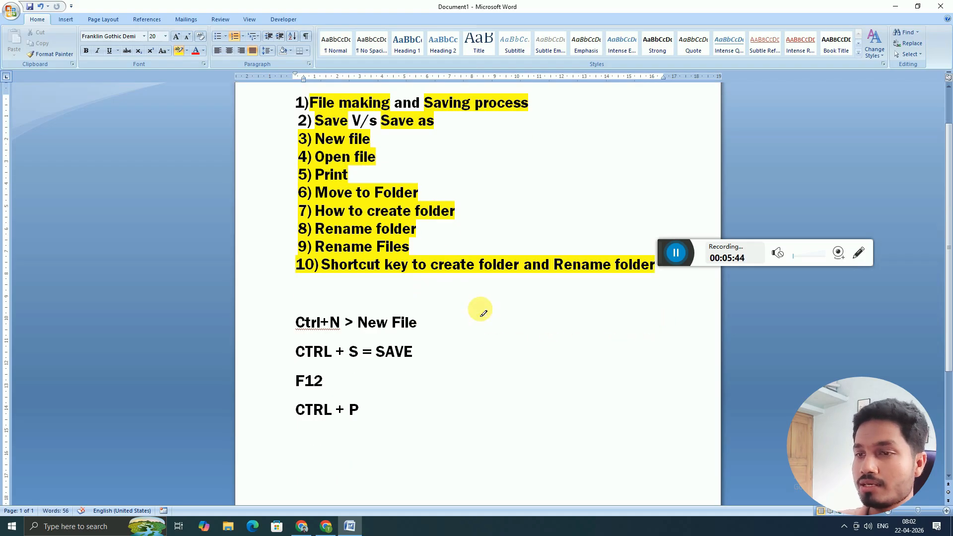
pyautogui.click(376, 387)
pyautogui.doubleClick(377, 387)
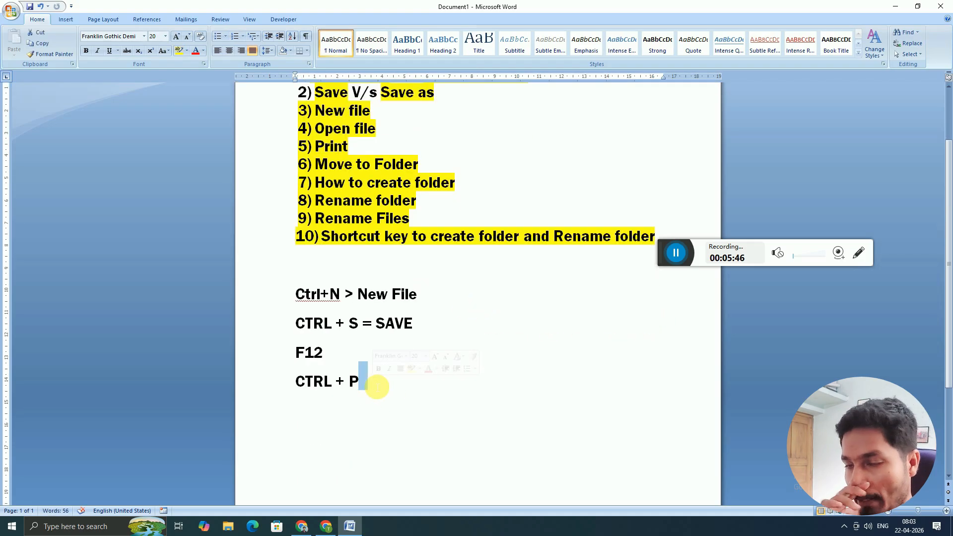
pyautogui.click(376, 387)
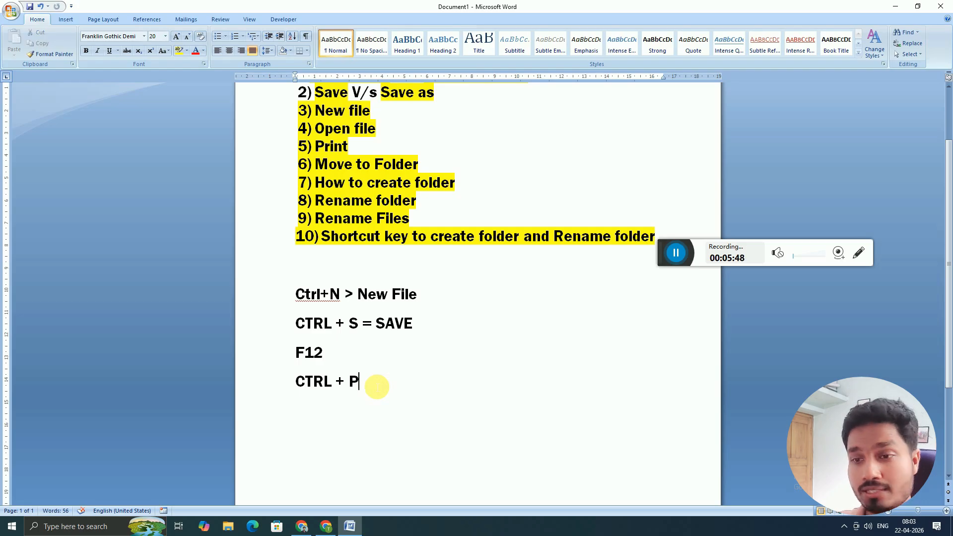
pyautogui.press('Return')
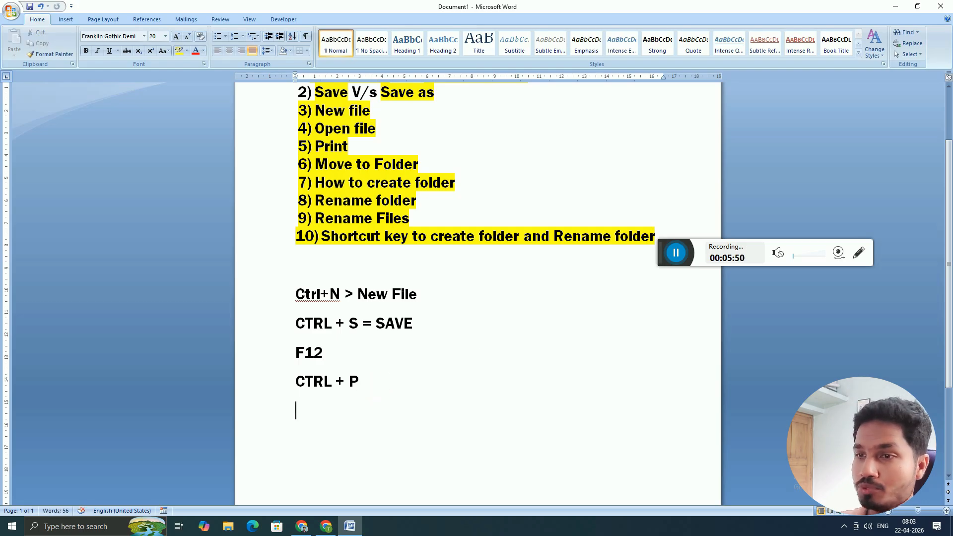
pyautogui.write('F2')
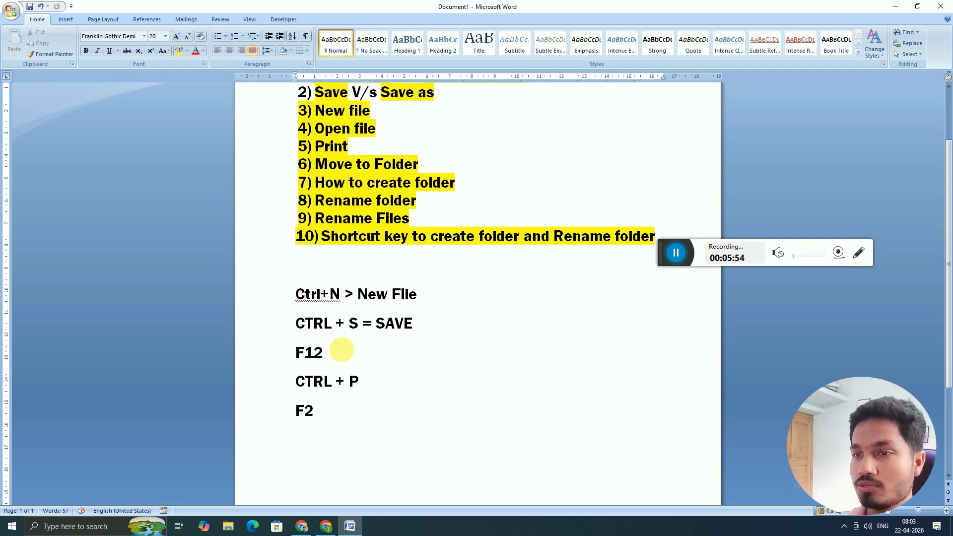
# Complete two of the shortcut notes so they read "F12 = SAVE AS" and "CTRL + P= PRINT"
pyautogui.click(342, 355)
pyautogui.write('= ')
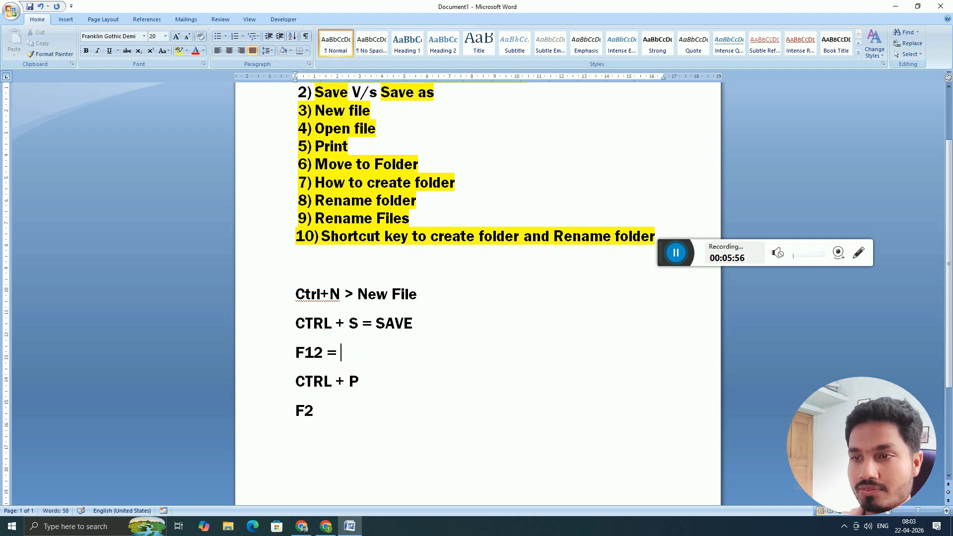
pyautogui.write('SAVE')
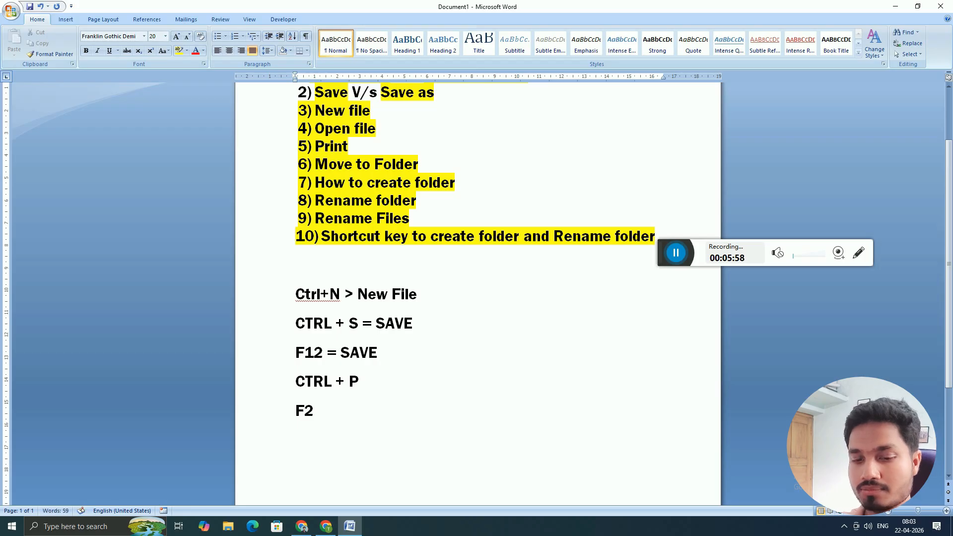
pyautogui.write(' AS')
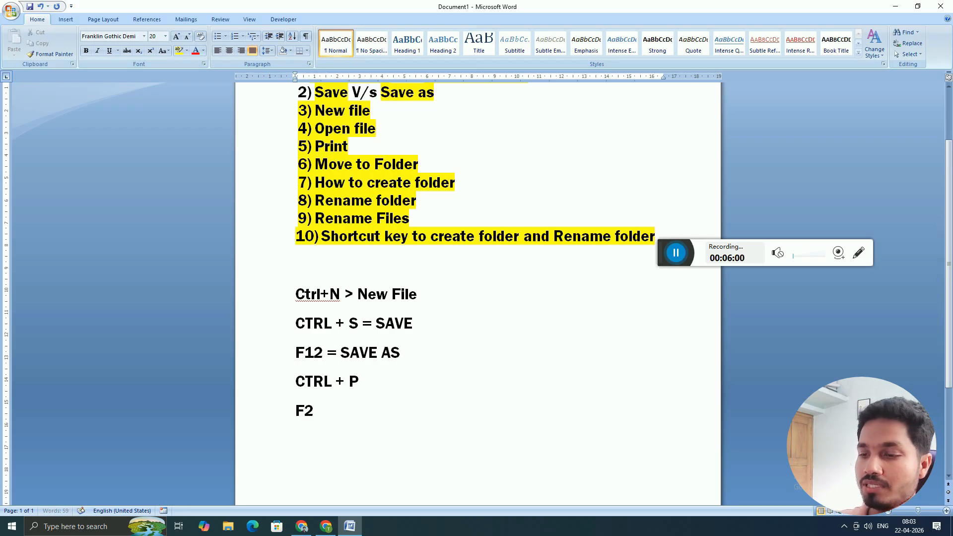
pyautogui.click(362, 381)
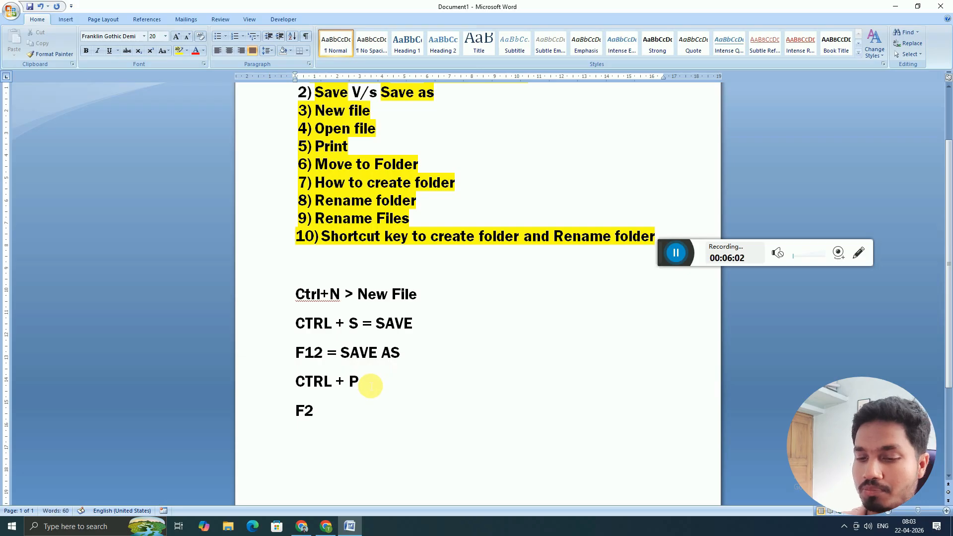
pyautogui.write('= PR')
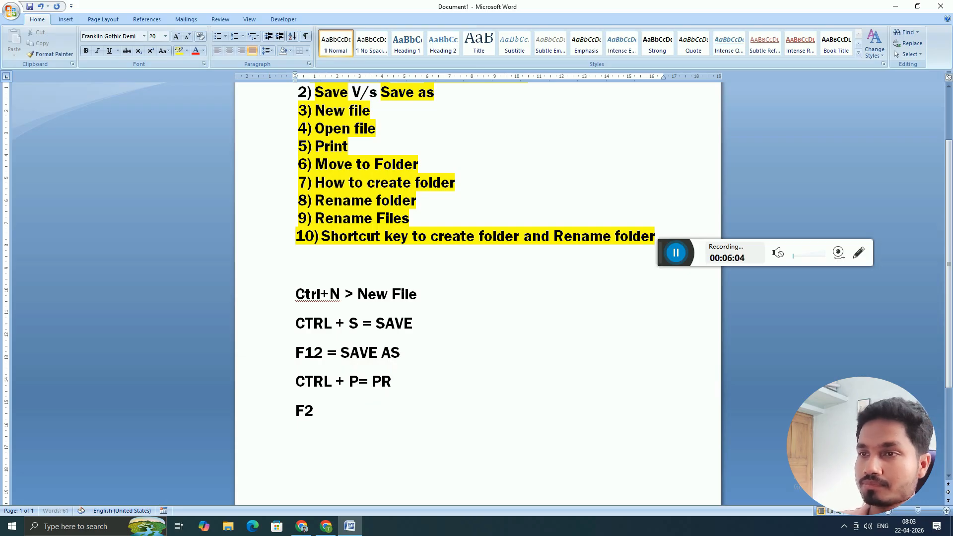
pyautogui.write('INT')
# Replace the ">" in the "Ctrl+N" note with "="
pyautogui.click(353, 294)
pyautogui.press('BackSpace')
pyautogui.write('=')
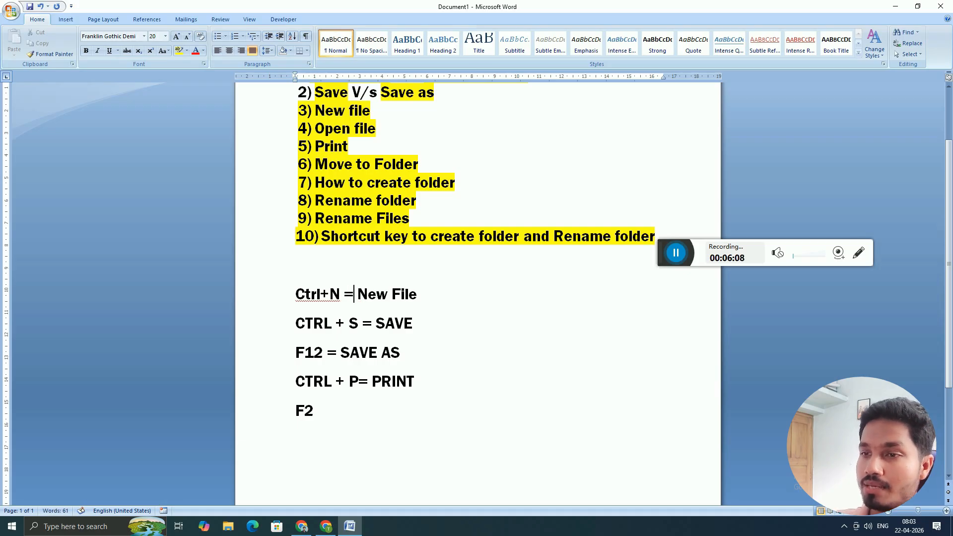
# Complete the last shortcut note so it reads "F2 = RENAME"
pyautogui.click(336, 411)
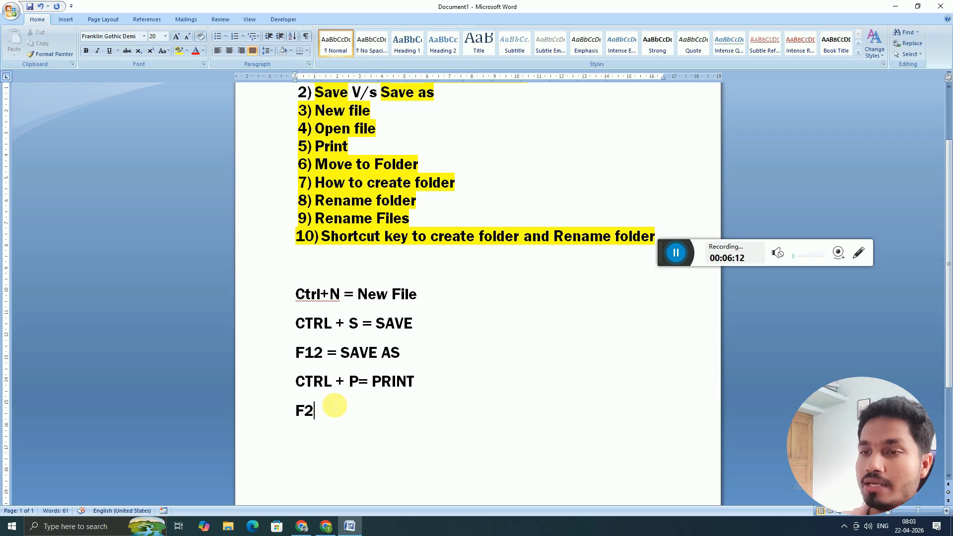
pyautogui.write('= ')
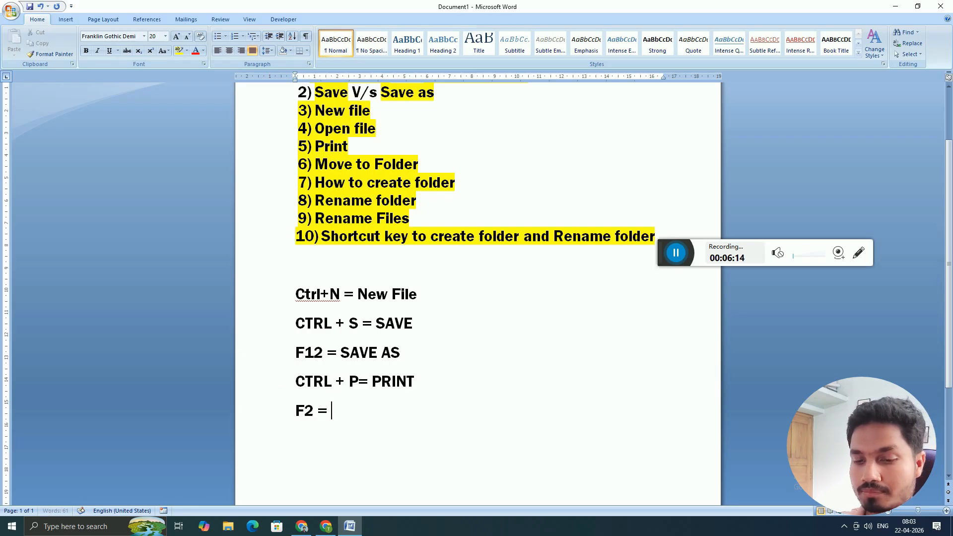
pyautogui.write('RENAME')
# Add a new line below the rename shortcut reading "CTRL + SHITT + N = NEW FOLDER"
pyautogui.press('Return')
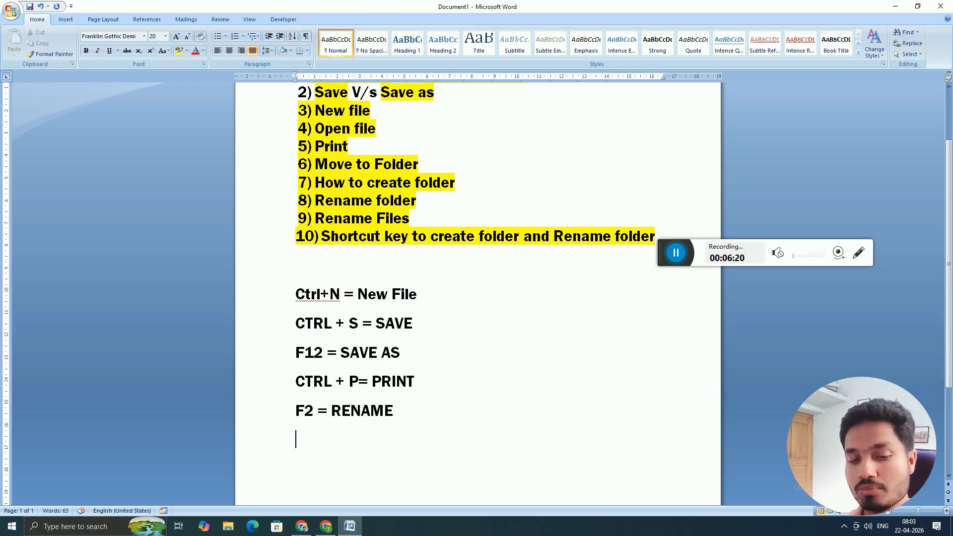
pyautogui.write('CTRL + SHIT')
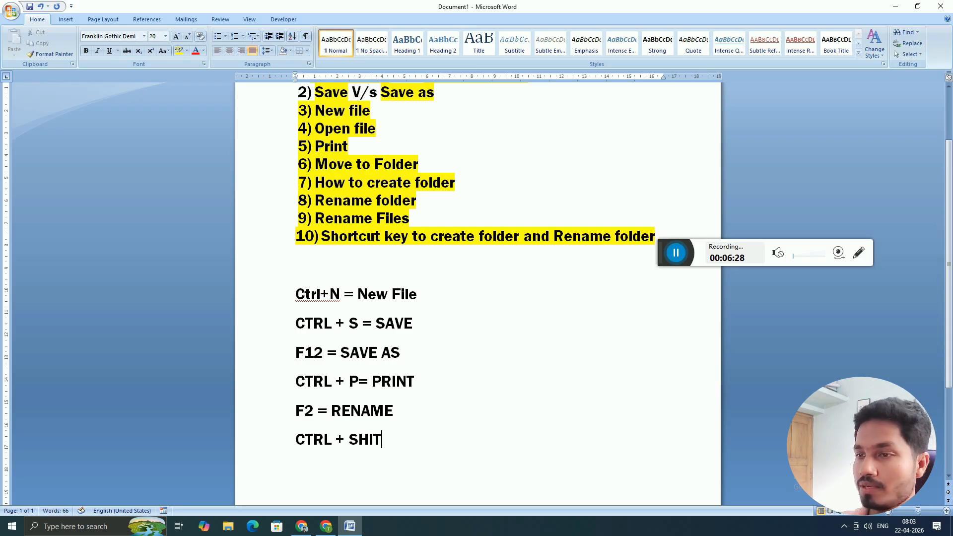
pyautogui.write('T +')
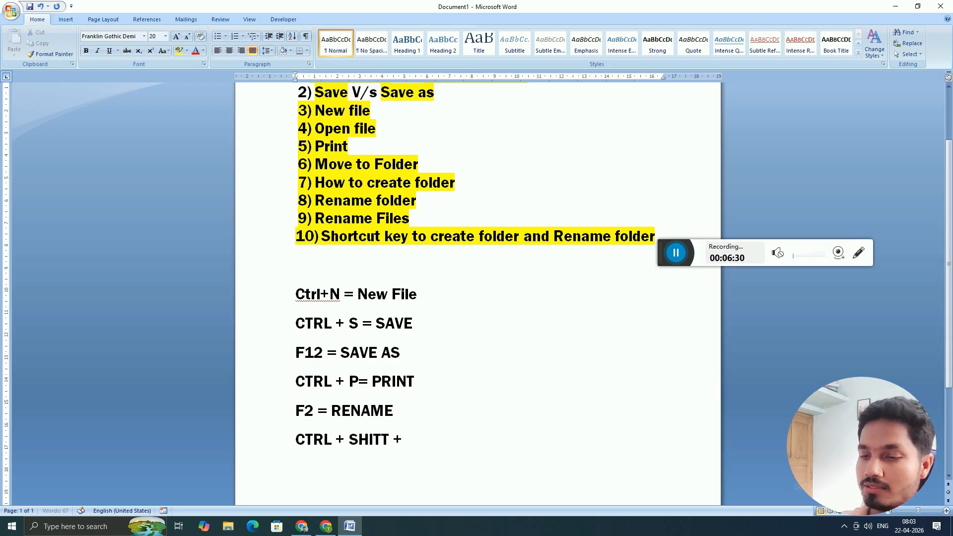
pyautogui.write(' N = NEW FP')
pyautogui.press('BackSpace')
pyautogui.write('OLDER')
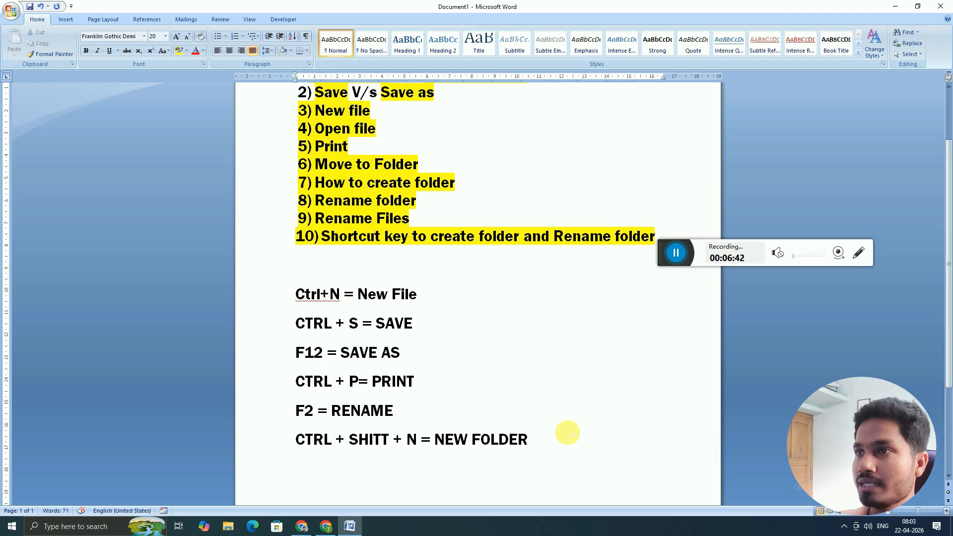
# Minimize Word, create a new folder on the desktop, and select its whole name for editing
pyautogui.click(895, 7)
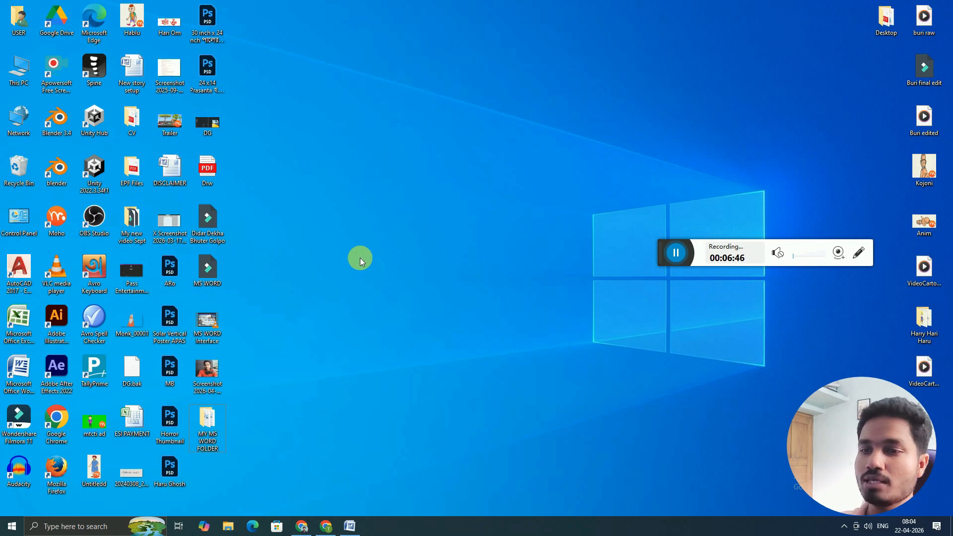
pyautogui.hotkey('ctrl', 'shift', 'n')
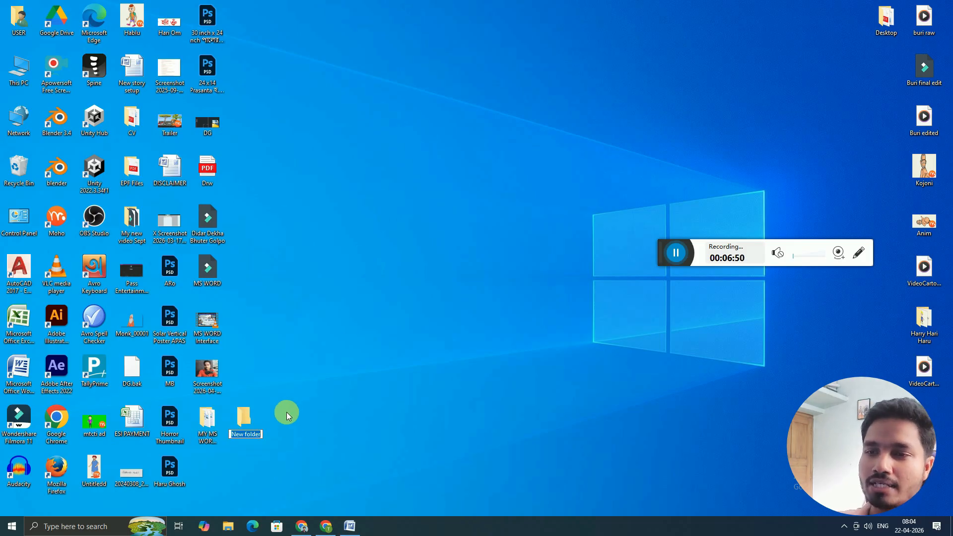
pyautogui.click(264, 440)
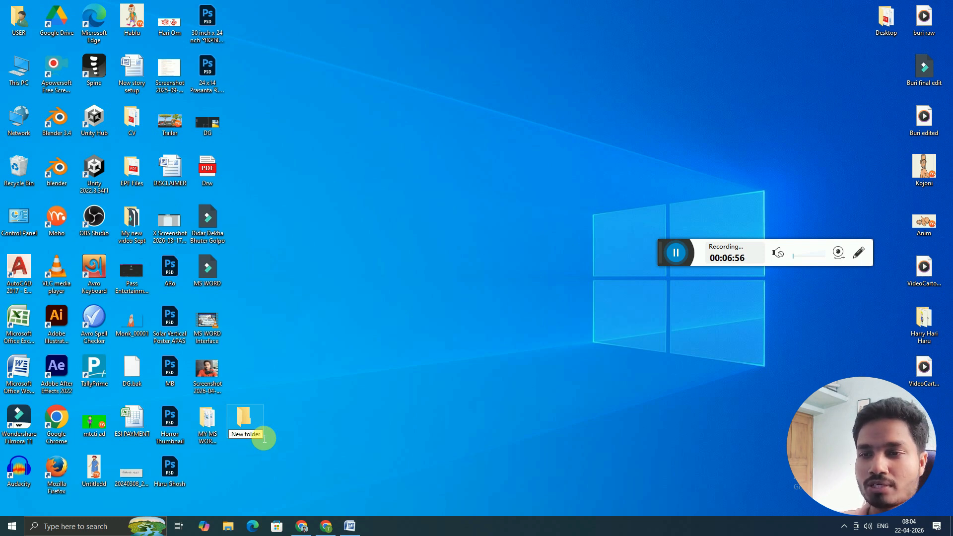
pyautogui.doubleClick(251, 435)
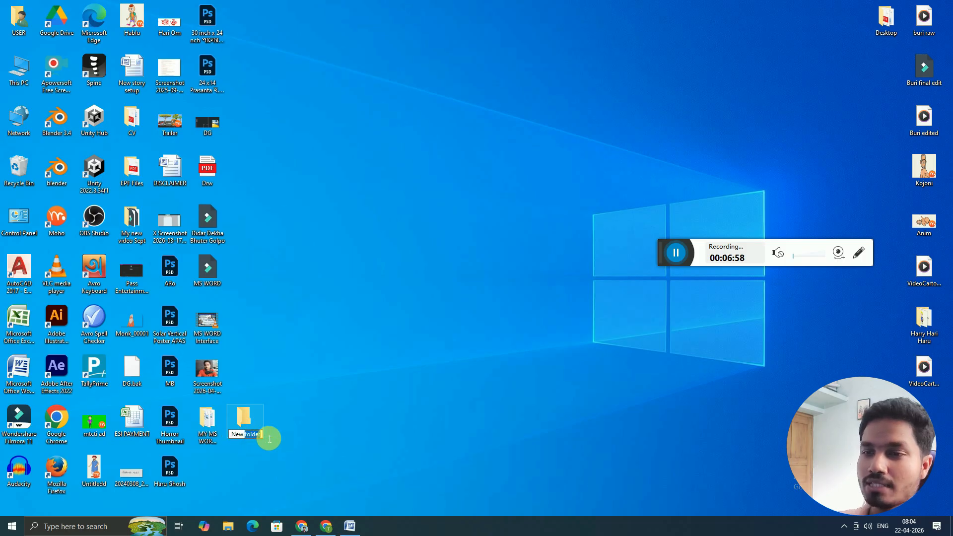
pyautogui.moveTo(253, 434); pyautogui.dragTo(264, 435)
pyautogui.click(264, 435)
pyautogui.hotkey('ctrl', 'a')
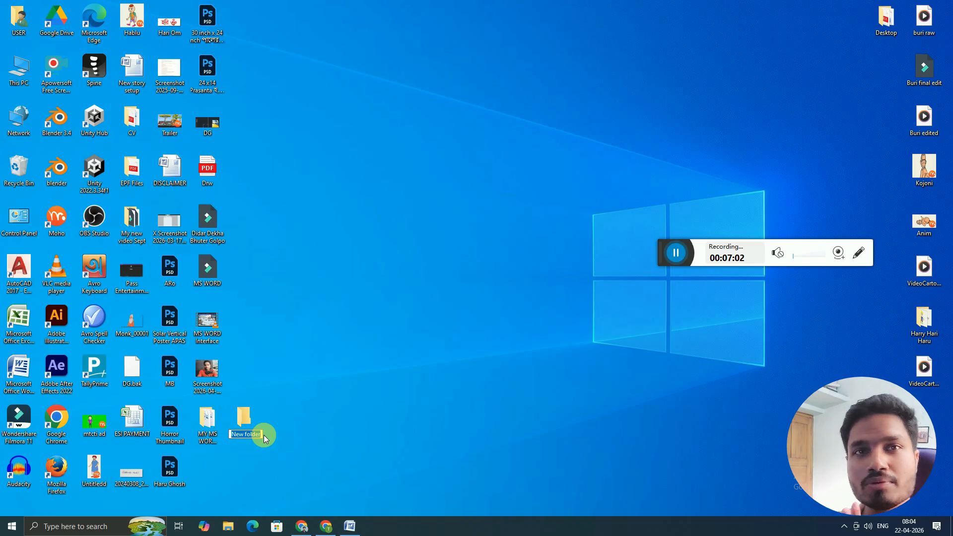